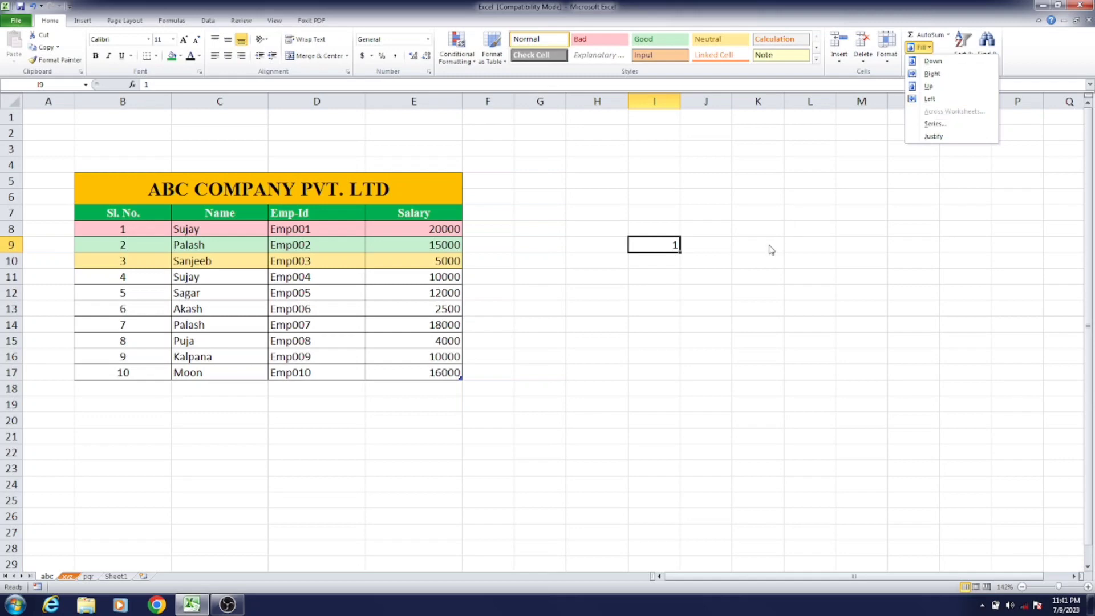
- Fill the value 1 from cell I9 down through I18
left_click(672, 245)
left_click_drag(670, 245, 670, 389)
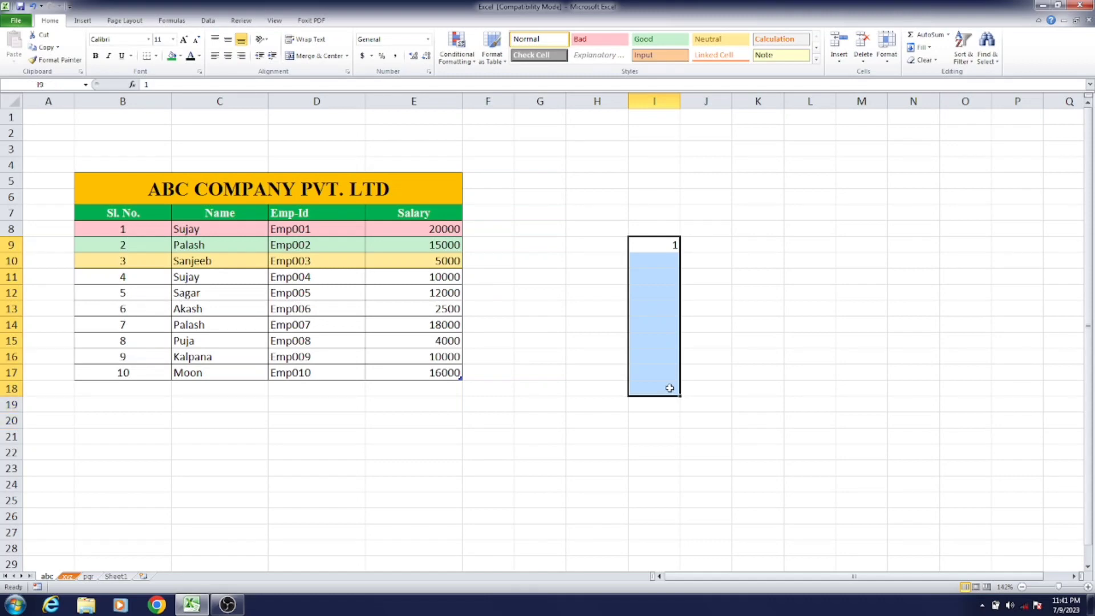
left_click(929, 49)
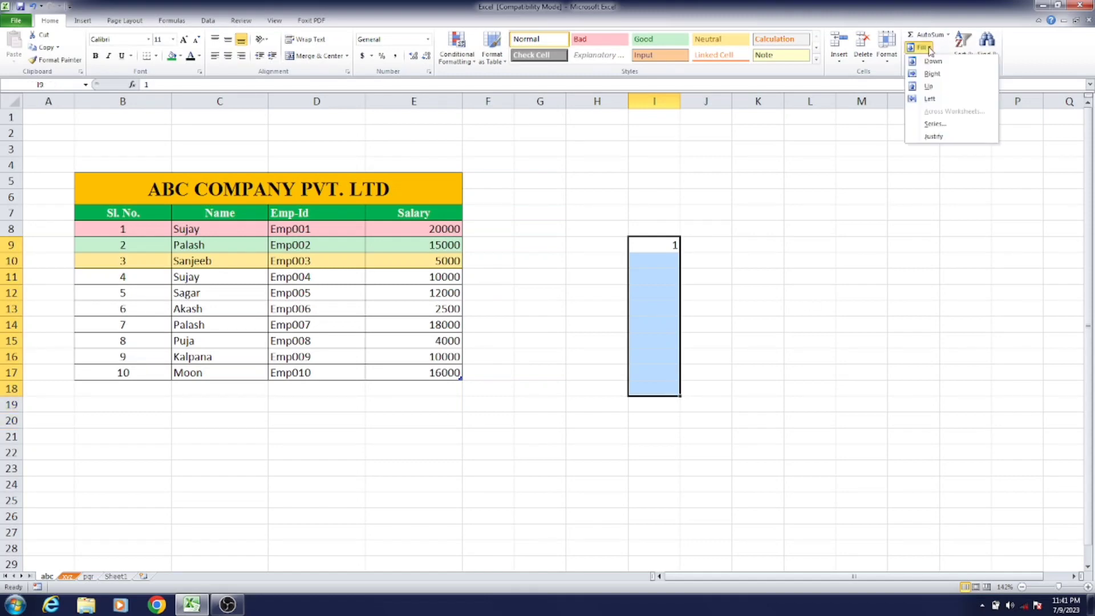
left_click(938, 63)
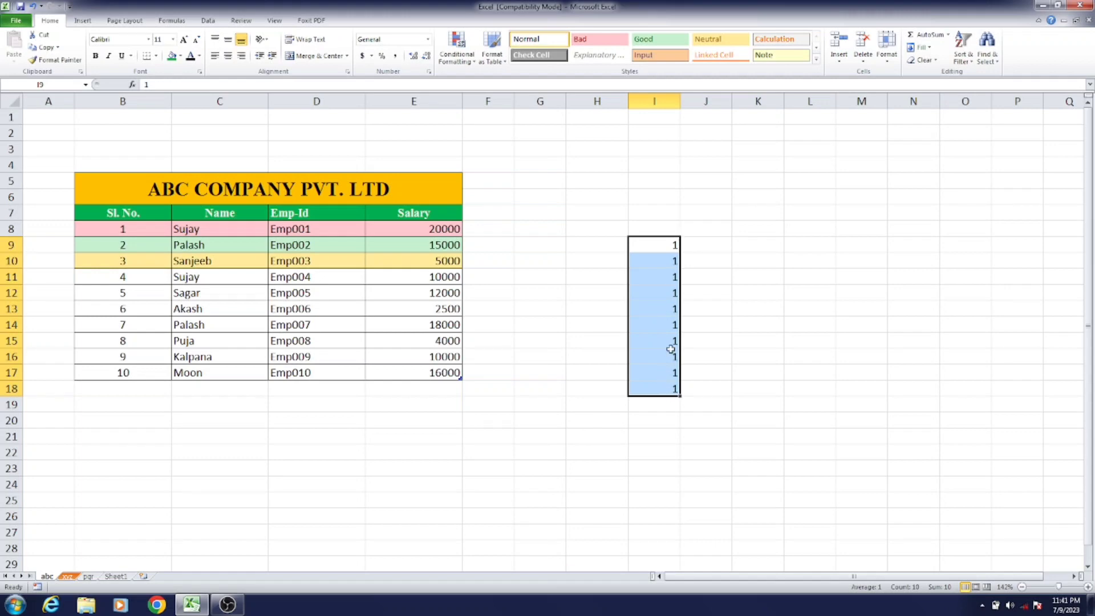
- Enter abc in cell I9 and fill it down through I18
left_click(663, 246)
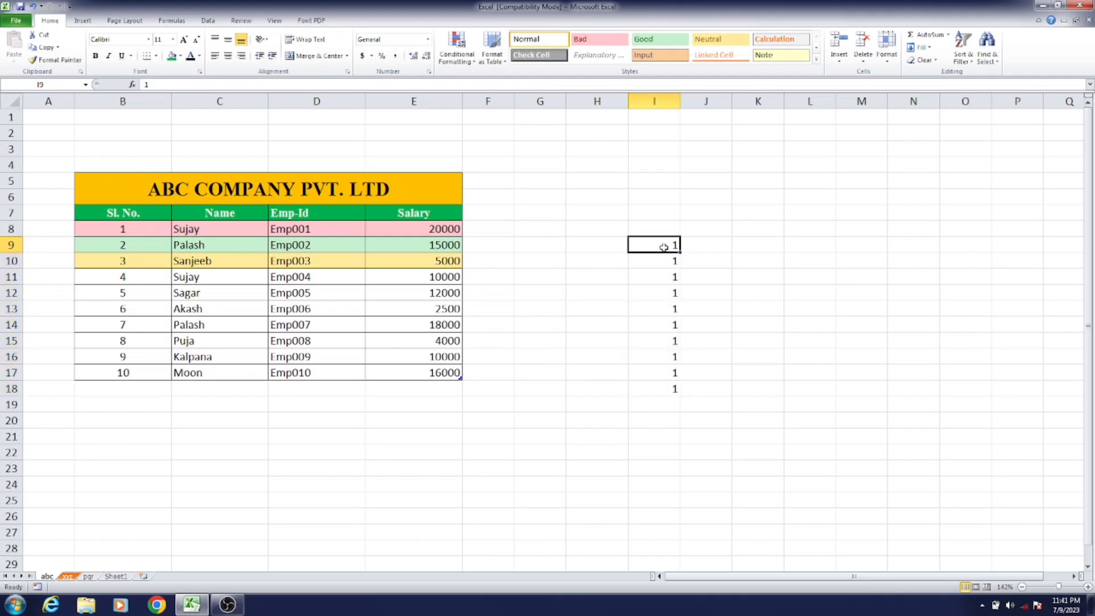
type("abc")
left_click(723, 288)
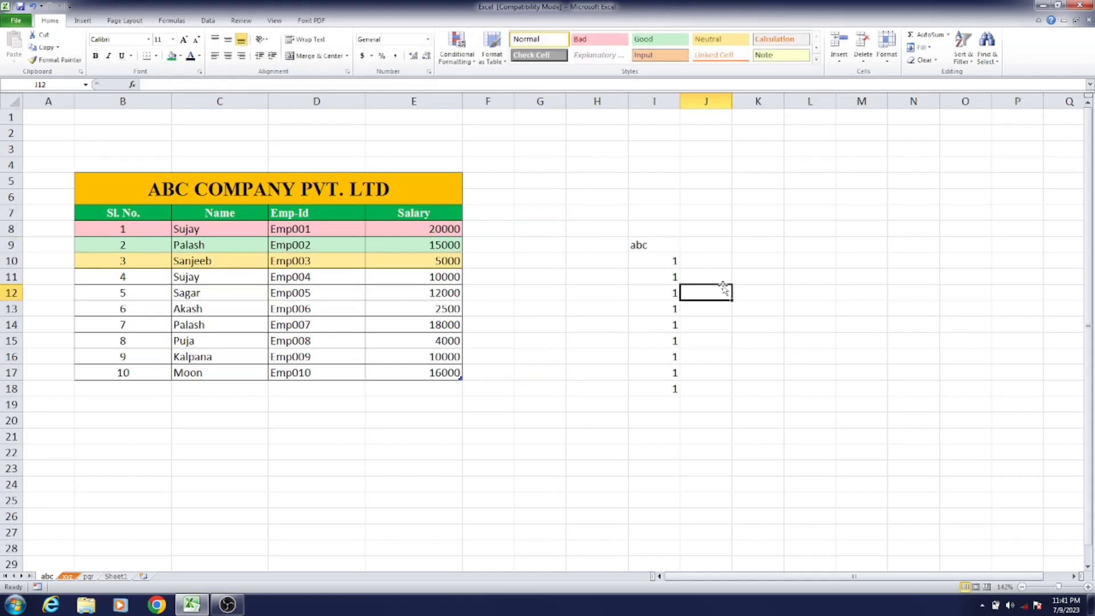
left_click_drag(665, 247, 660, 388)
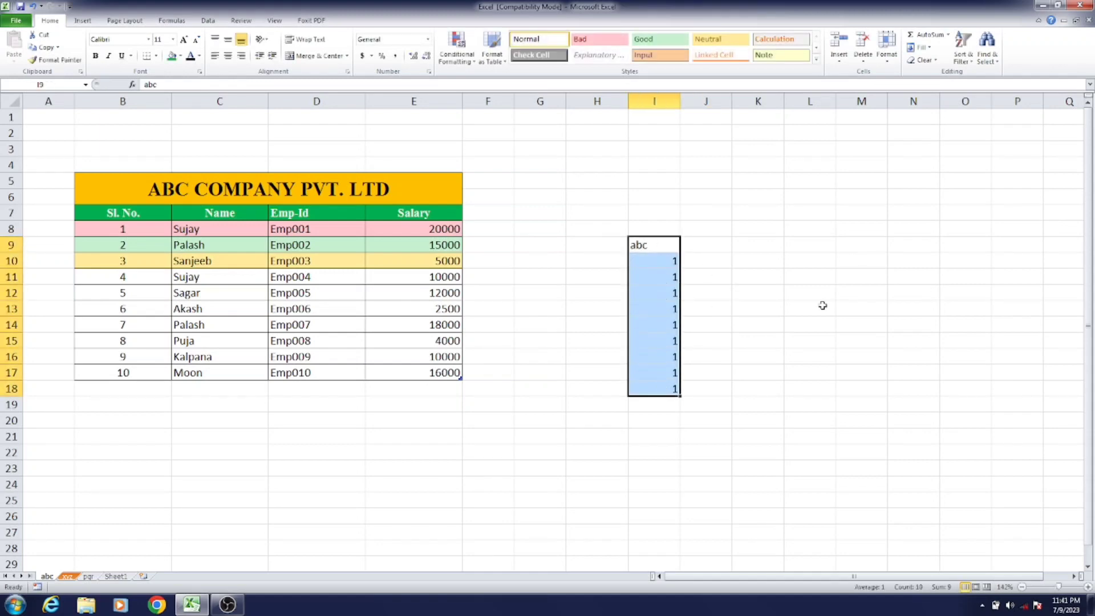
left_click(927, 51)
left_click(932, 62)
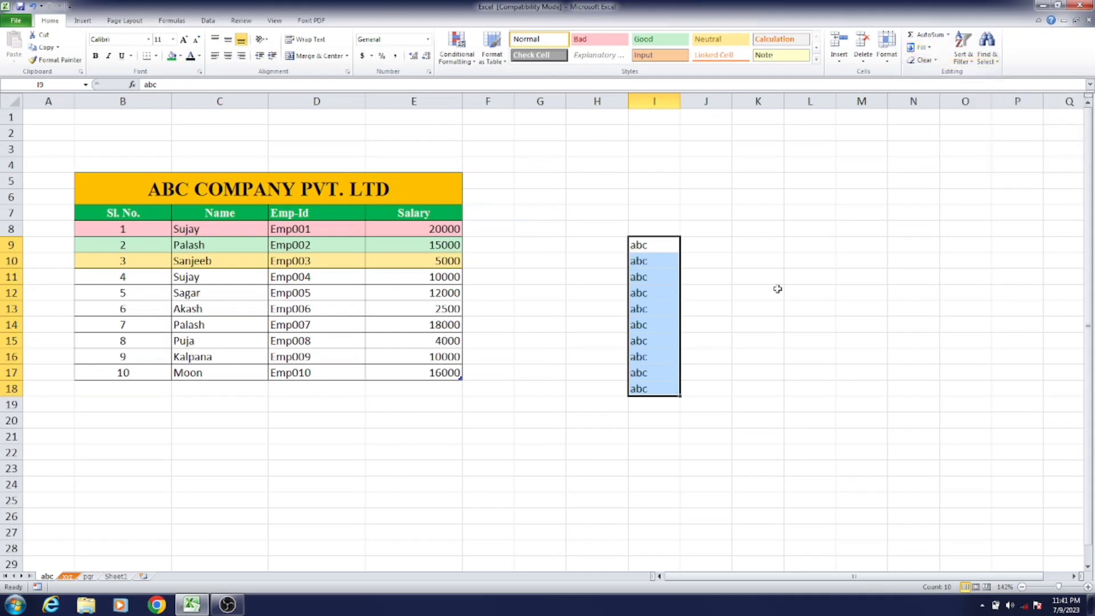
- Fill abc from cell I9 rightward across the row to N9
left_click_drag(653, 245, 911, 245)
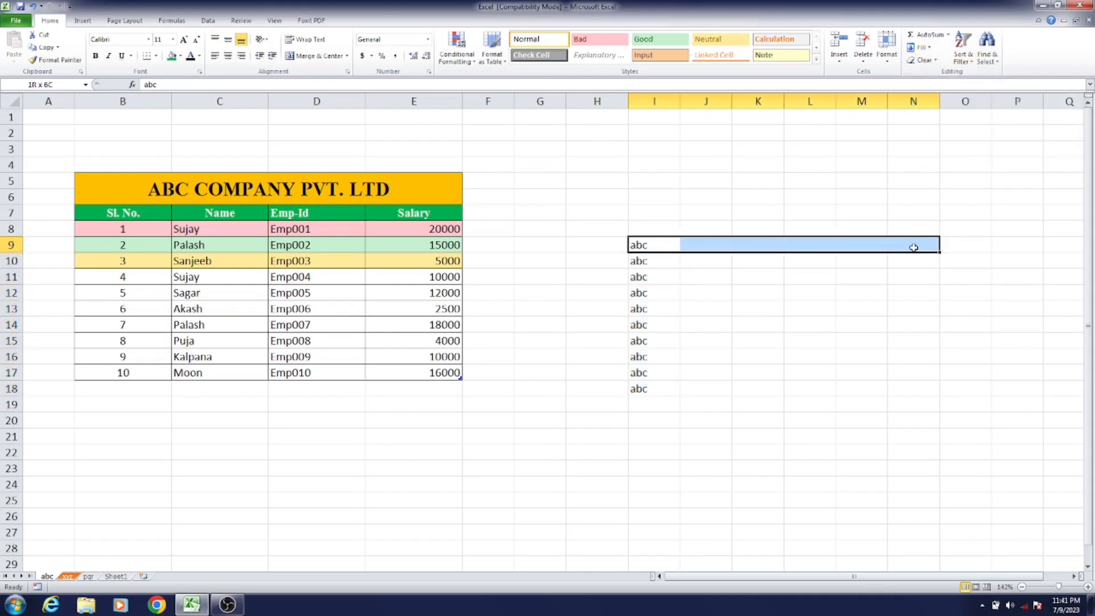
left_click(929, 49)
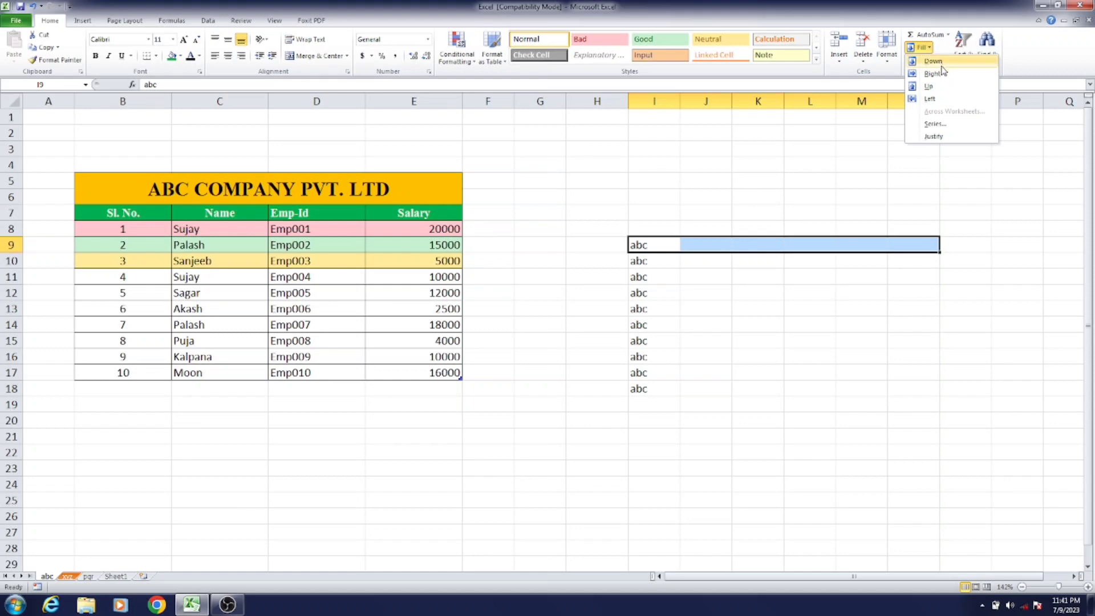
left_click(941, 74)
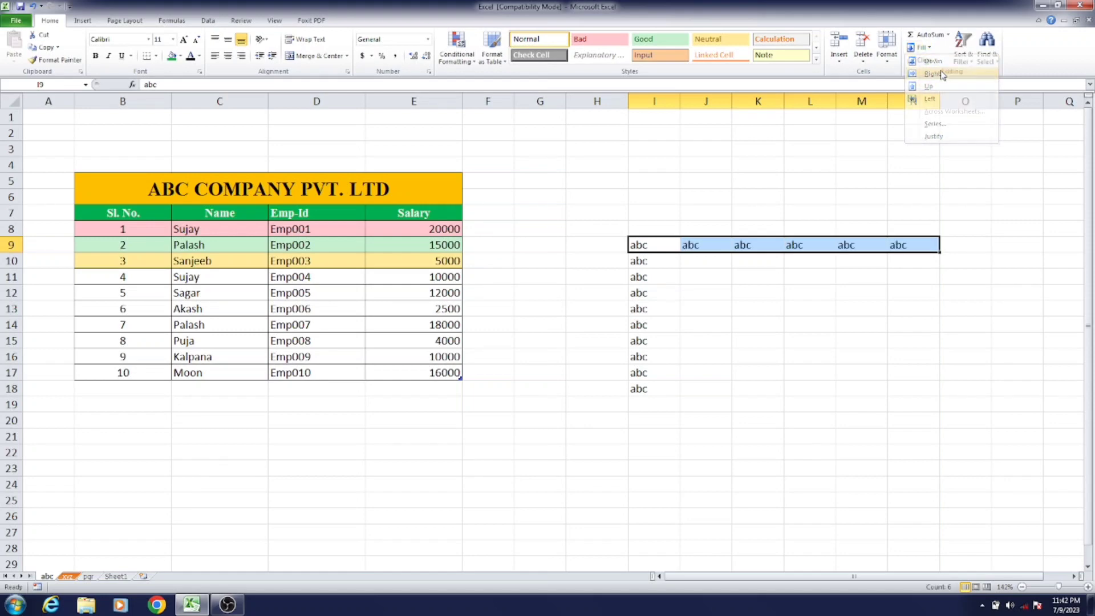
left_click(896, 272)
- Fill abc from cell I9 leftward to F9 and undo the automatic expansion of the table
left_click_drag(643, 246, 410, 245)
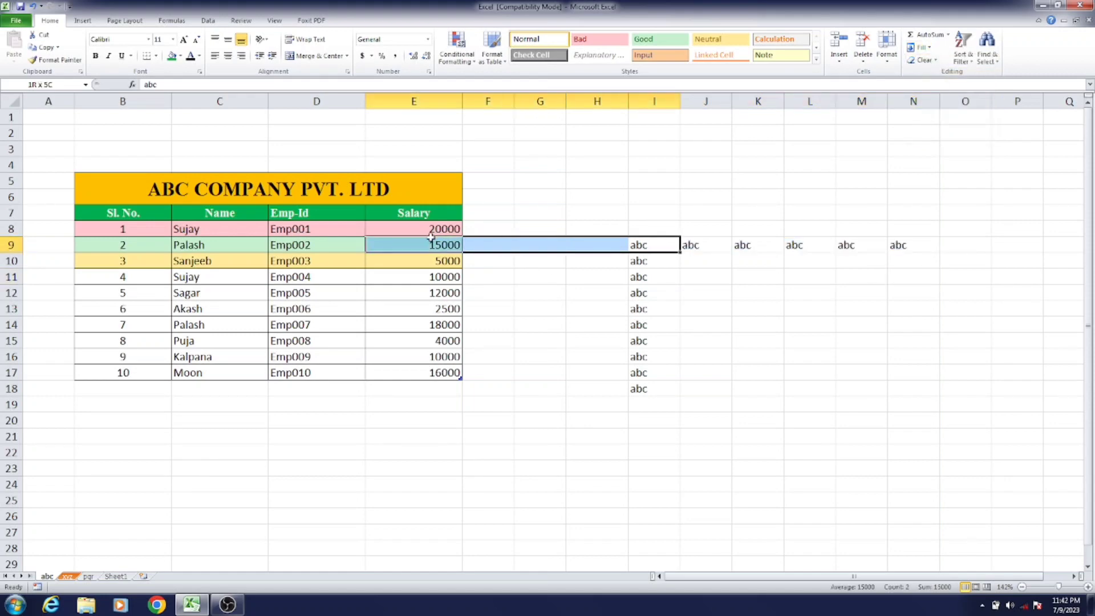
left_click(576, 247)
left_click_drag(637, 249, 492, 242)
left_click(919, 47)
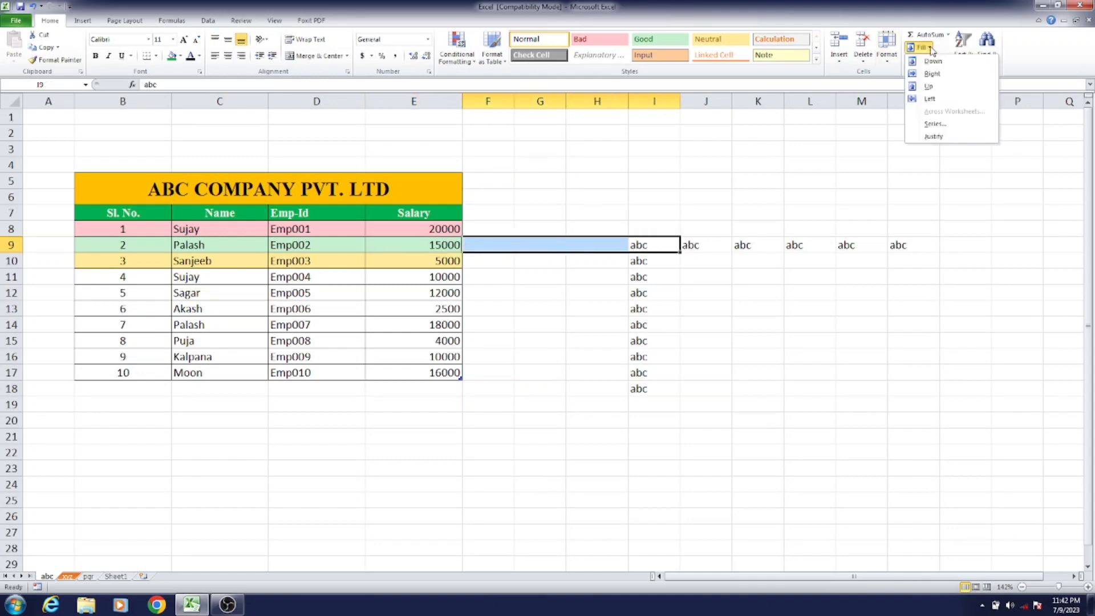
left_click(935, 99)
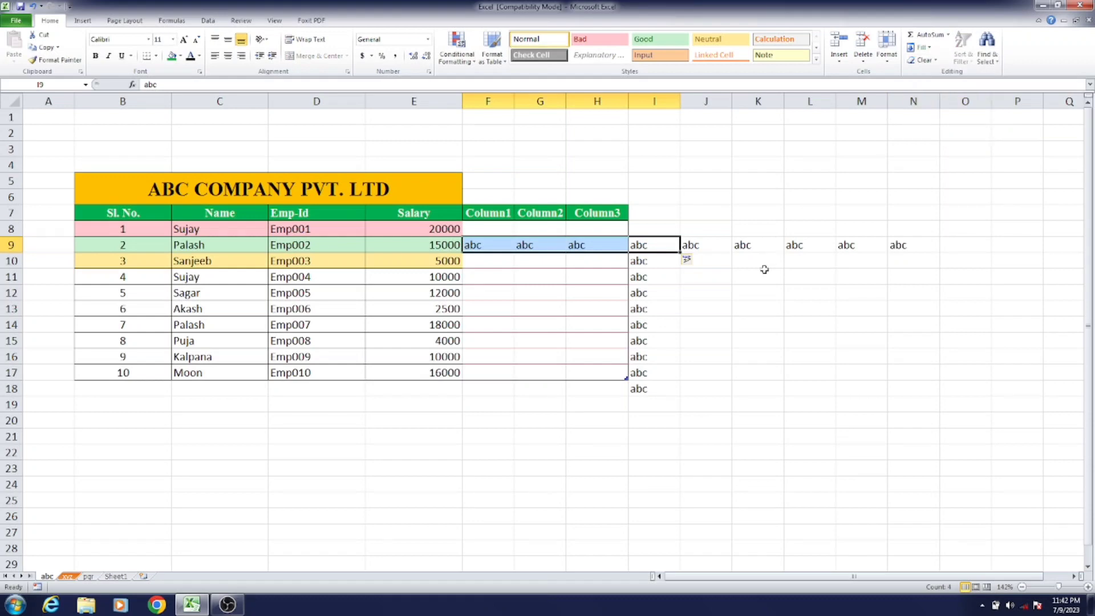
key("ctrl+z")
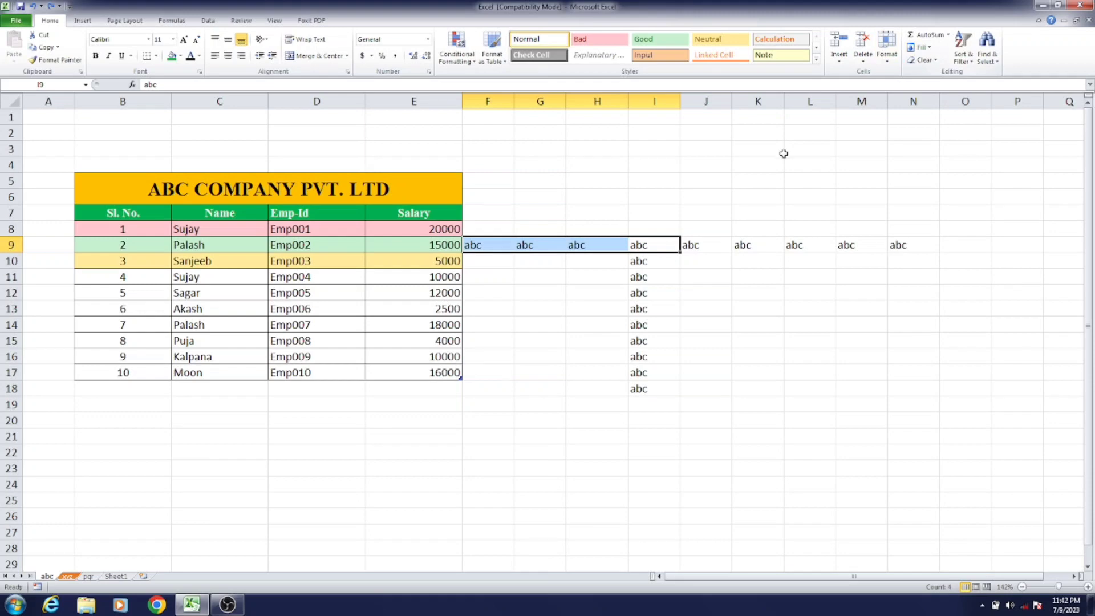
- Fill abc from cell I9 upward to I5
left_click(650, 245)
double_click(651, 245)
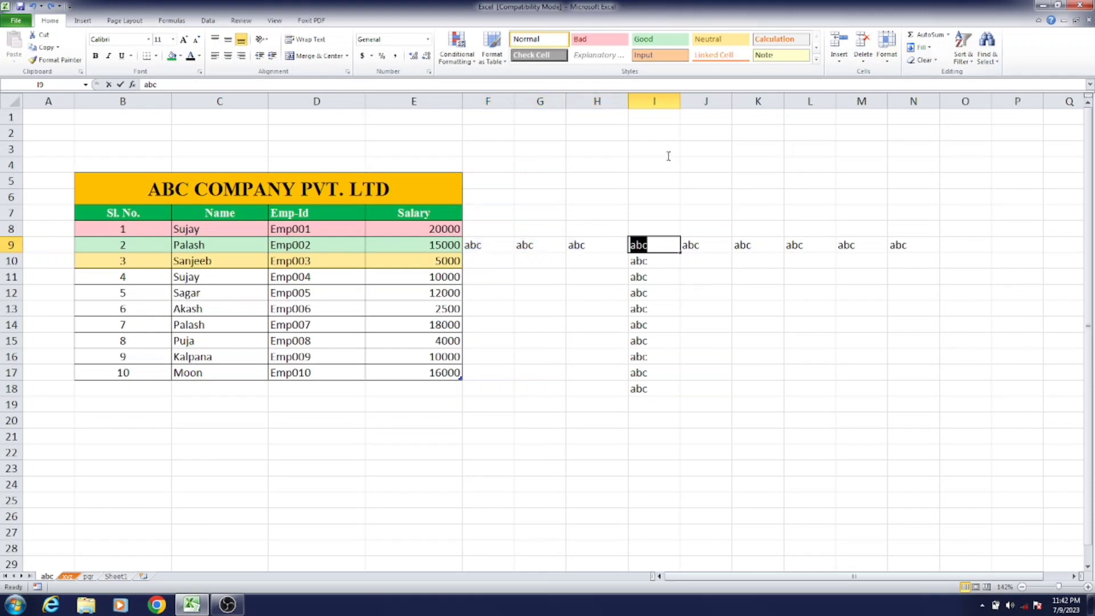
left_click(647, 296)
left_click_drag(650, 248, 657, 178)
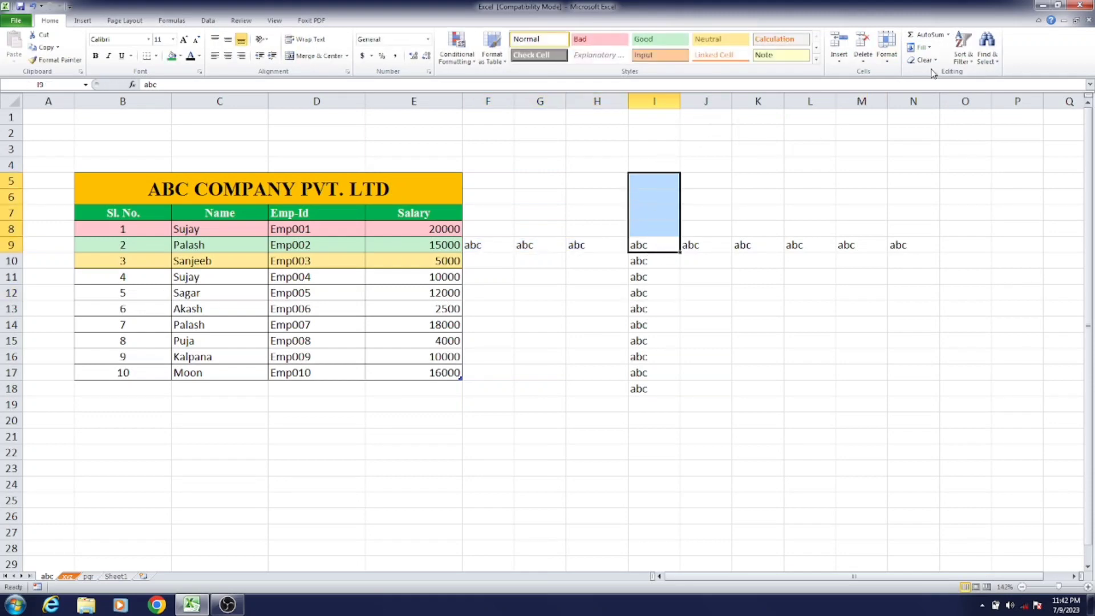
left_click(921, 47)
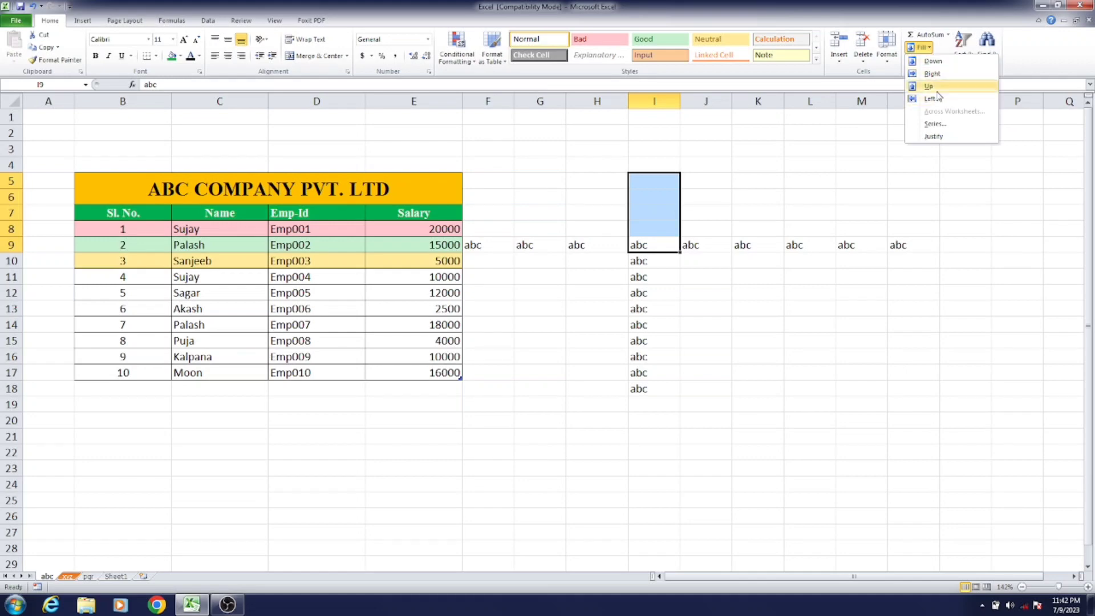
left_click(935, 87)
left_click(798, 275)
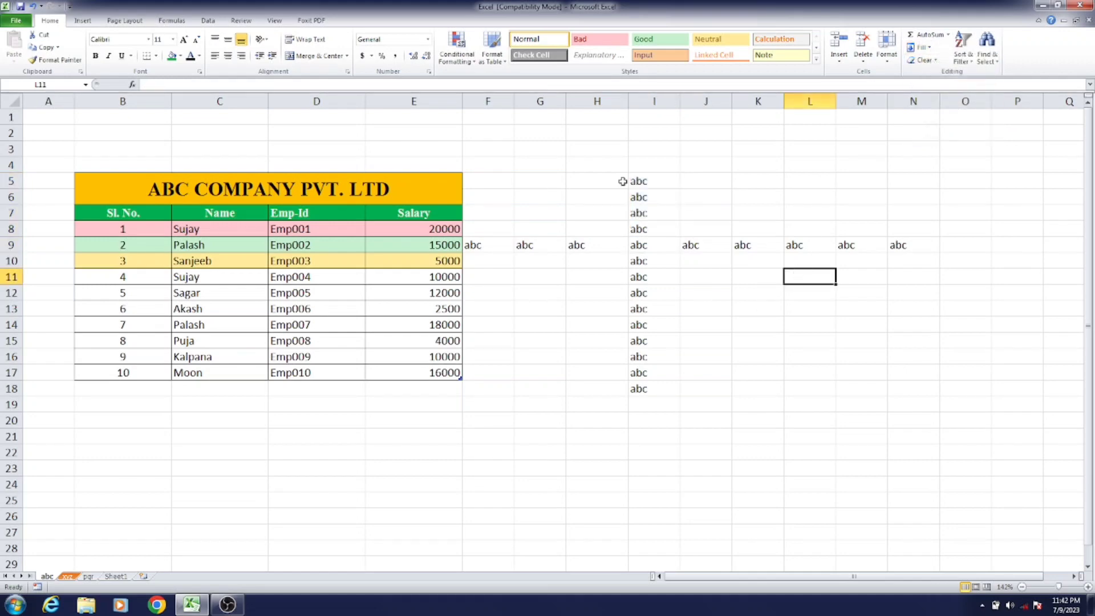
- Clear the contents of the range F5:N18 beside the company table
left_click_drag(504, 186, 893, 385)
key("Delete")
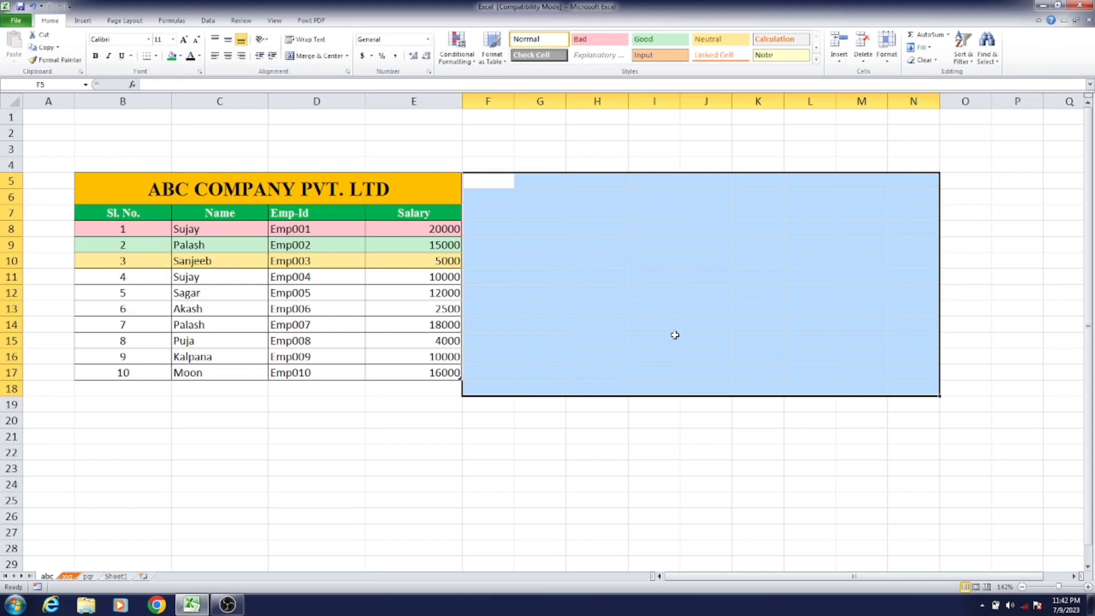
left_click(821, 240)
- Group the abc sheet with pqr and Sheet1 and fill the company table B5:E17 across the worksheets with the All option
left_click(919, 47)
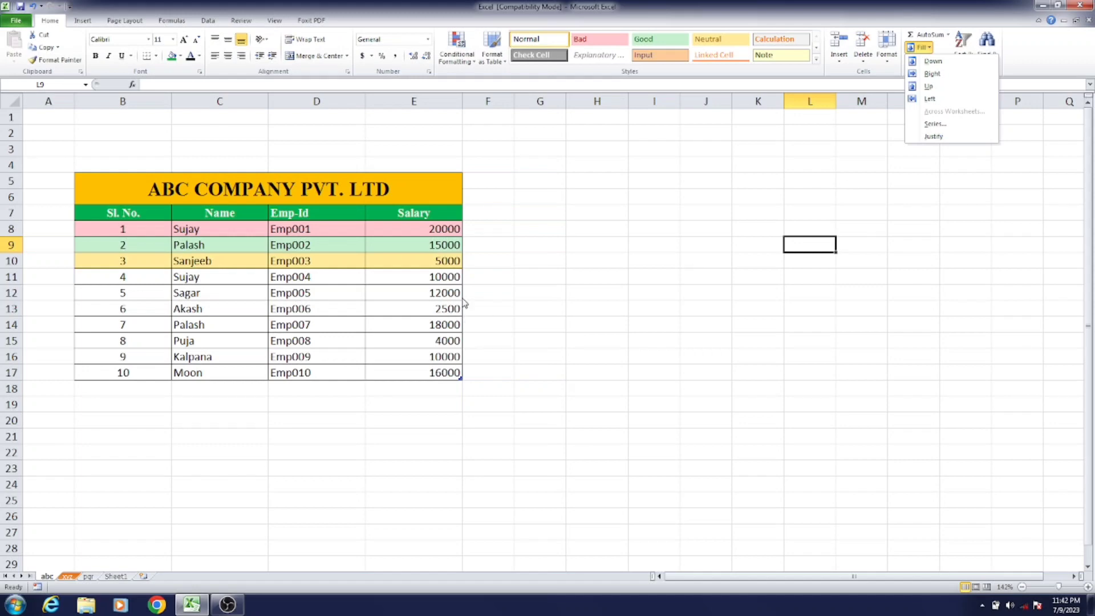
left_click(118, 183)
left_click(119, 191)
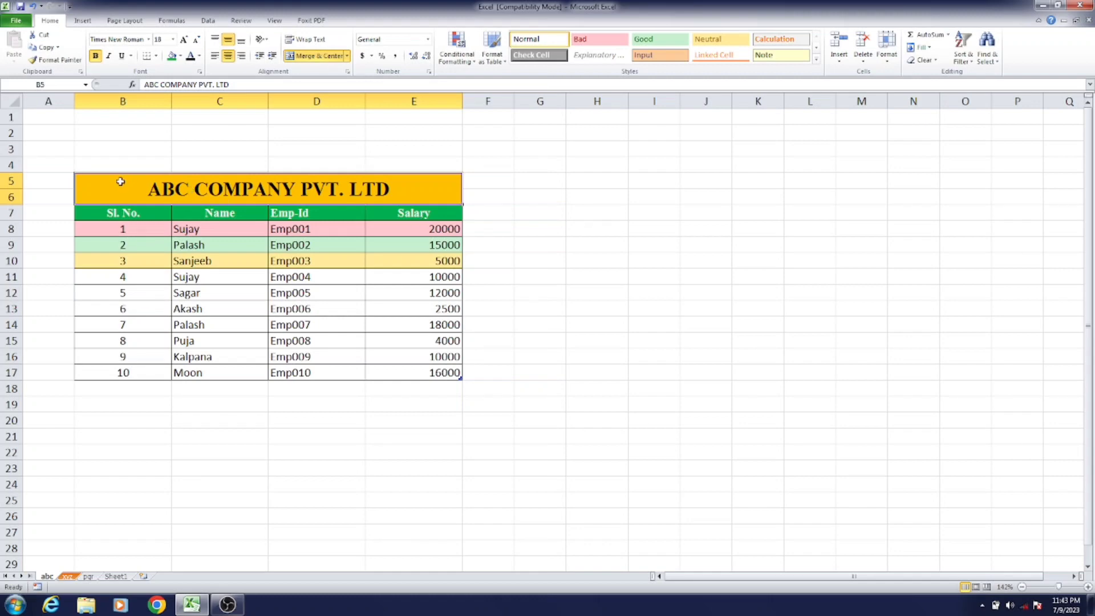
left_click_drag(118, 183, 424, 376)
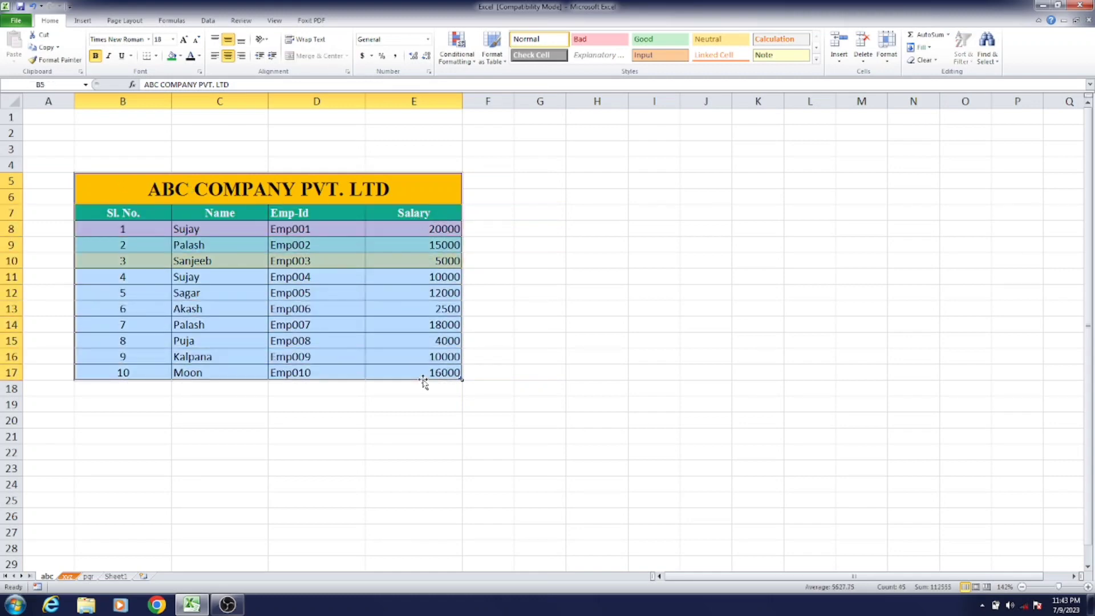
left_click(88, 576, "ctrl")
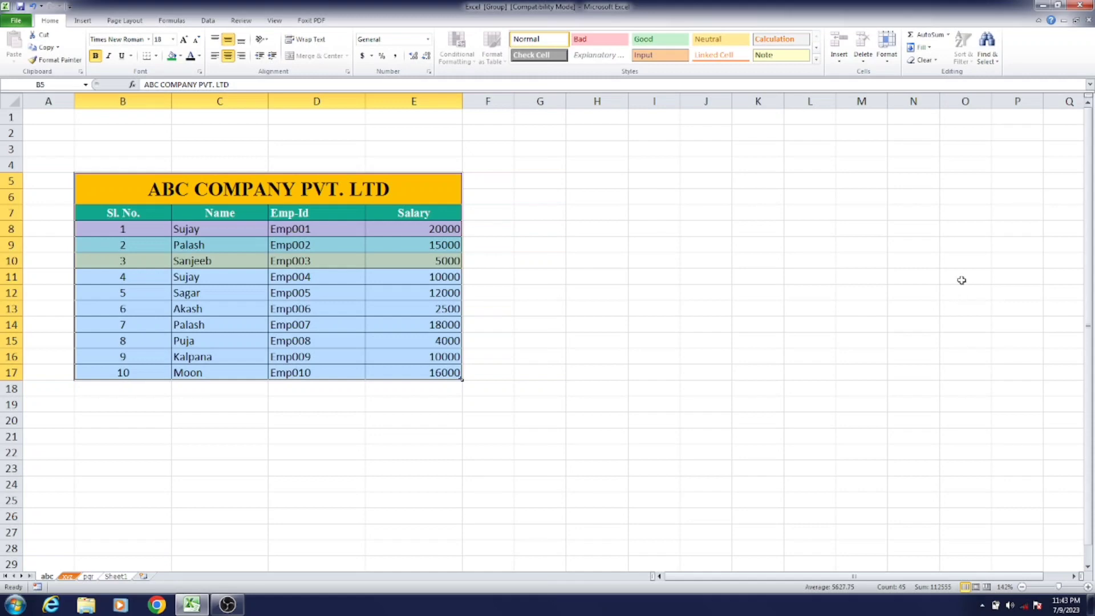
left_click(920, 48)
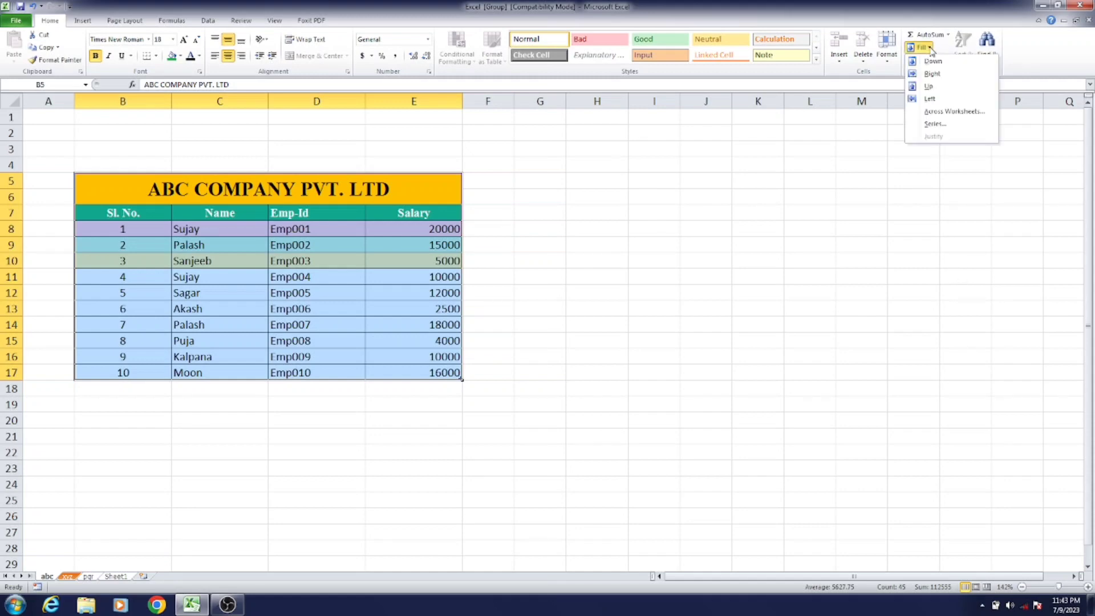
left_click(949, 112)
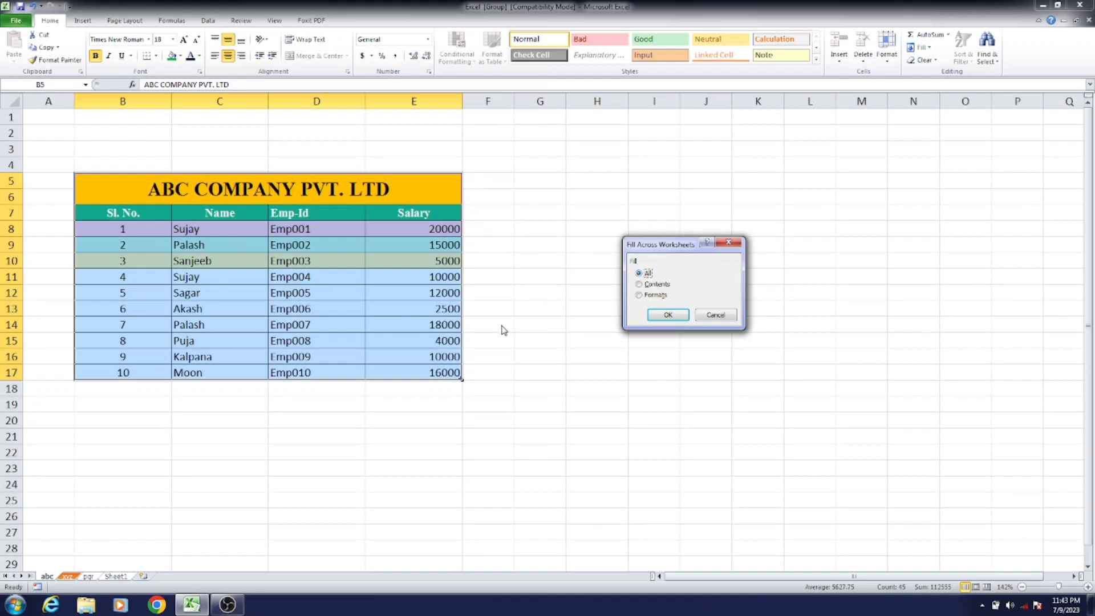
left_click(661, 314)
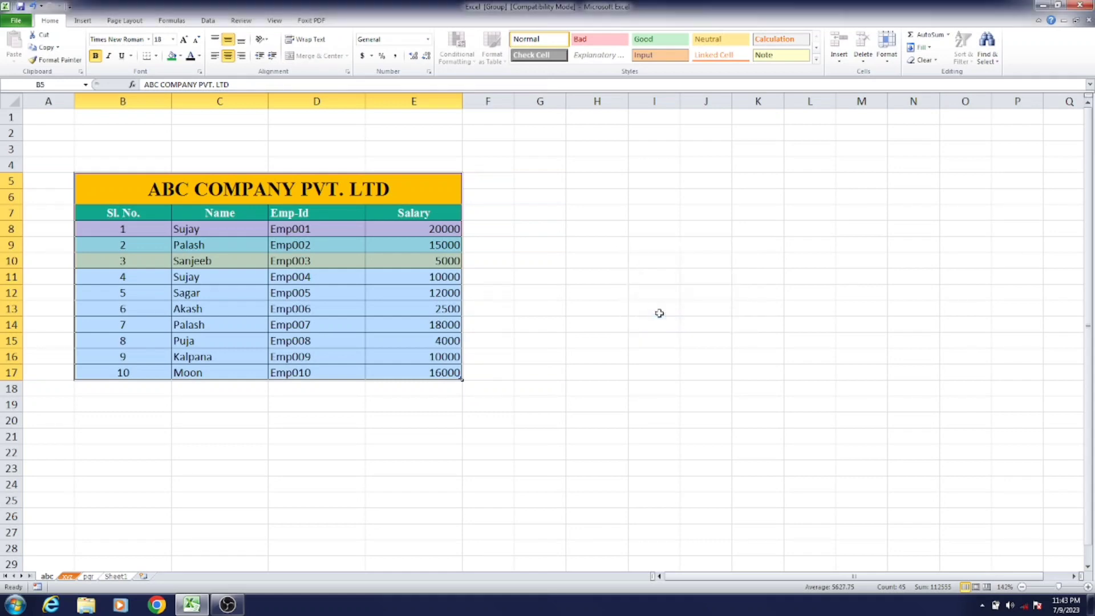
- Check the company table on the pqr, Sheet1 and abc worksheets and review the available Fill options
left_click(90, 577)
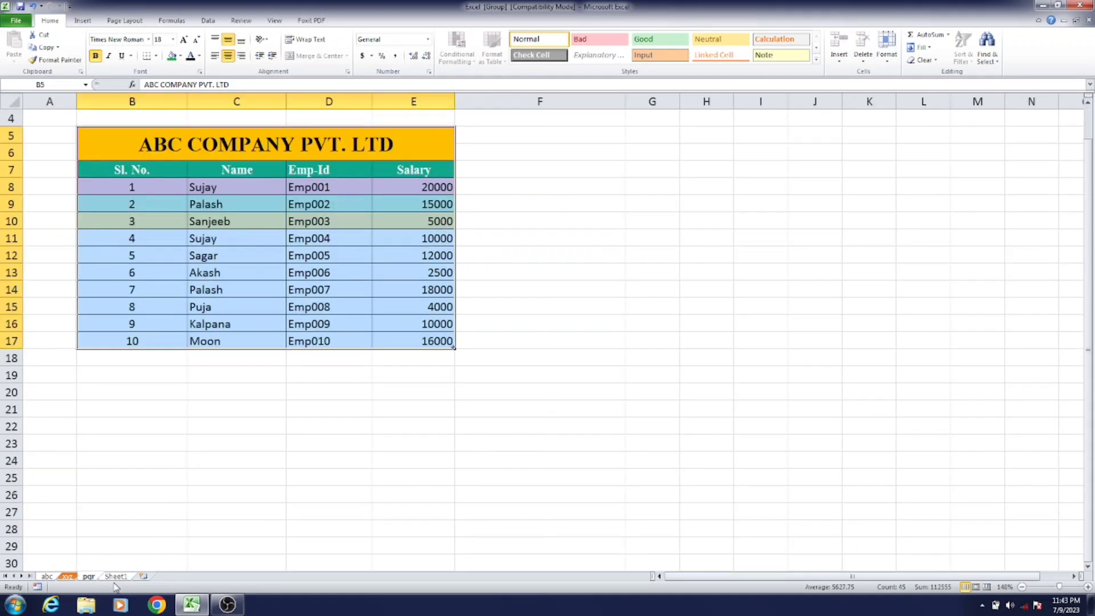
left_click(116, 577)
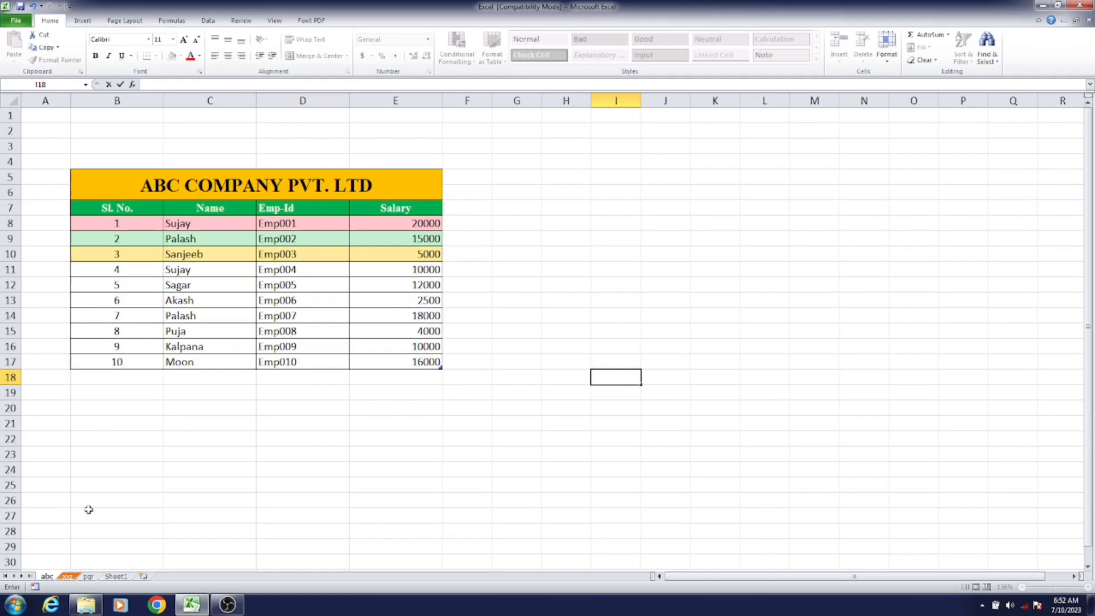
left_click(709, 258)
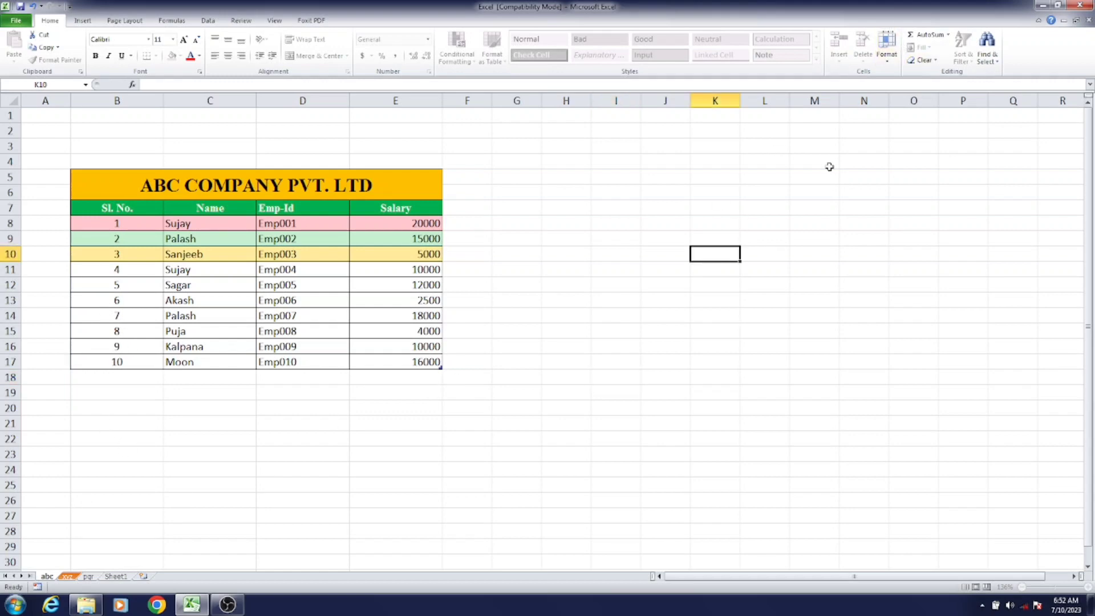
left_click(919, 48)
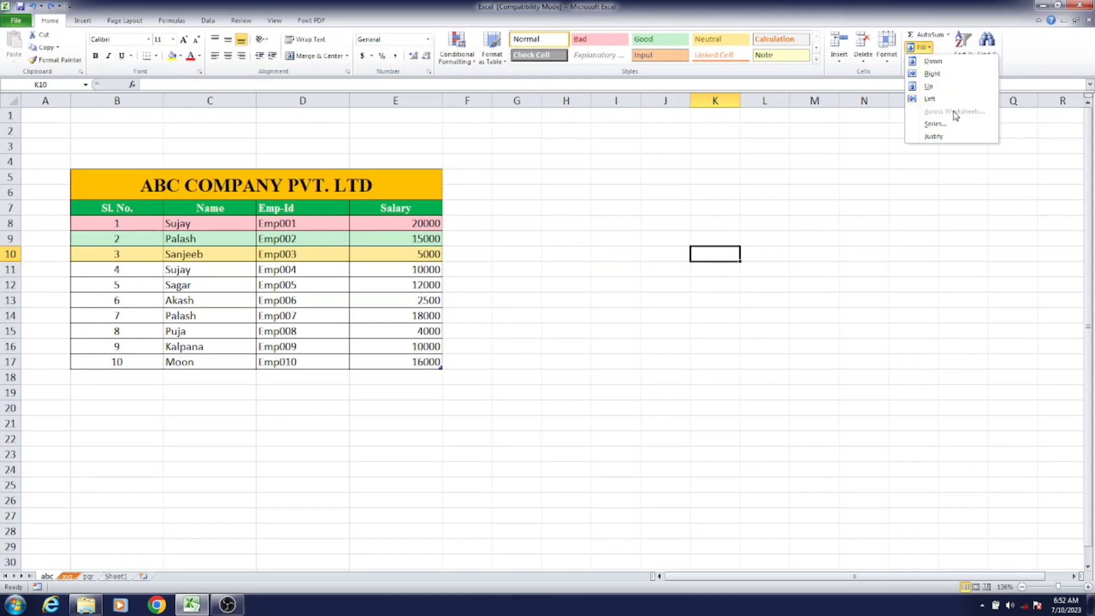
left_click(87, 577)
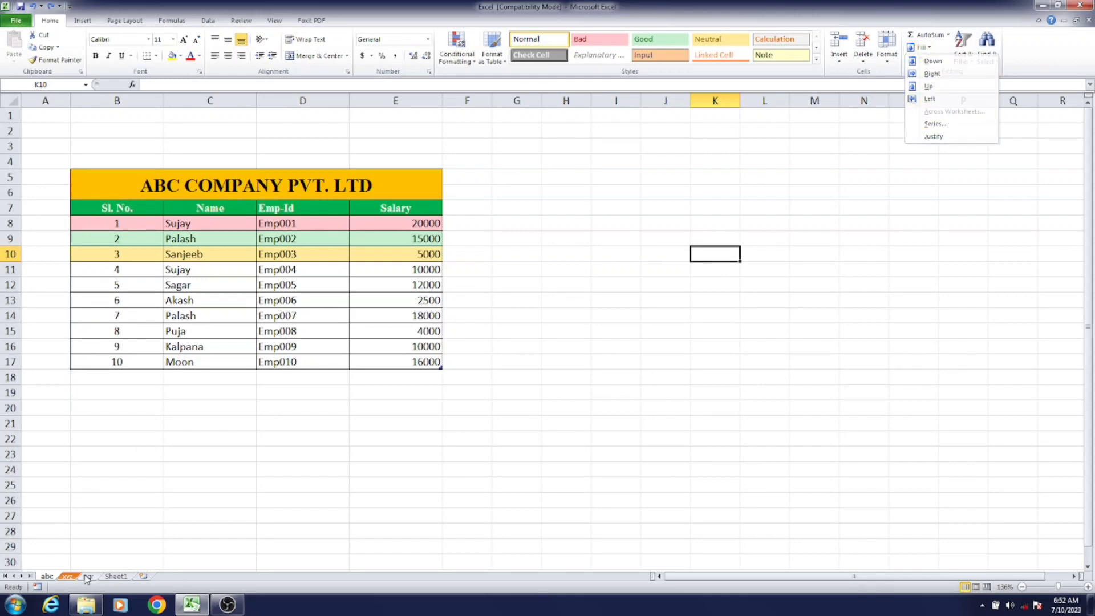
left_click(112, 577)
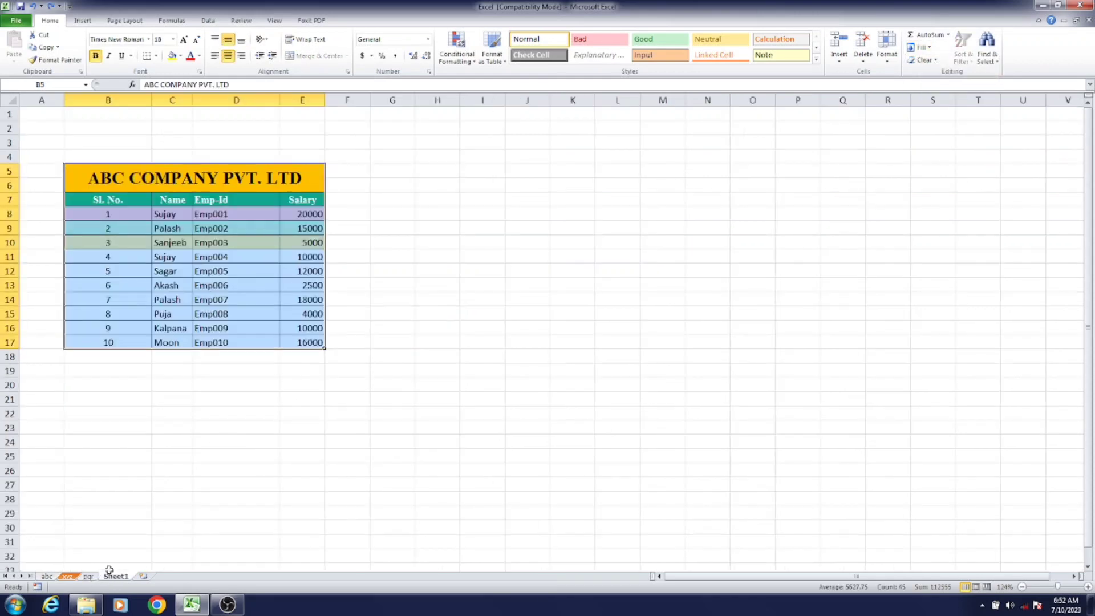
left_click(91, 577)
left_click(112, 577)
left_click(919, 48)
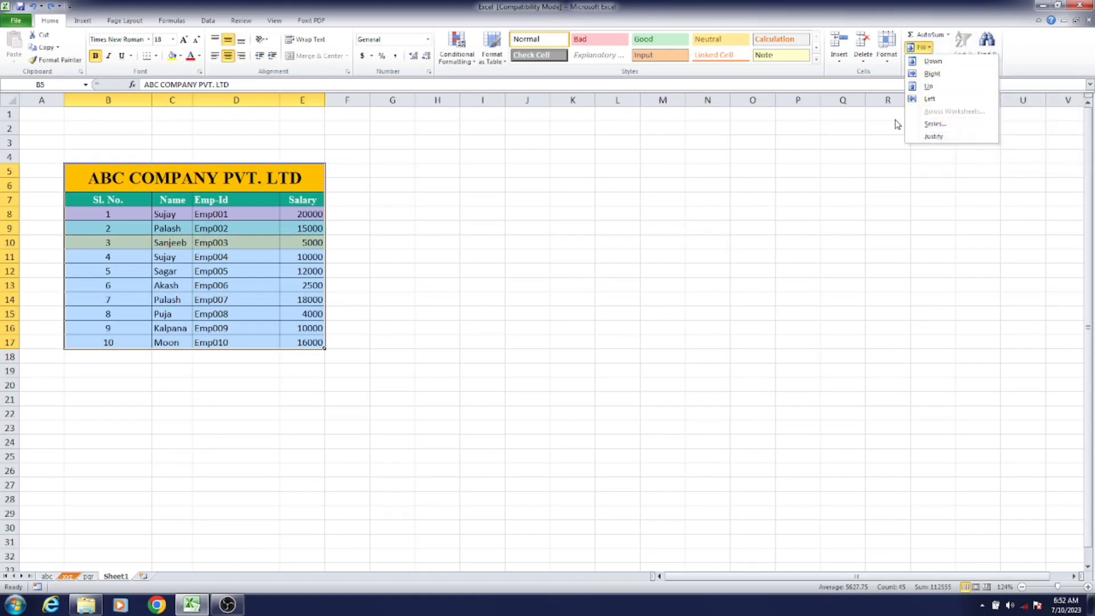
left_click(423, 313)
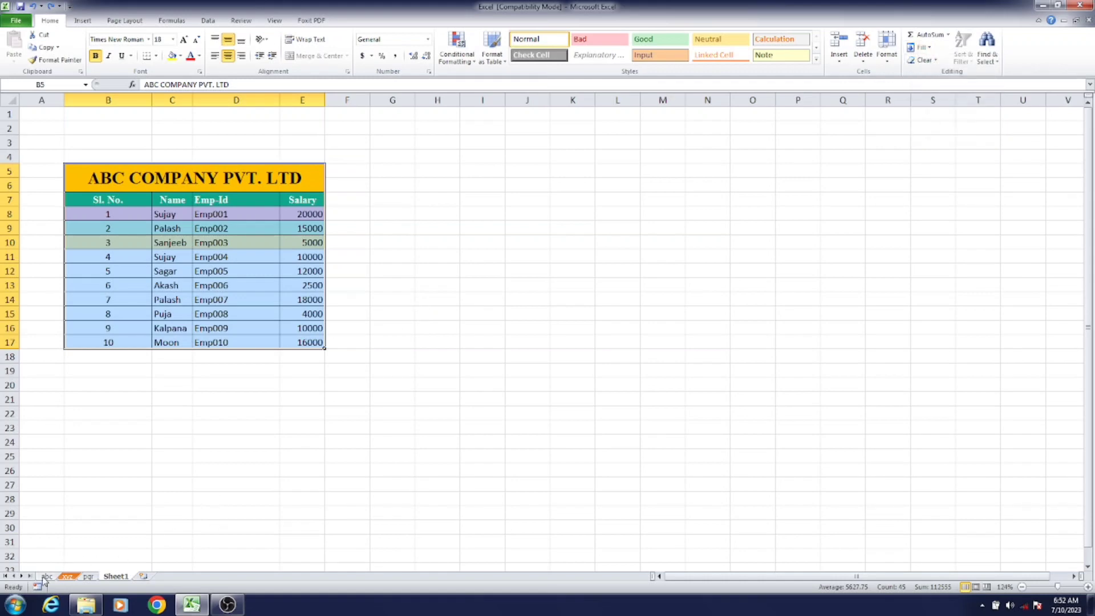
left_click(46, 576)
left_click(88, 576)
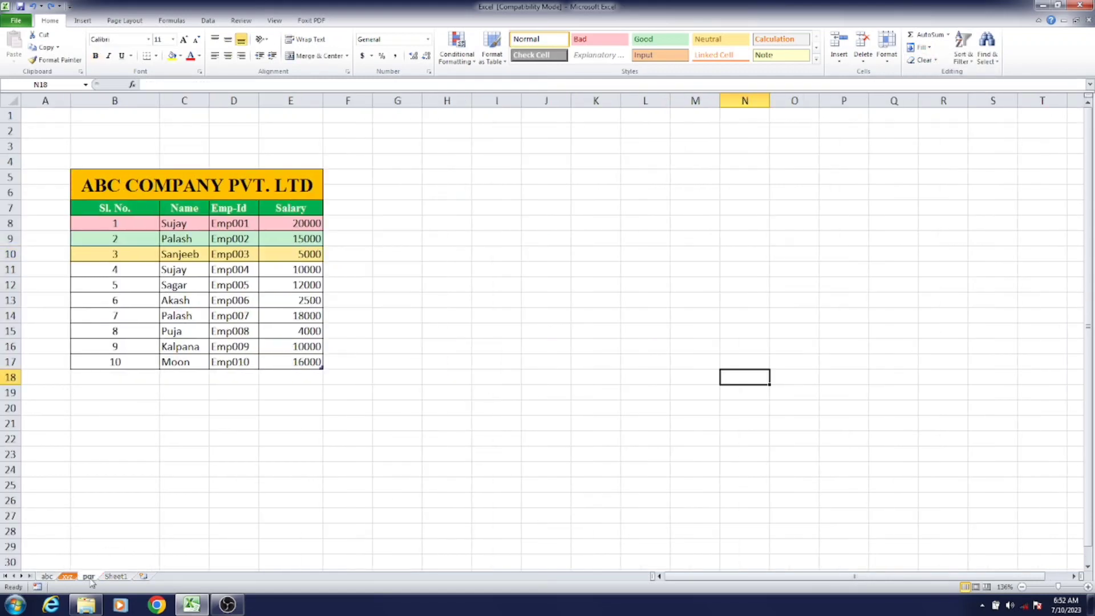
- On the pqr sheet, clear the company table contents in B5:E17 and enter dfgdgdf as the title
left_click_drag(105, 183, 298, 360)
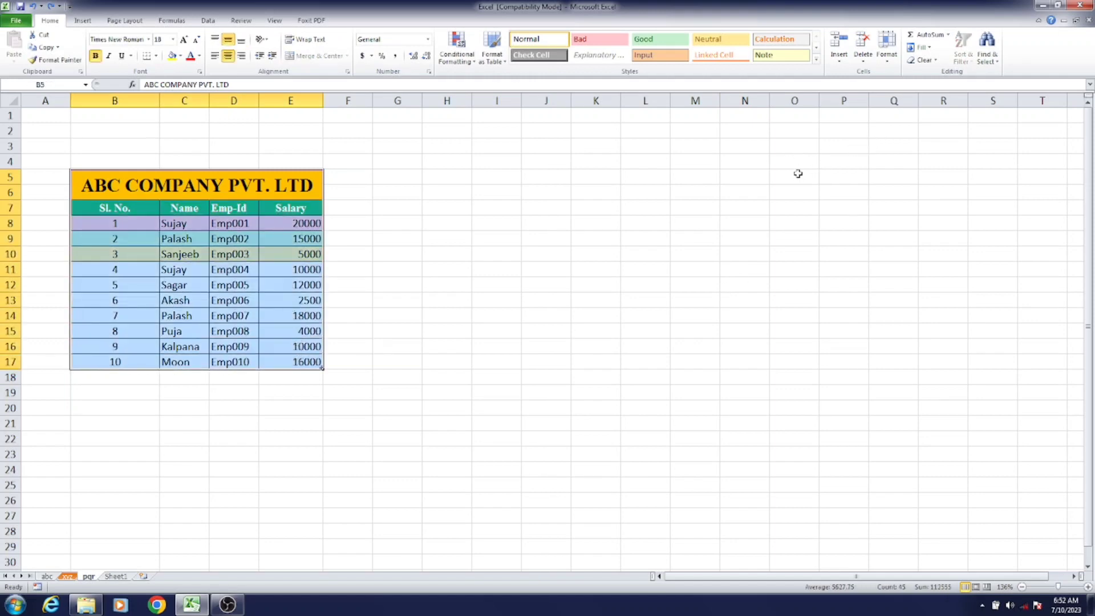
key("Delete")
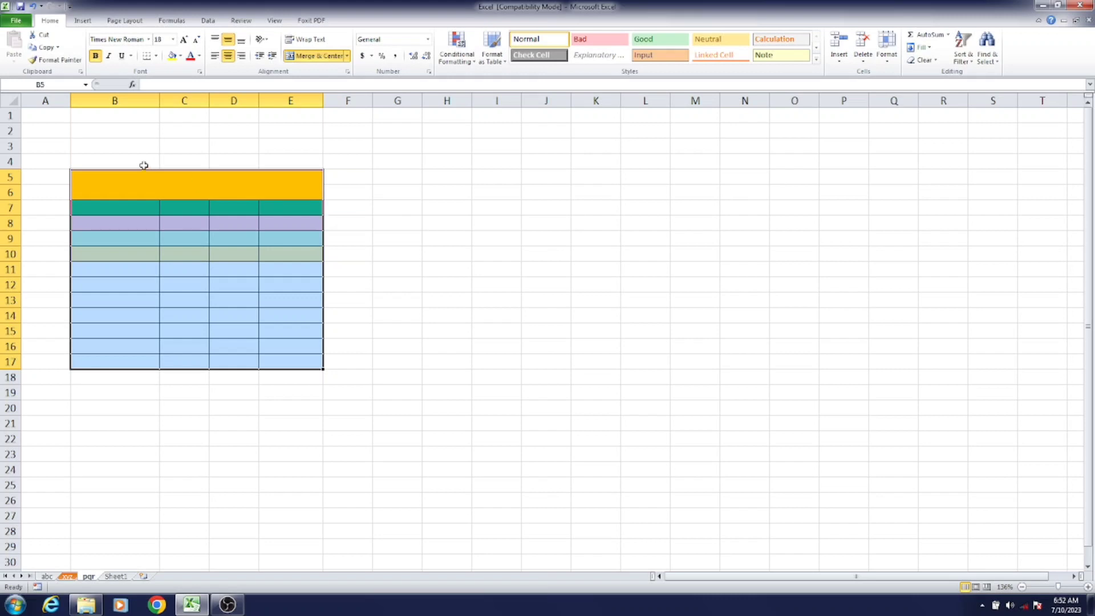
left_click(163, 182)
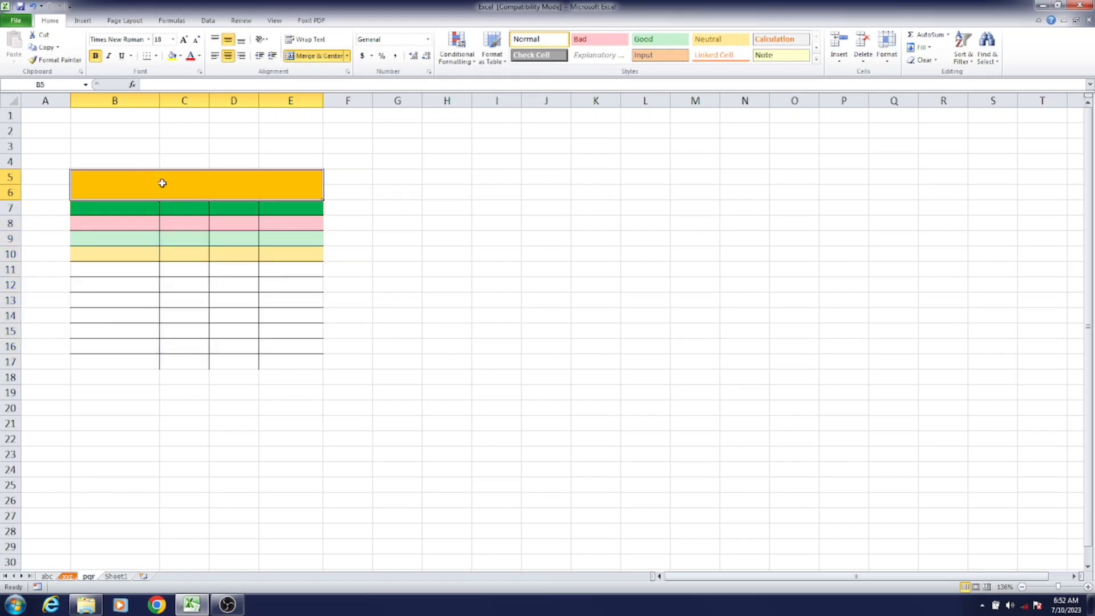
type("dfgdgdf")
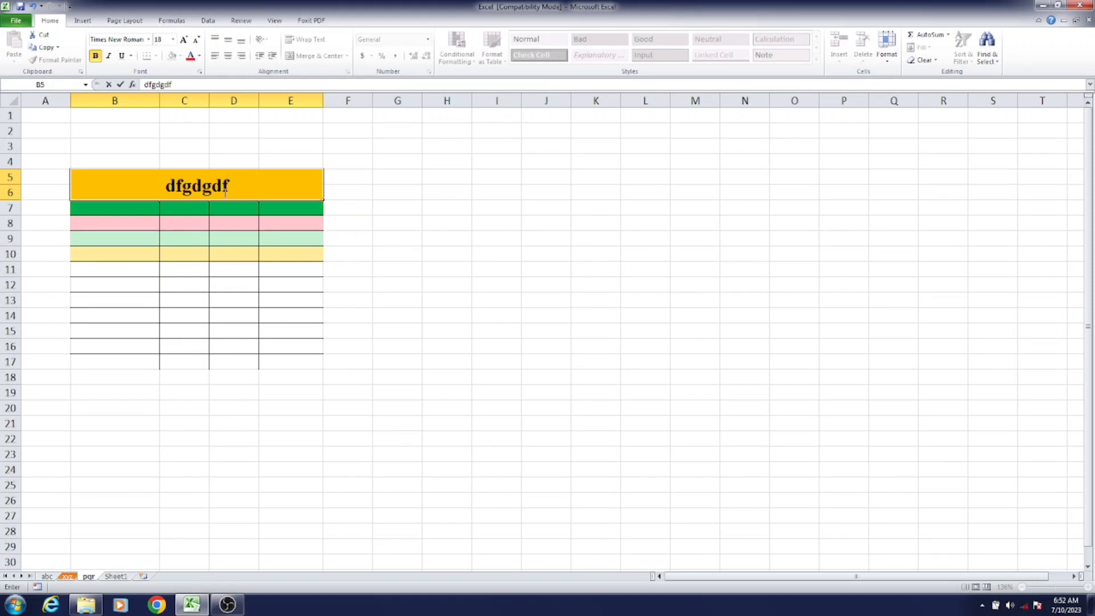
- On Sheet1, replace the company table's title with ghjggj
left_click(116, 576)
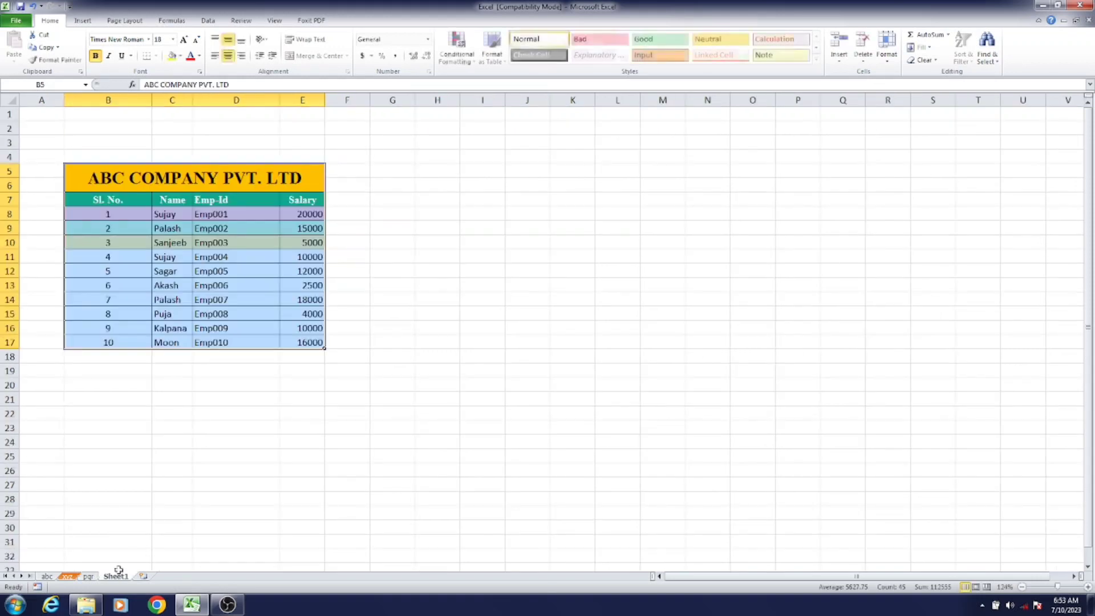
left_click(204, 182)
key("Delete")
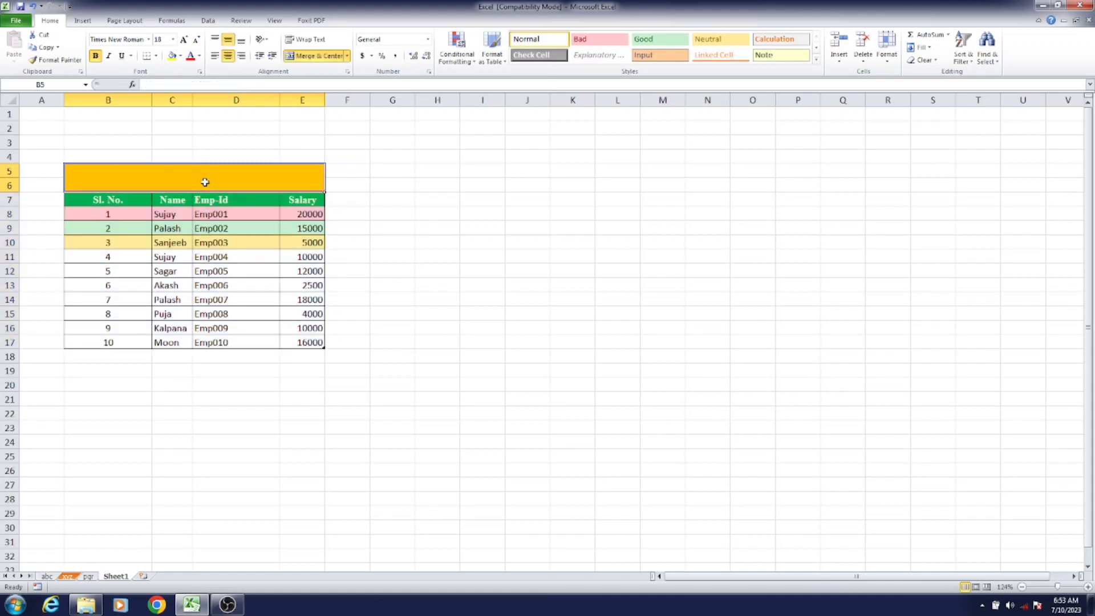
type("ghjggj")
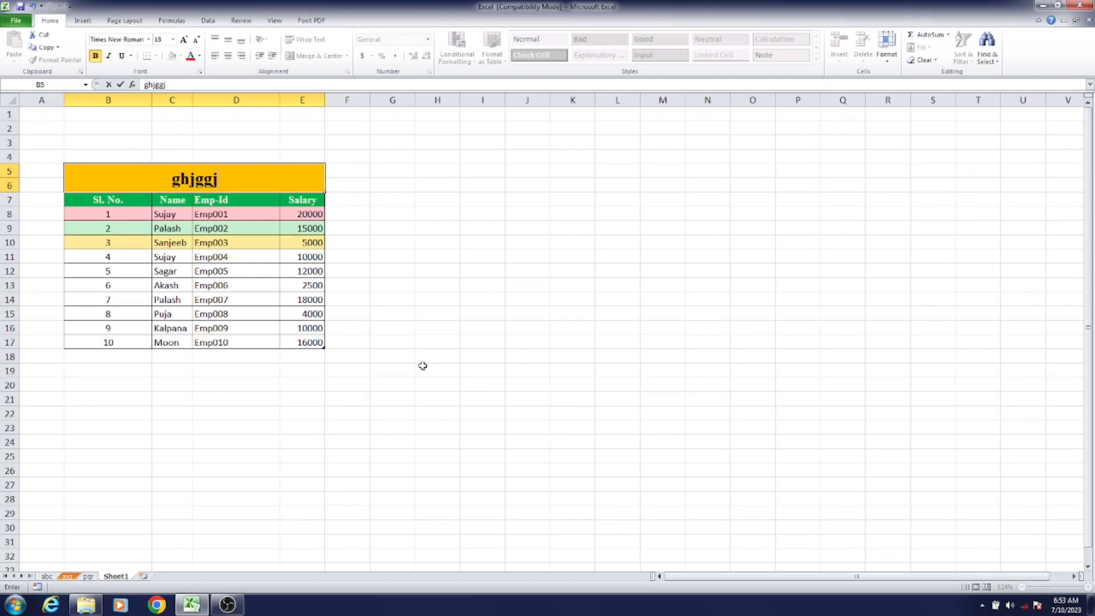
- On the abc sheet, fill L8:L19 with a linear column series starting from 3, with step value 1
left_click(46, 577)
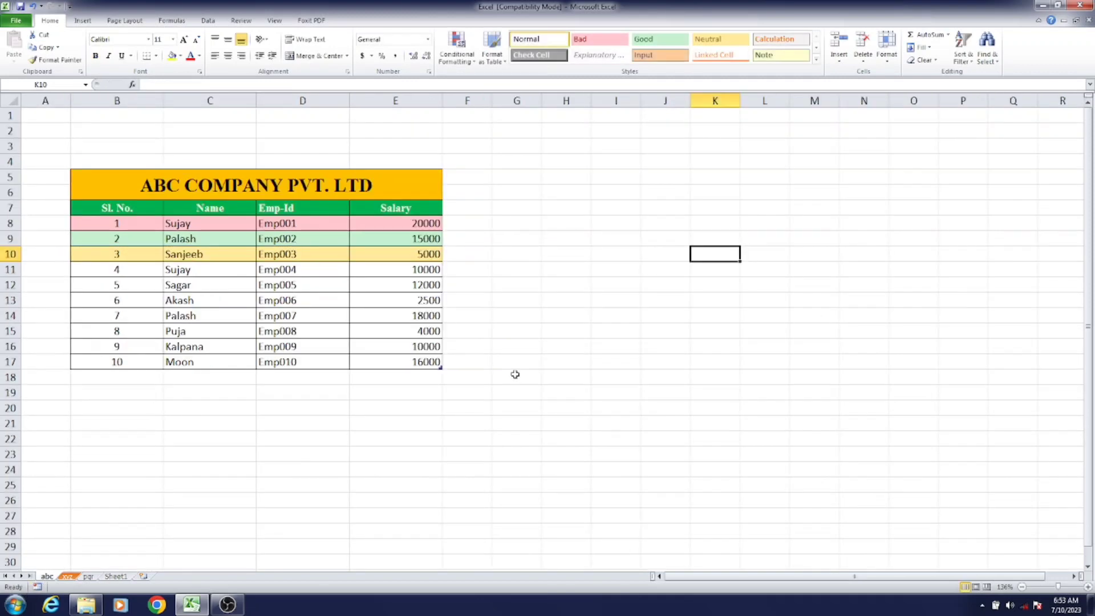
left_click(619, 255)
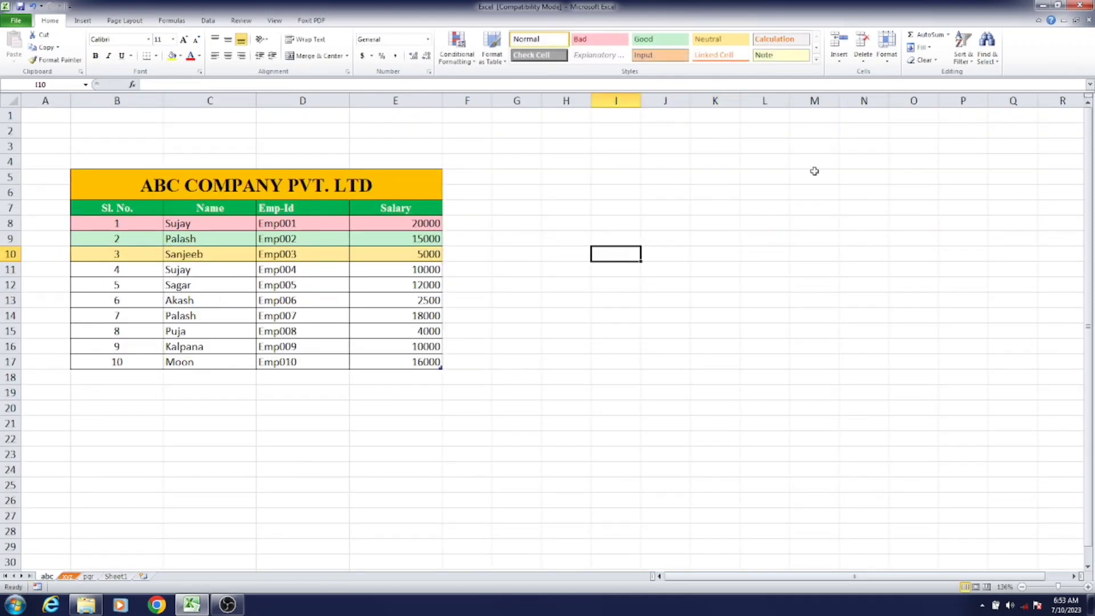
left_click(927, 48)
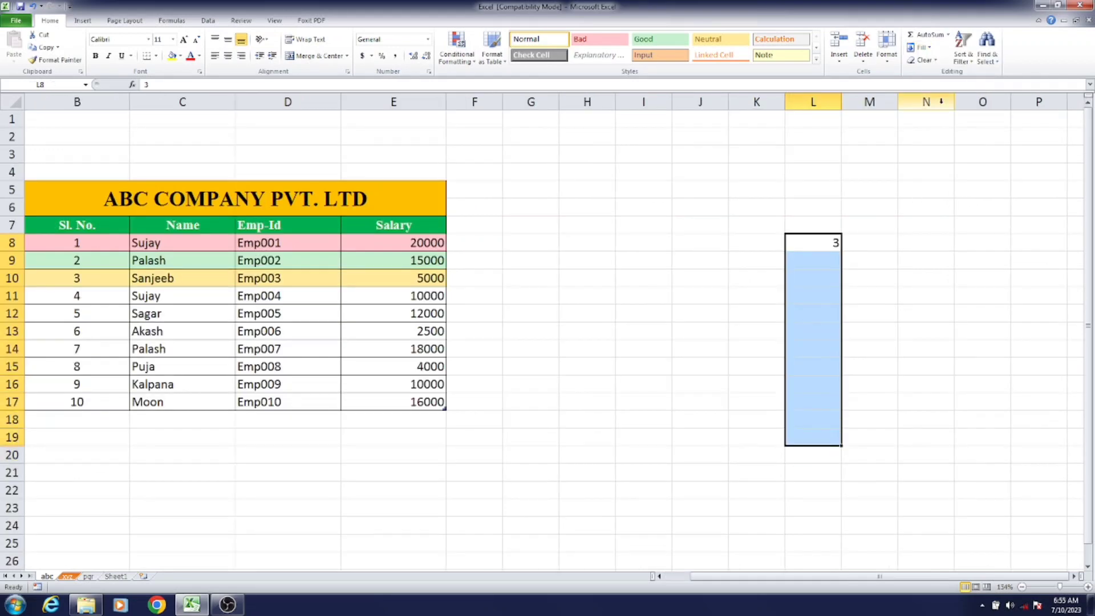
left_click(919, 47)
left_click(936, 124)
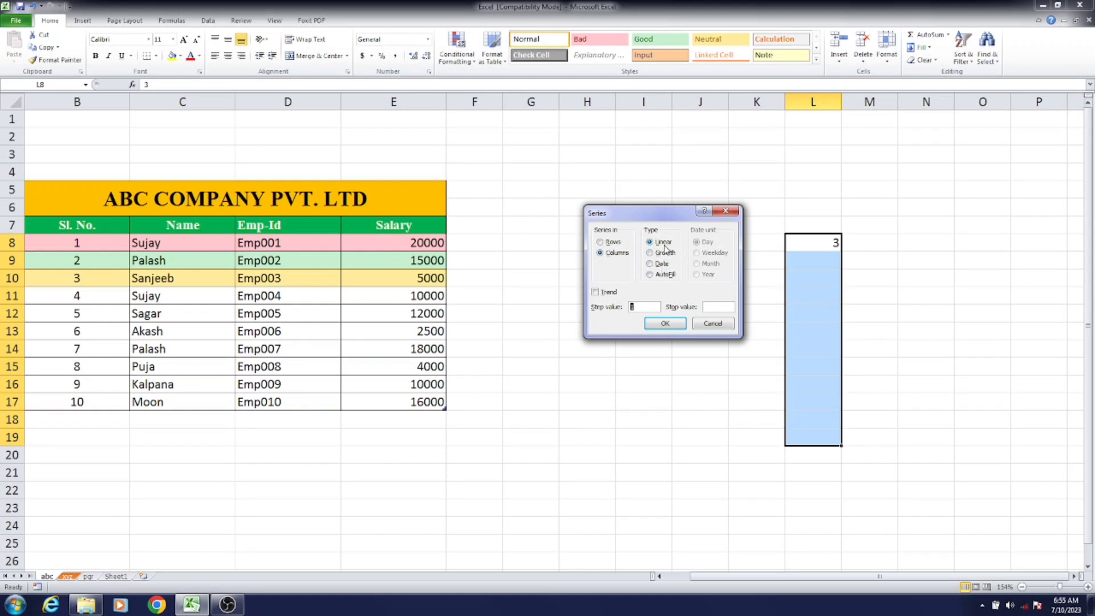
left_click(665, 322)
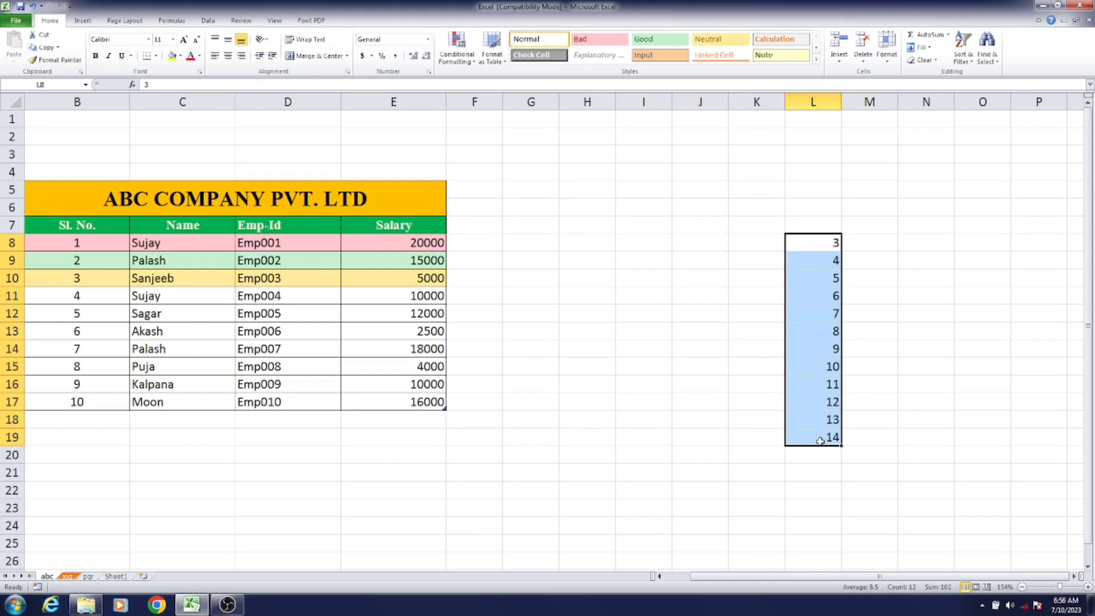
- Clear L9:L19 and fill L8:P8 with a linear row series from 3, using step value 3
left_click_drag(831, 257, 815, 428)
key("Delete")
left_click_drag(831, 246, 1014, 245)
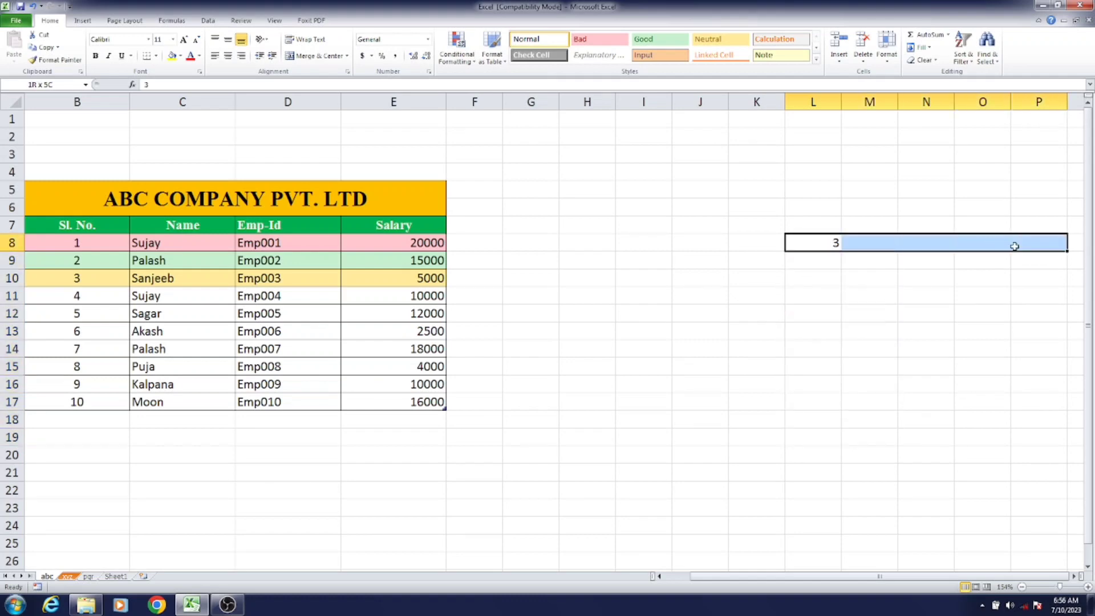
left_click(921, 48)
left_click(938, 124)
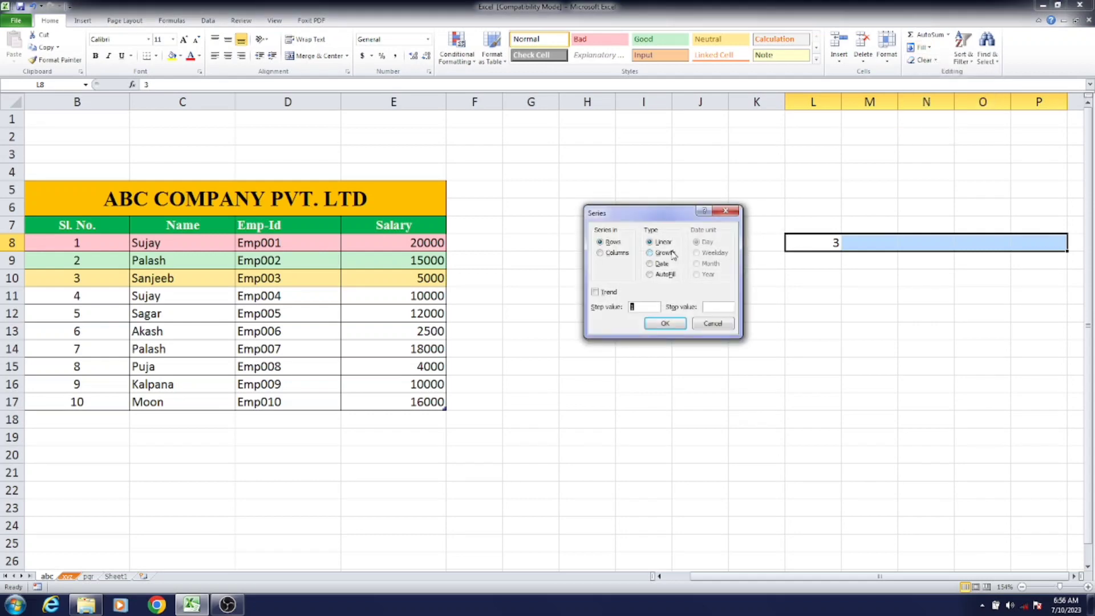
left_click(638, 307)
left_click(665, 323)
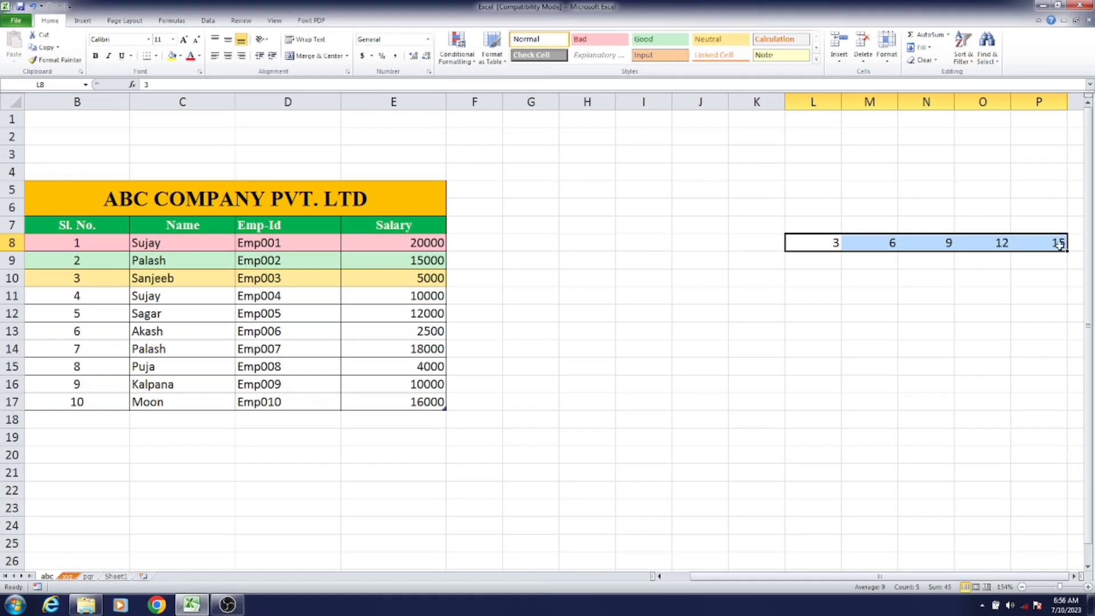
- Clear M8:P8 and fill L8:L19 with a growth column series from 3, using step value 3
left_click_drag(858, 248, 1055, 243)
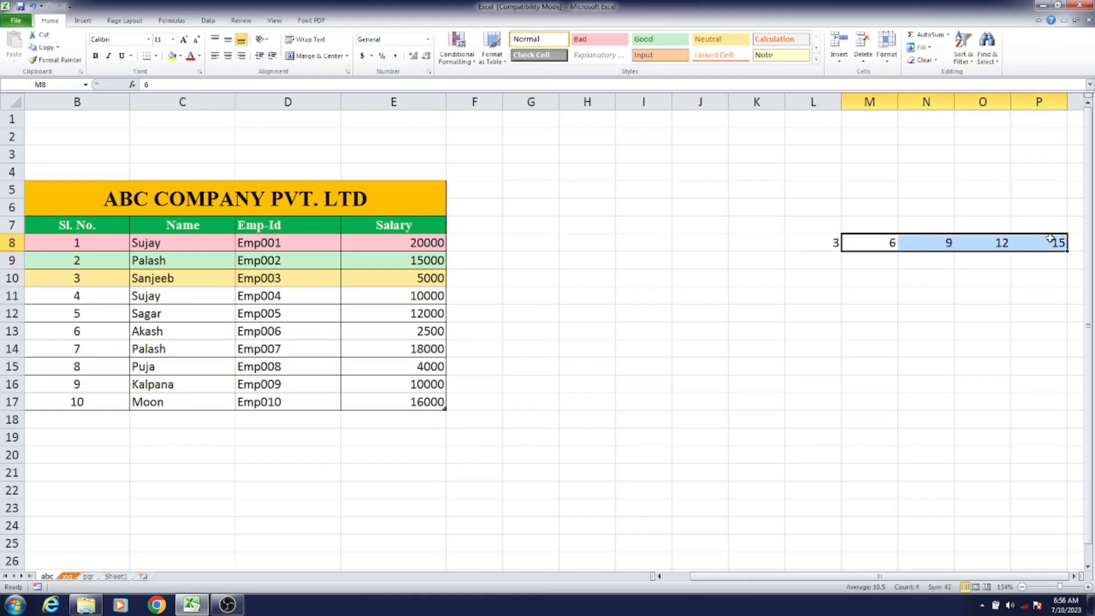
key("Delete")
left_click_drag(818, 241, 830, 438)
left_click(919, 48)
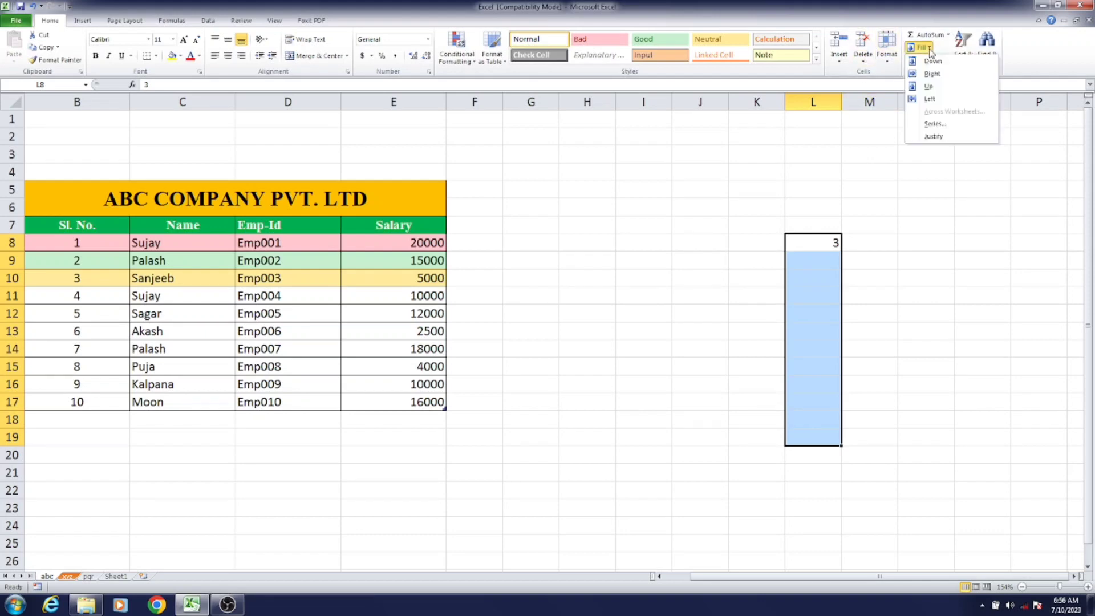
left_click(935, 123)
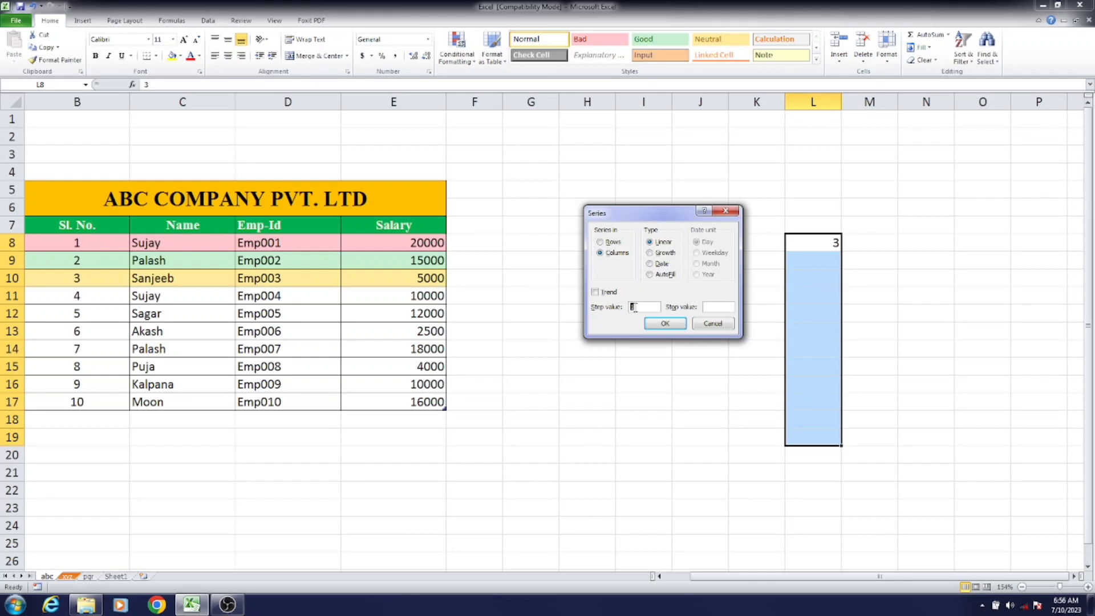
left_click(707, 307)
left_click(667, 254)
left_click(647, 306)
left_click(665, 323)
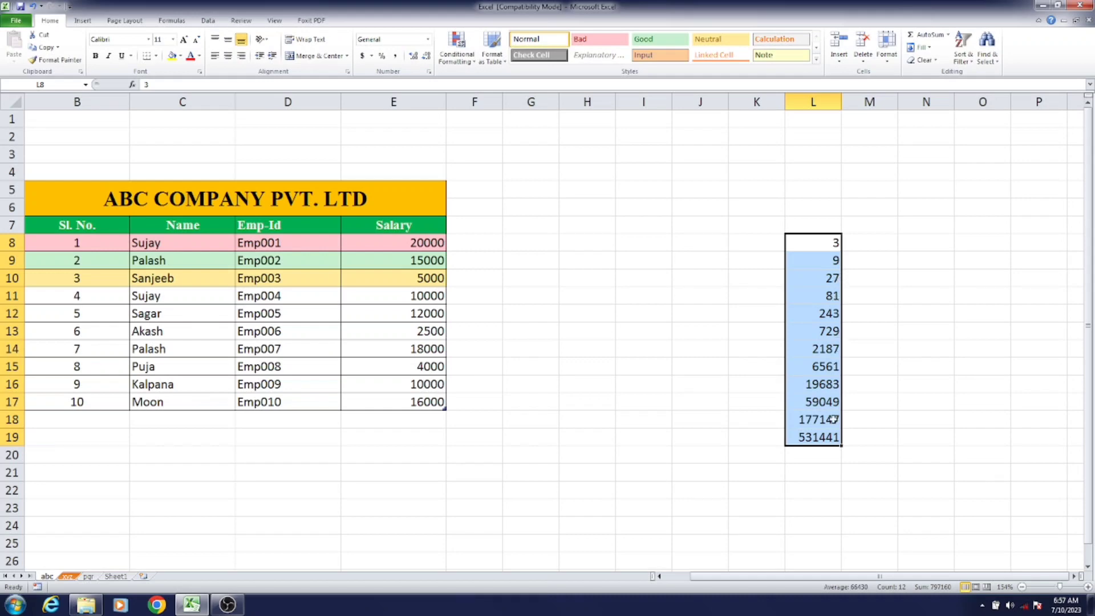
- Clear L9:L19 and refill L8:L19 with a growth series using step value 3 and stop value 500
left_click(827, 258)
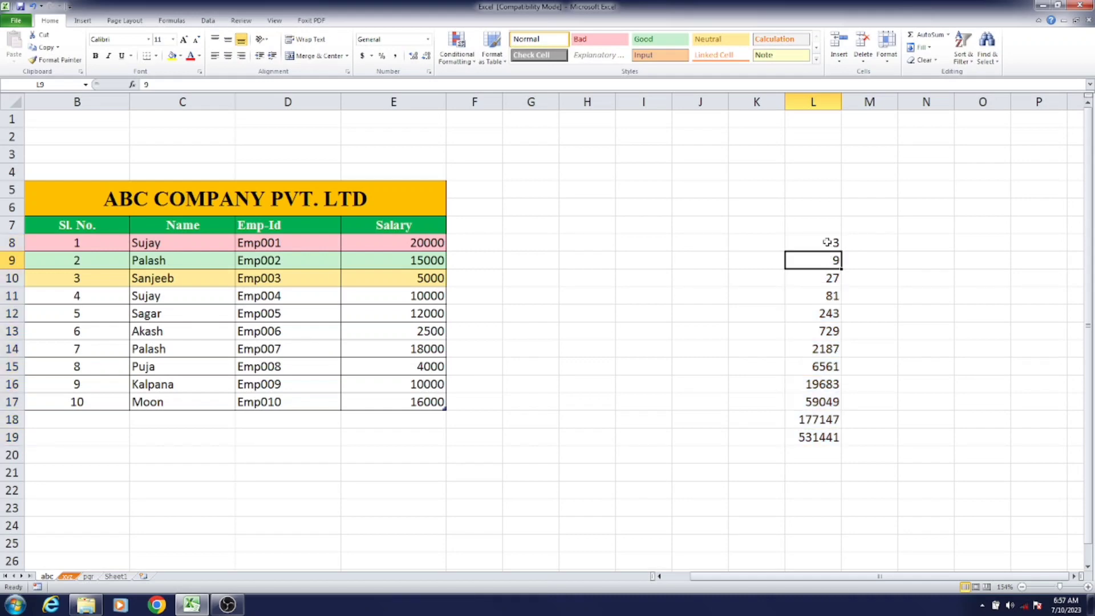
left_click_drag(833, 256, 837, 434)
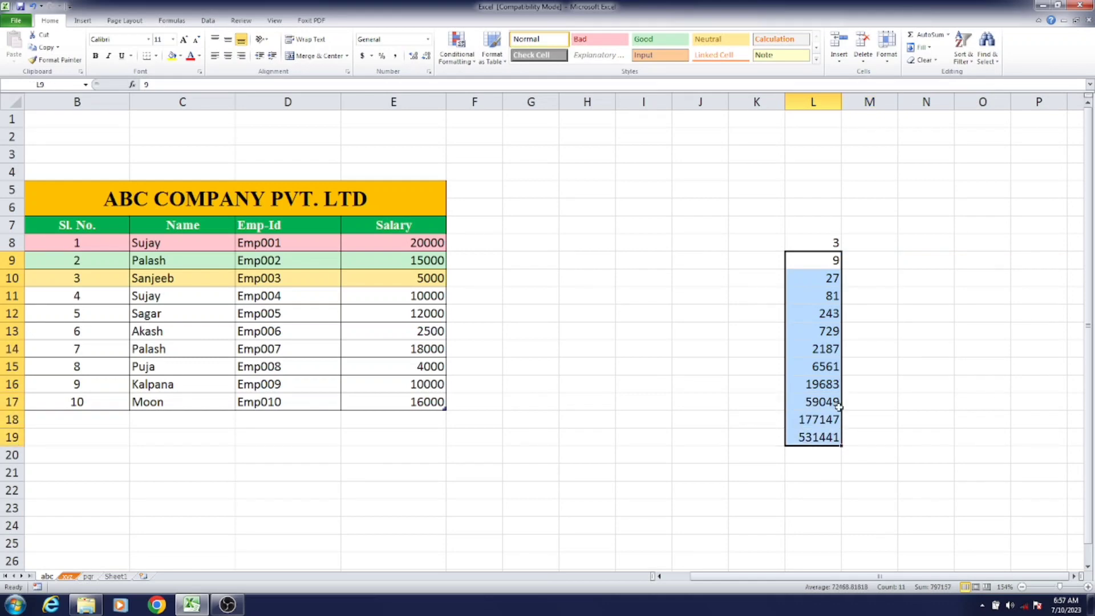
key("Delete")
left_click_drag(830, 244, 844, 430)
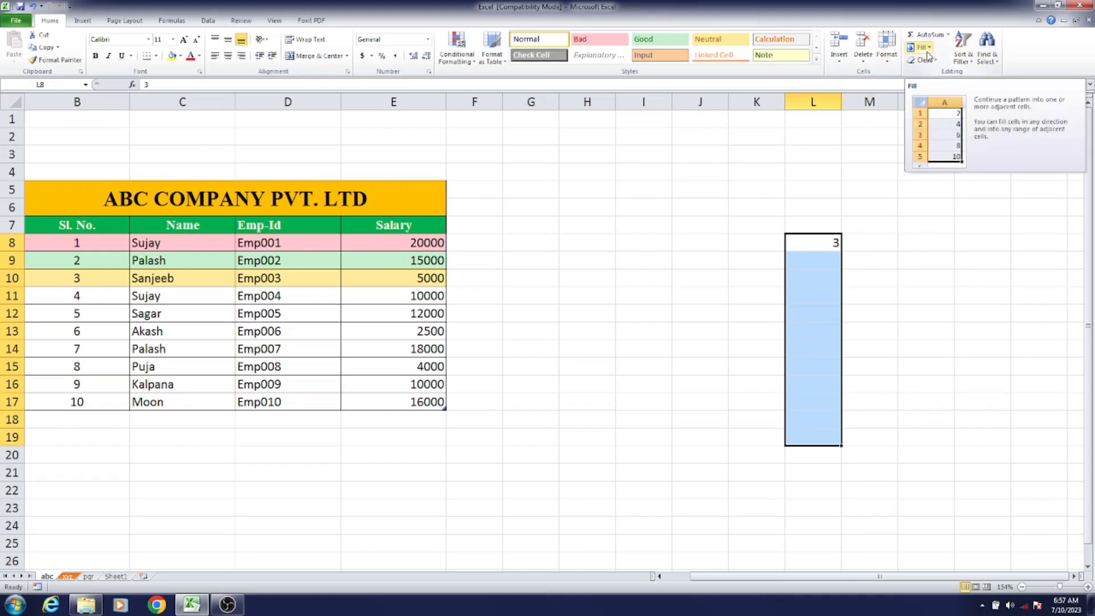
left_click(928, 55)
left_click(938, 125)
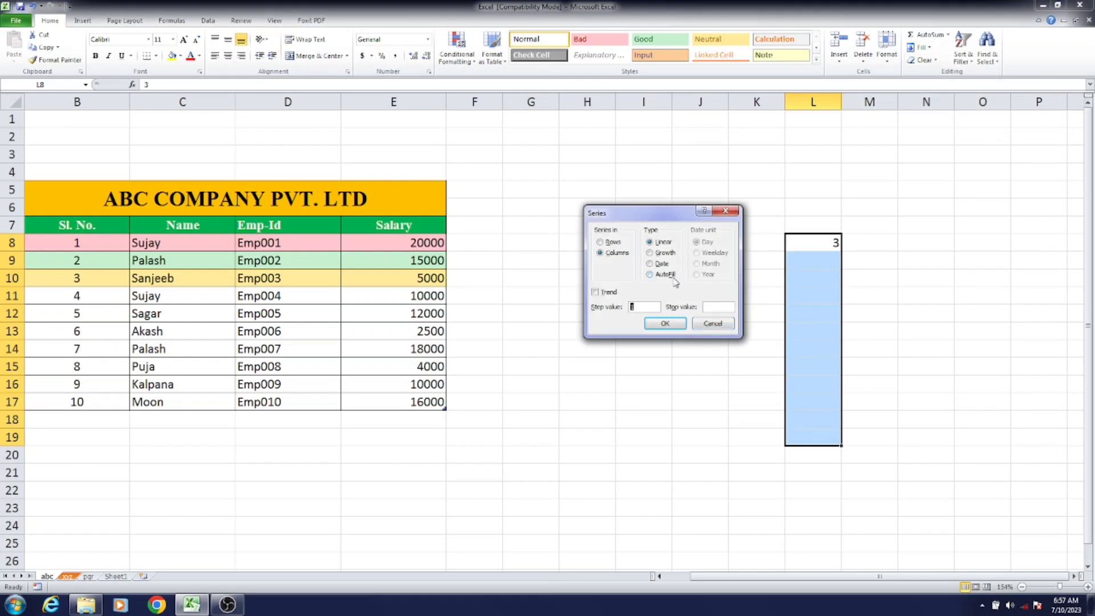
left_click(662, 253)
left_click(719, 306)
type("500")
left_click(672, 324)
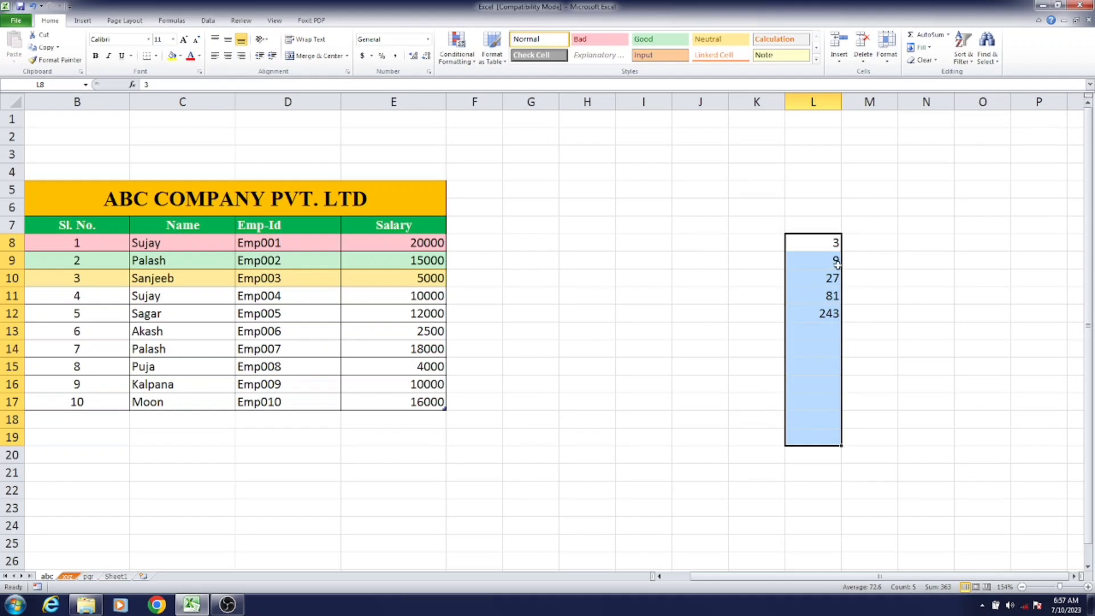
- Clear the series values in L9:L12 and open the Series fill settings
left_click_drag(836, 262, 838, 313)
key("Delete")
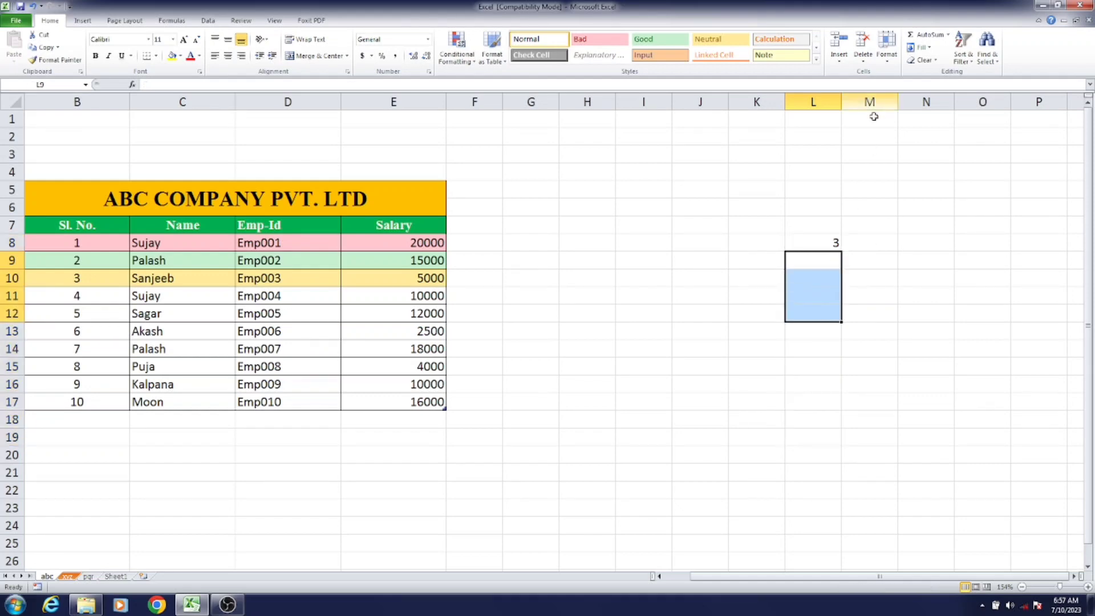
left_click(920, 48)
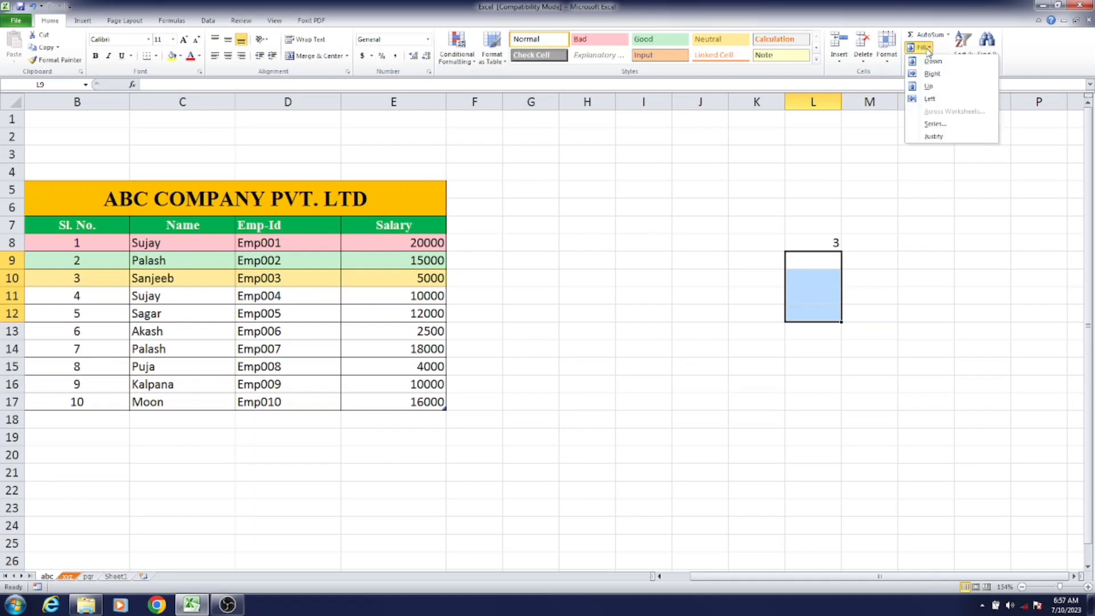
left_click(941, 122)
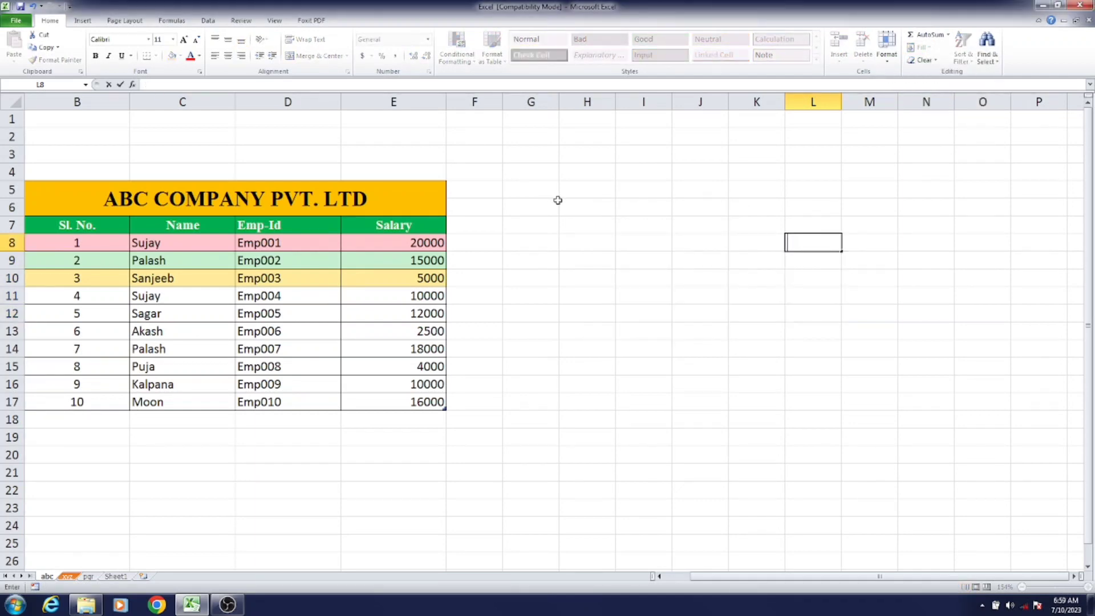
- Enter the date 7/10/2023 in cell K8 and widen column K slightly
left_click(764, 240)
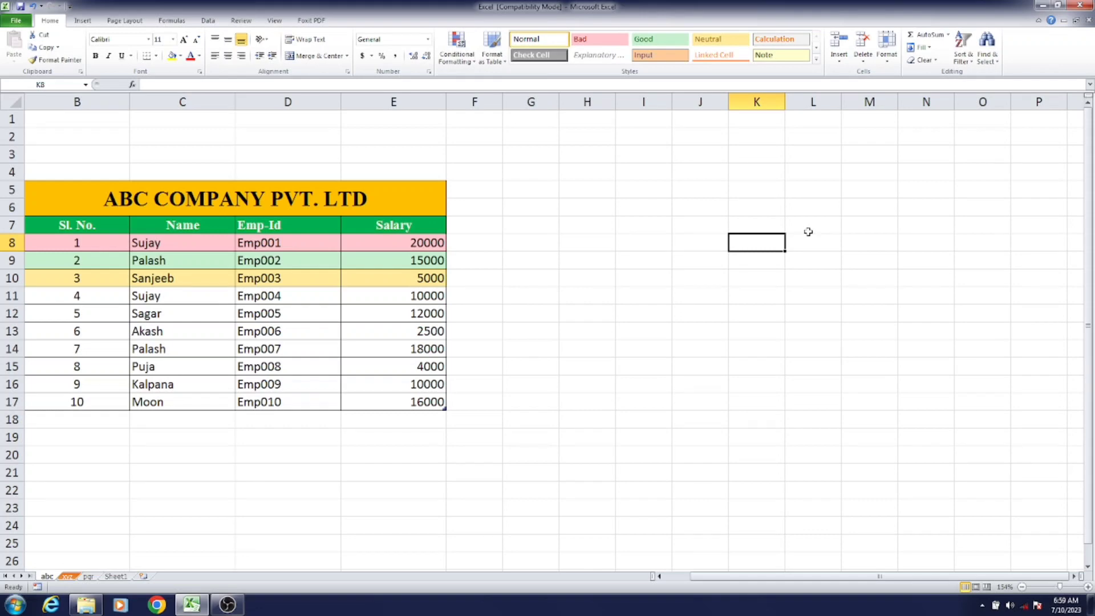
type("7")
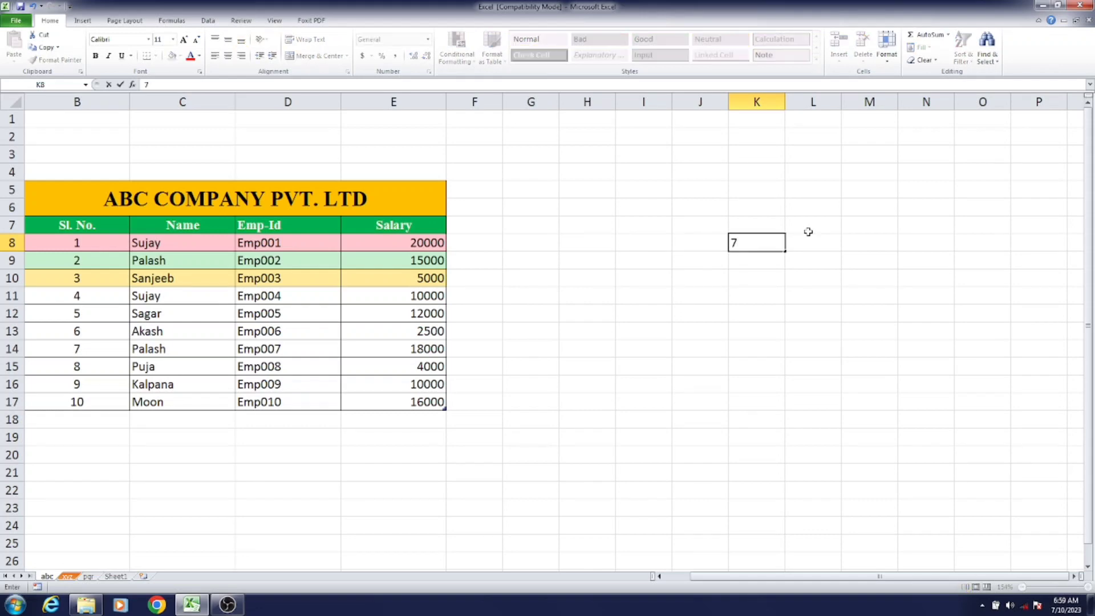
type("/10/2023")
left_click(757, 292)
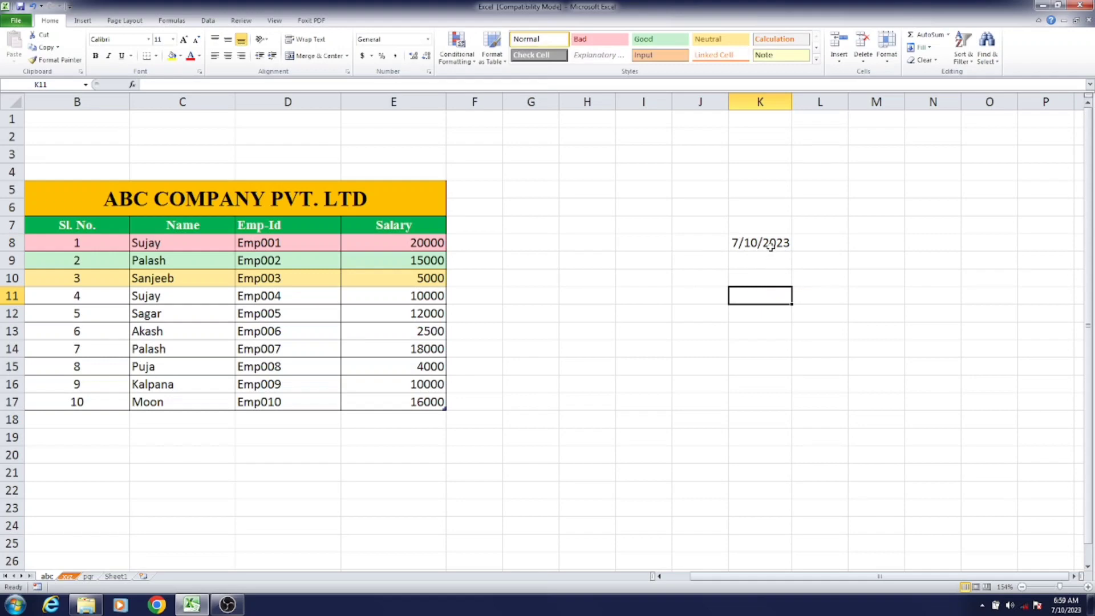
left_click_drag(794, 100, 799, 100)
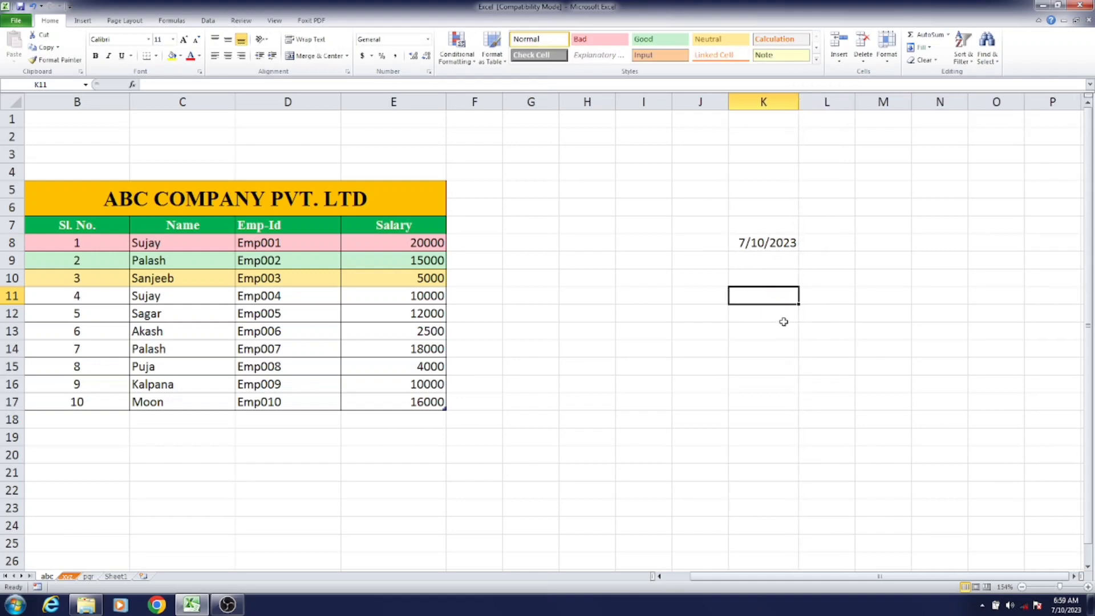
- Fill K8:K18 with a column date series from 7/10/2023, using date unit Day and step value 1
left_click(778, 242)
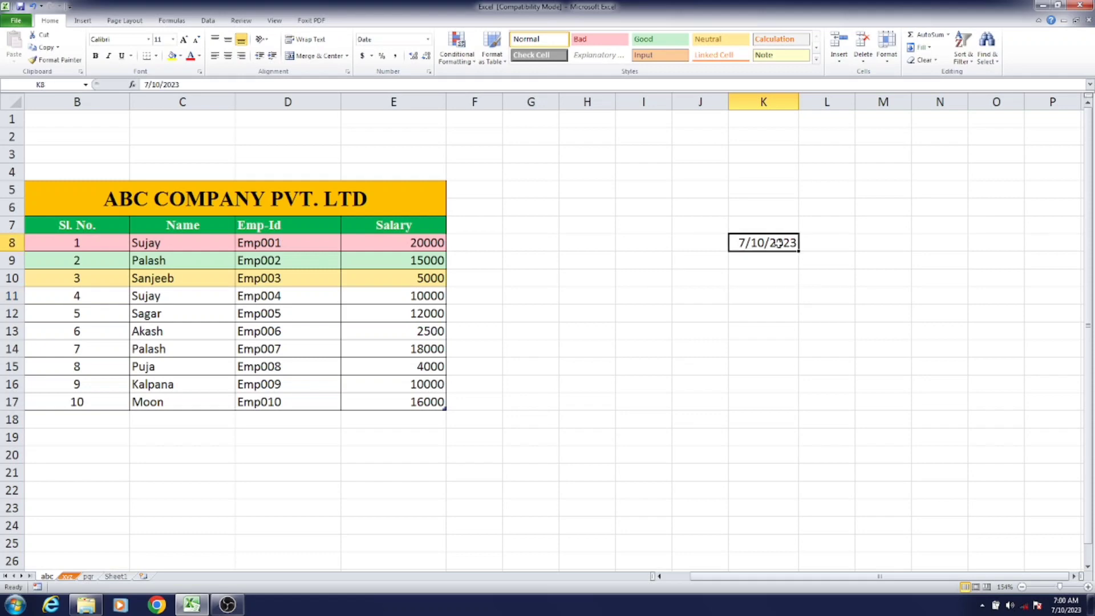
left_click_drag(779, 243, 782, 412)
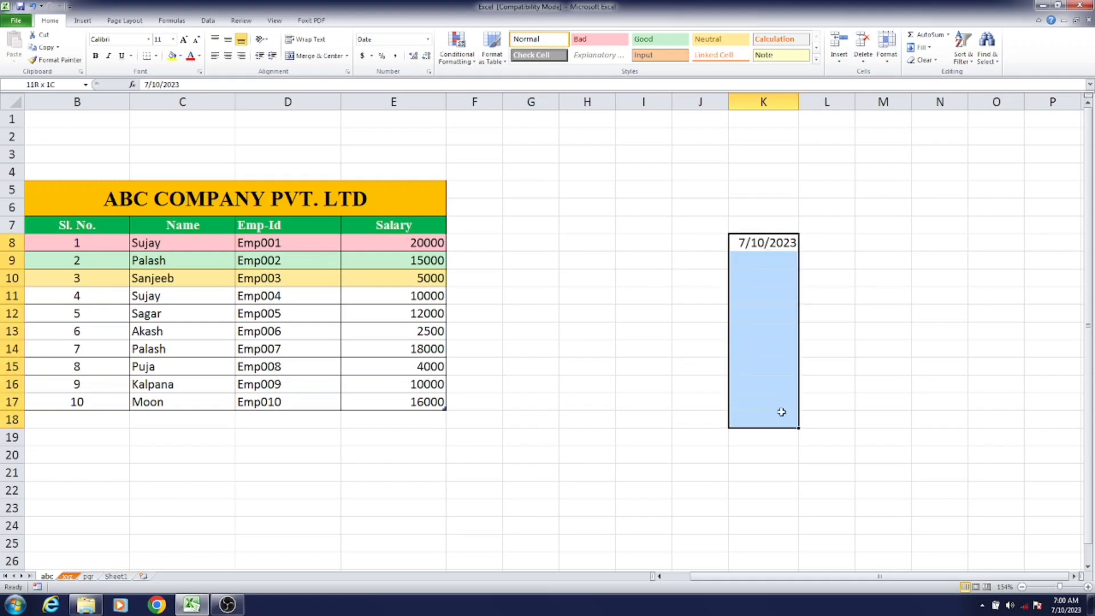
left_click(929, 50)
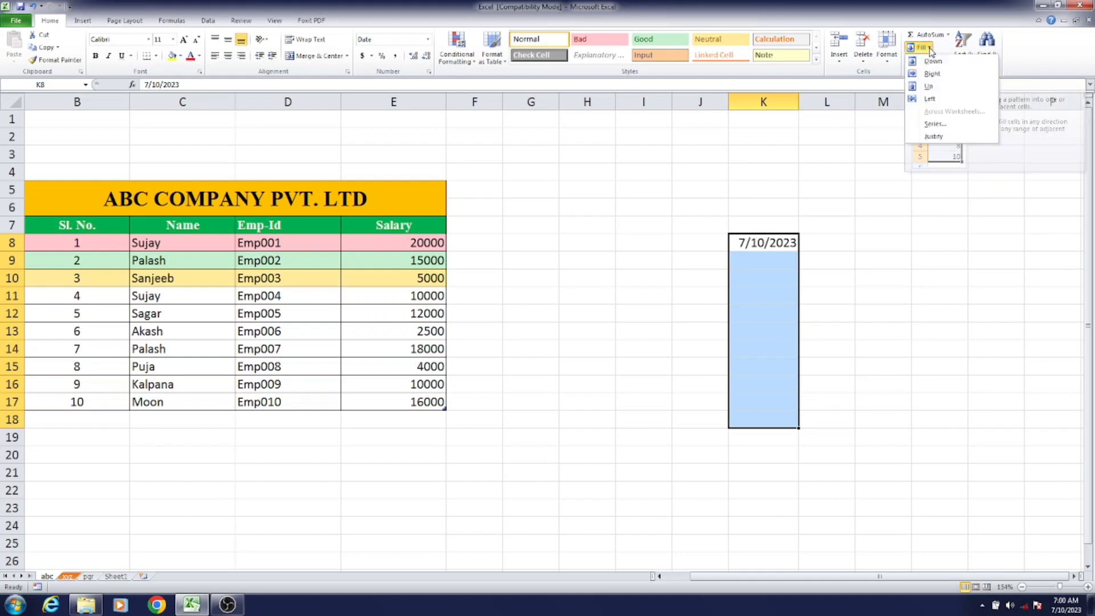
left_click(942, 126)
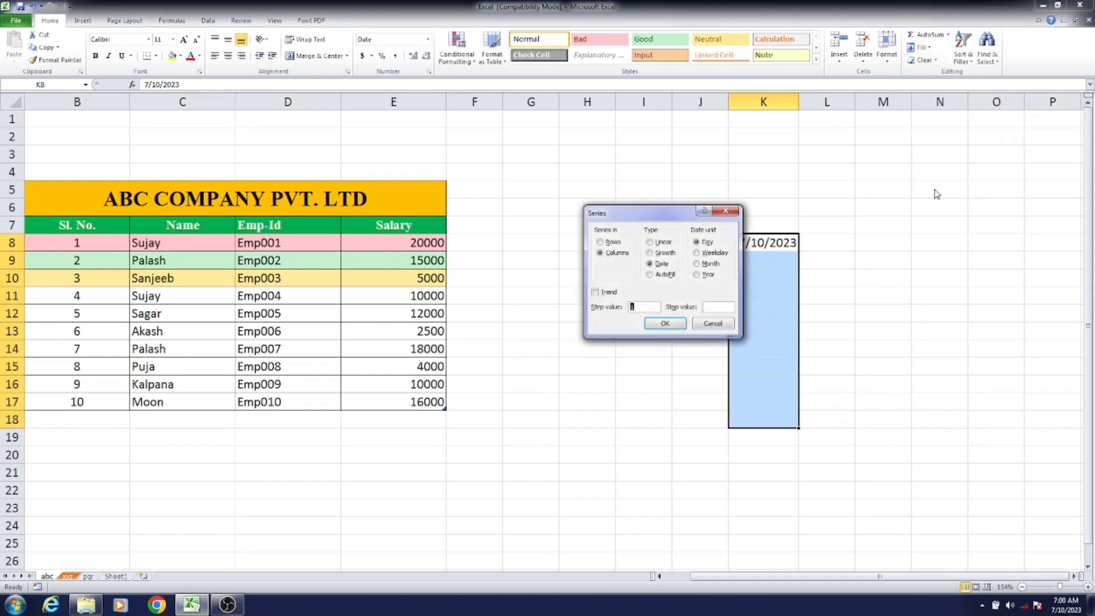
left_click(665, 324)
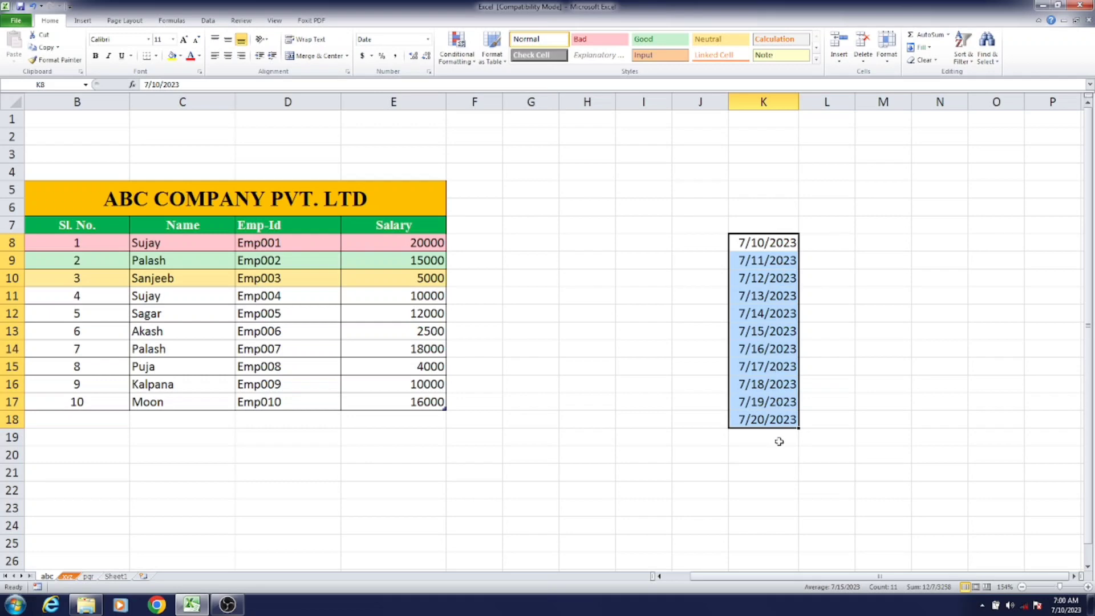
- Clear K9:K19 and fill K8:K24 with a column date series using date unit Weekday and step value 1
left_click_drag(768, 260, 770, 431)
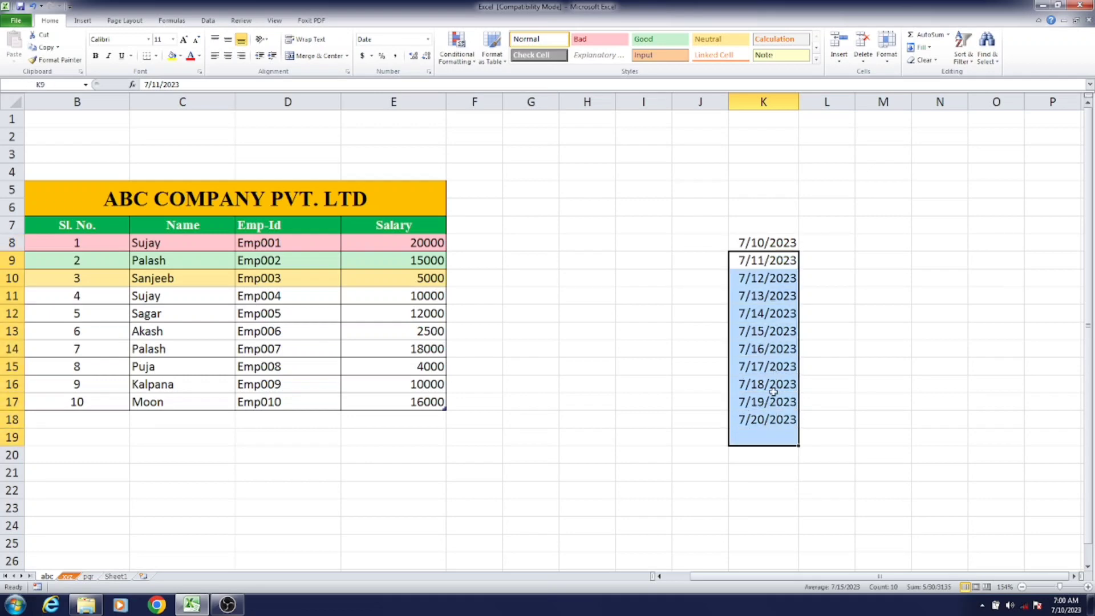
key("Delete")
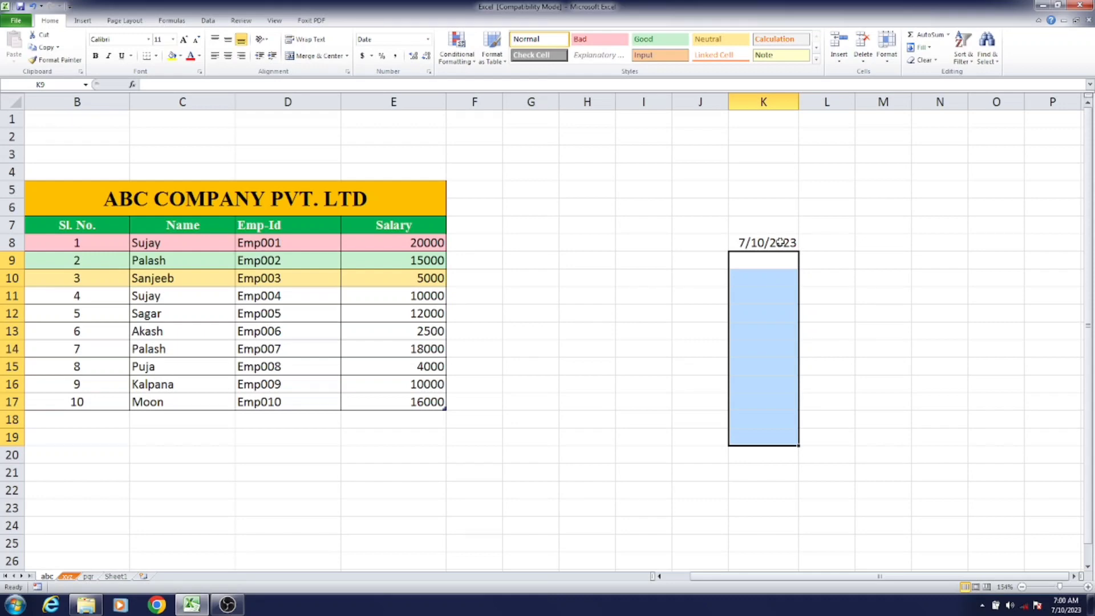
left_click_drag(780, 242, 782, 529)
left_click(921, 48)
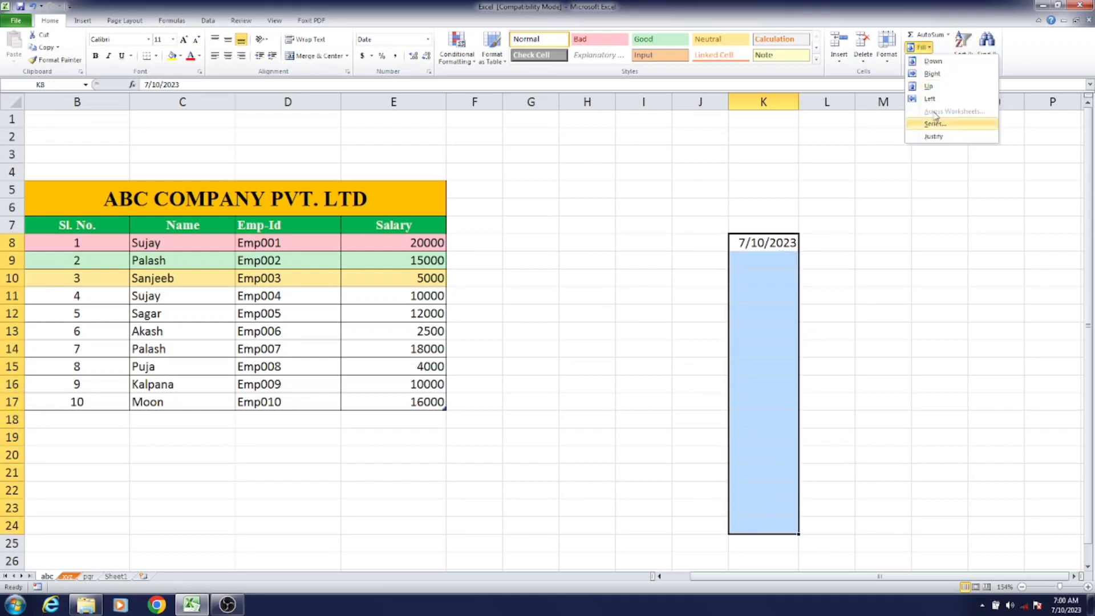
left_click(937, 132)
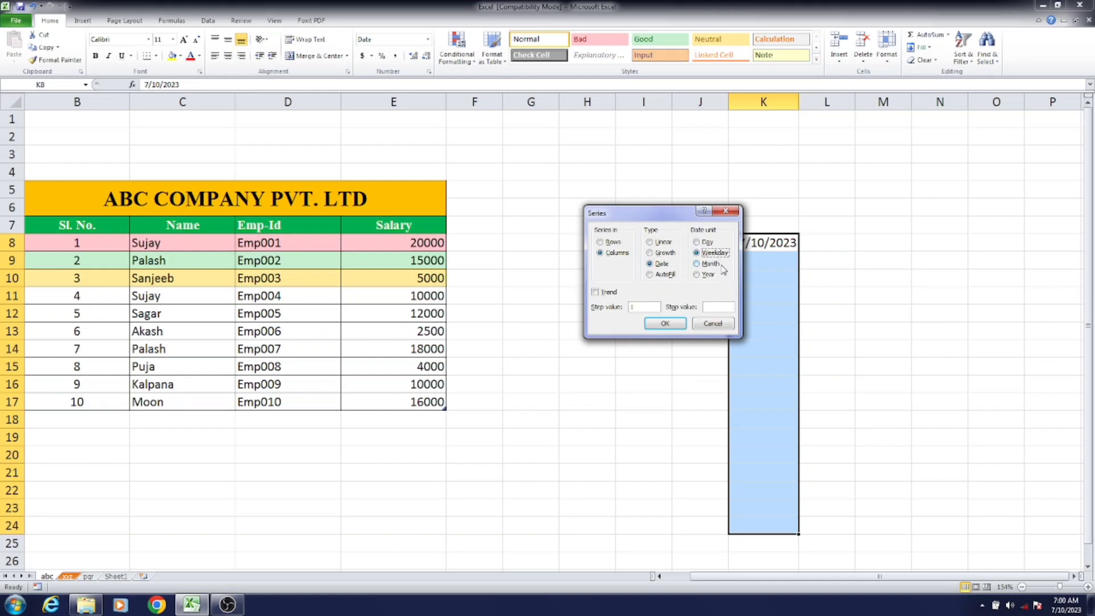
left_click(665, 323)
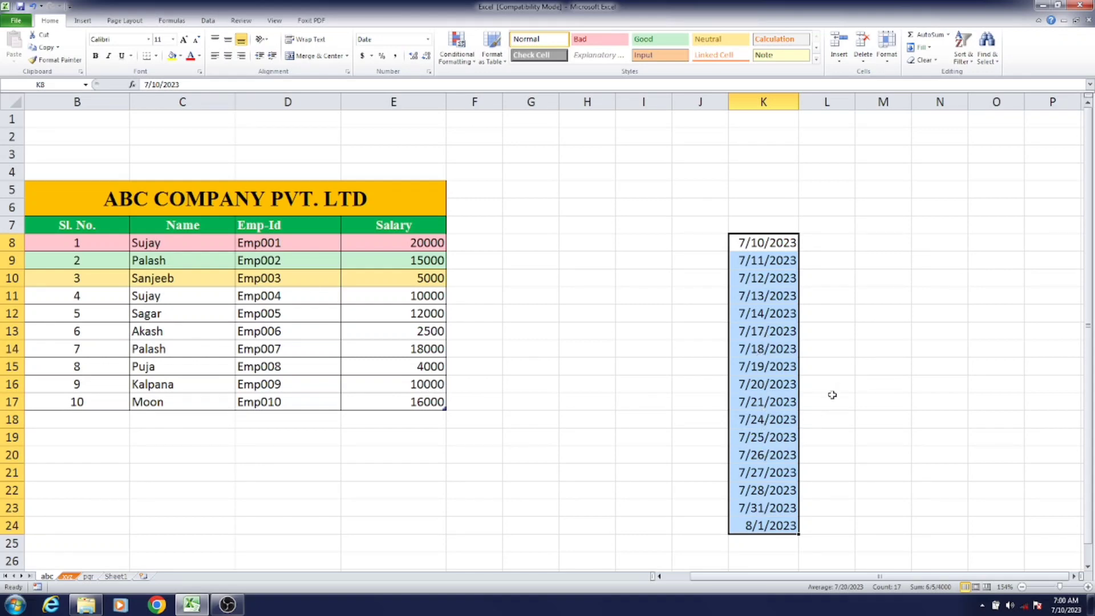
- Clear K9:K24 and fill K8:K22 with a column date series using date unit Month and step value 1
left_click(822, 313)
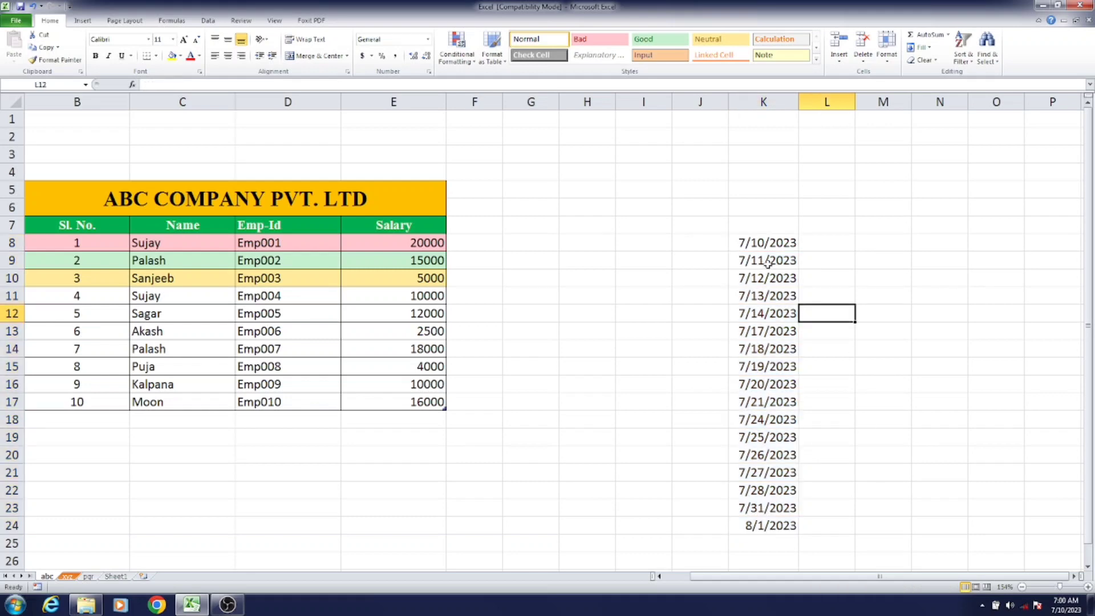
left_click_drag(767, 261, 766, 525)
key("Delete")
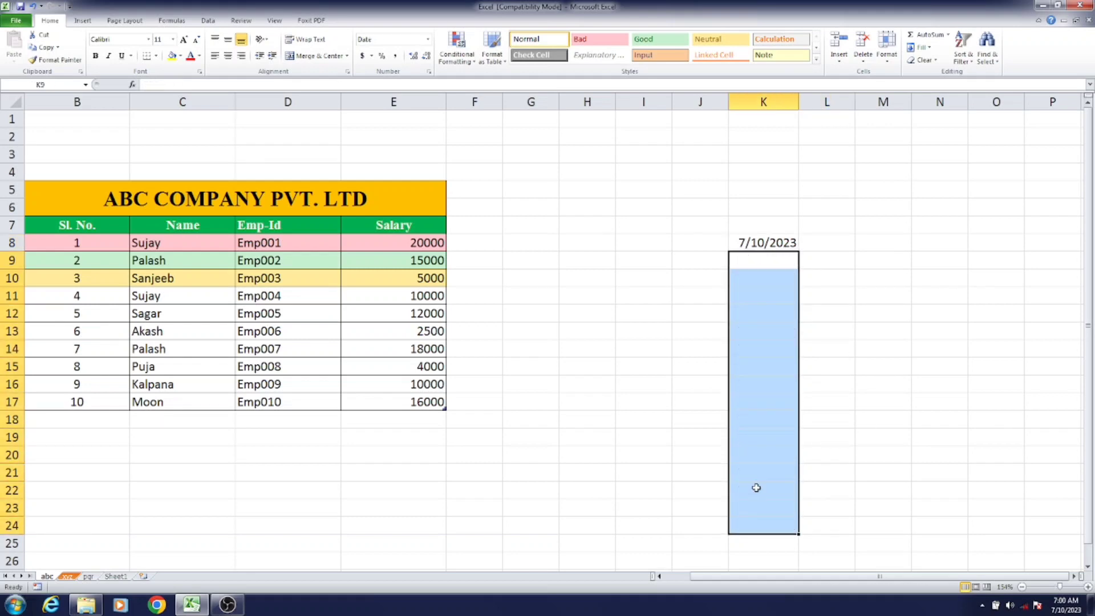
left_click_drag(786, 238, 764, 490)
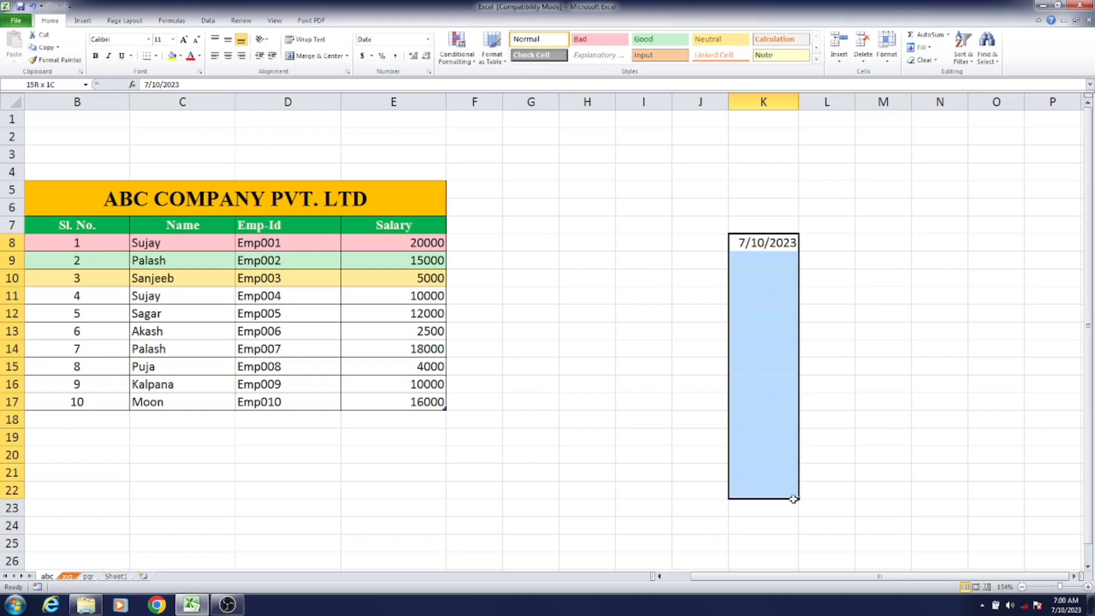
left_click(924, 48)
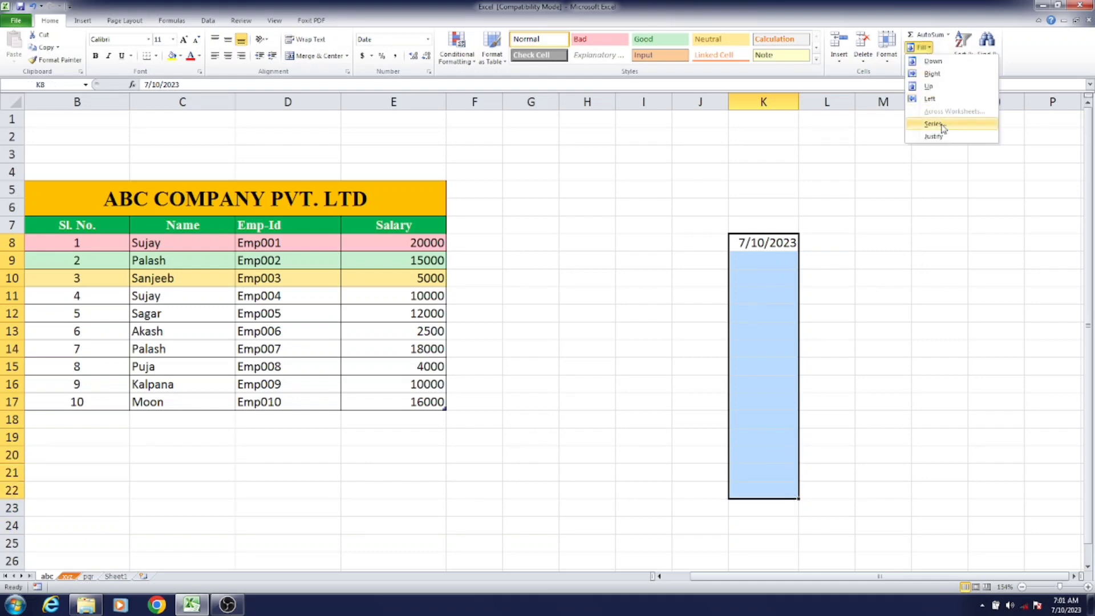
left_click(930, 125)
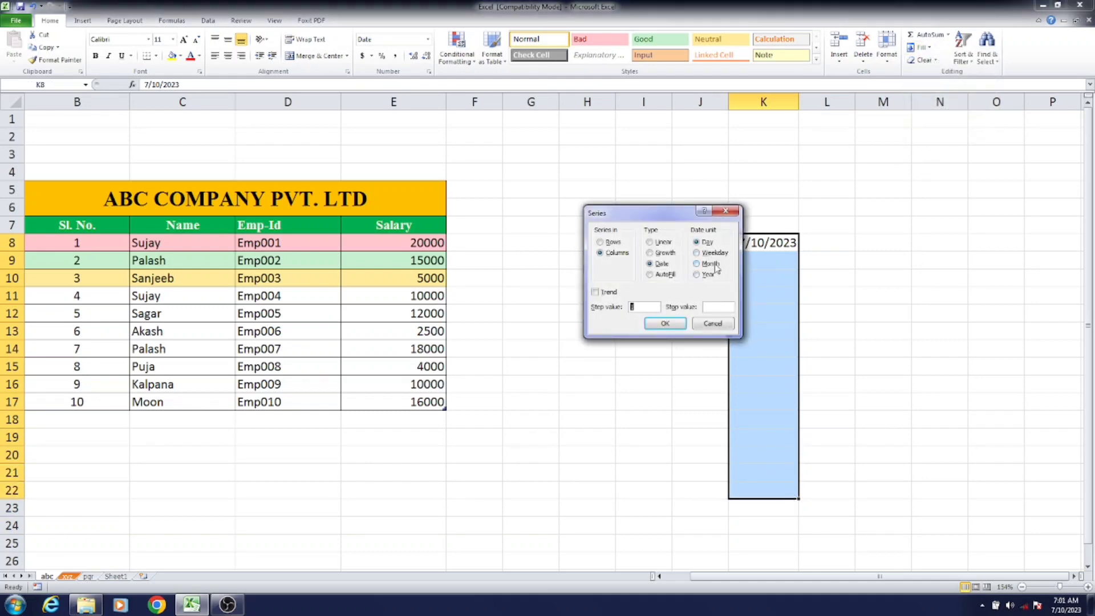
left_click(674, 323)
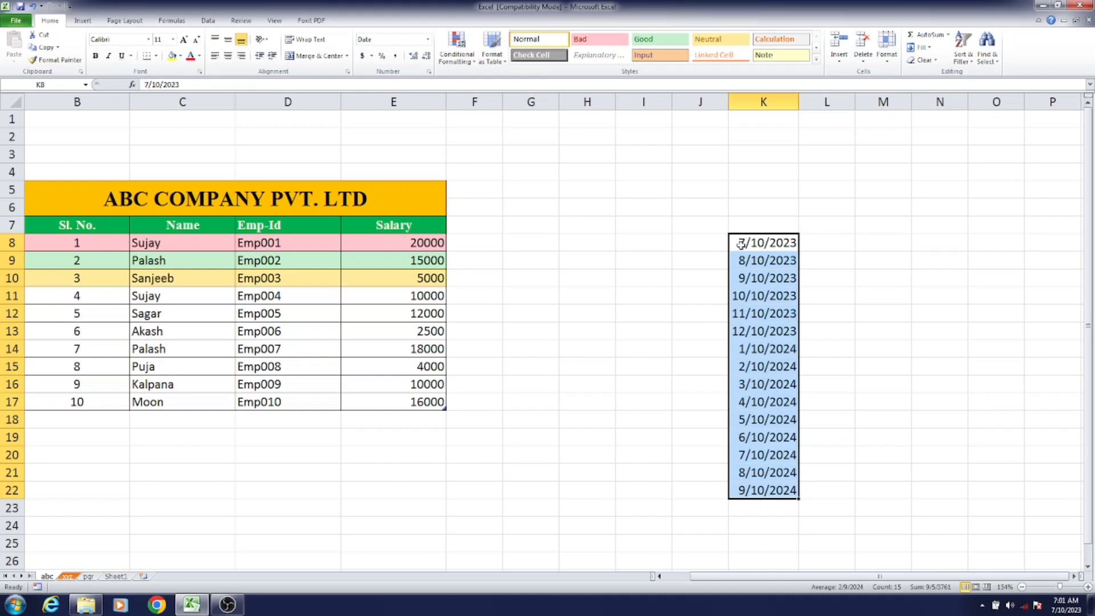
- Clear the monthly series in K9:K22 and delete the start date in K8
left_click_drag(758, 263, 763, 490)
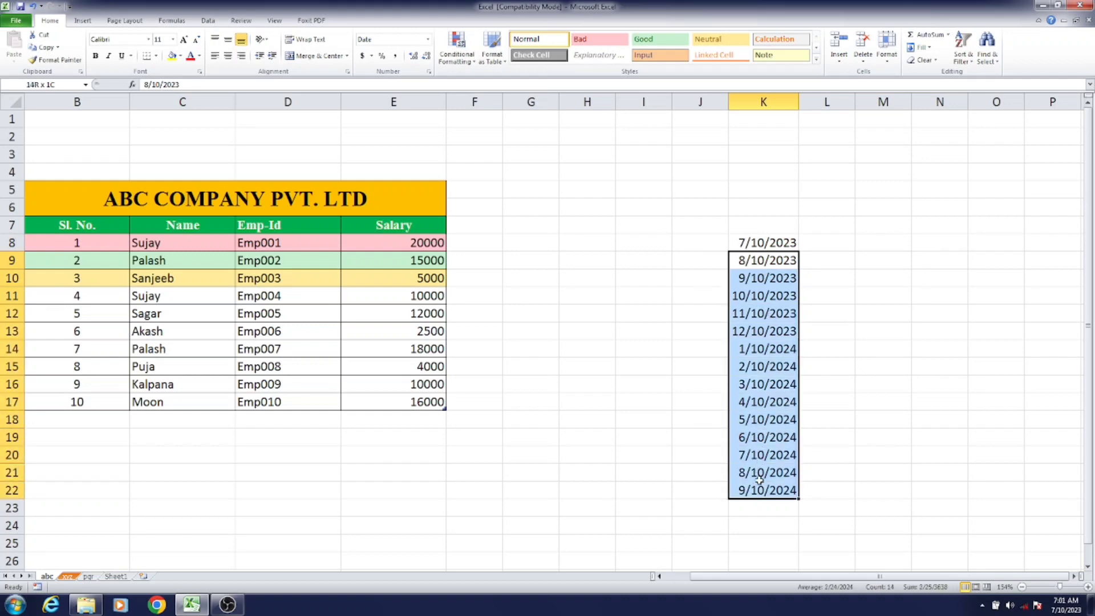
key("Delete")
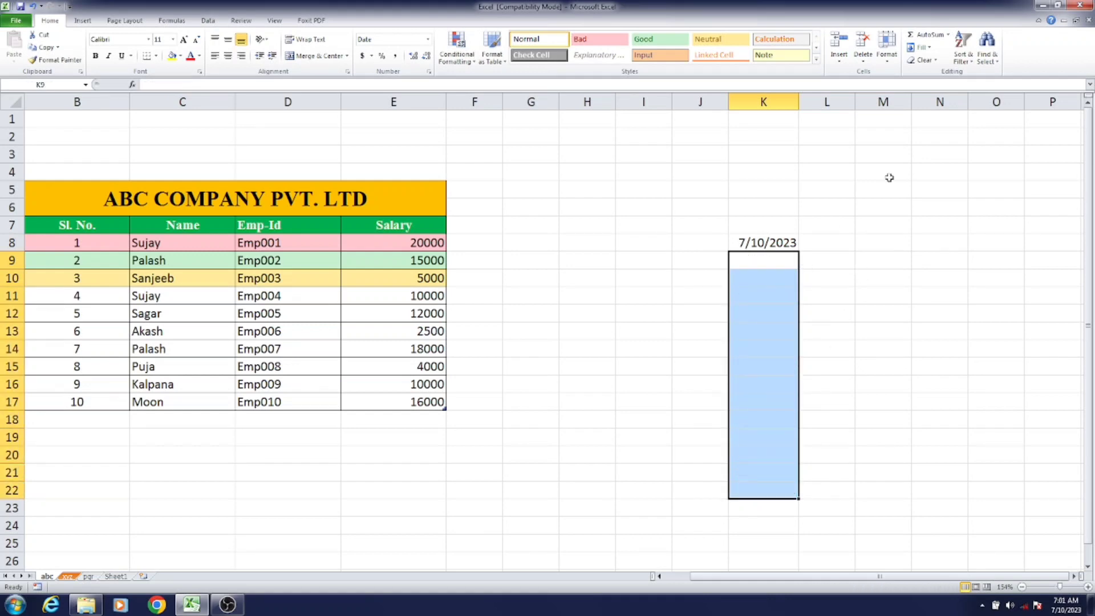
left_click(922, 48)
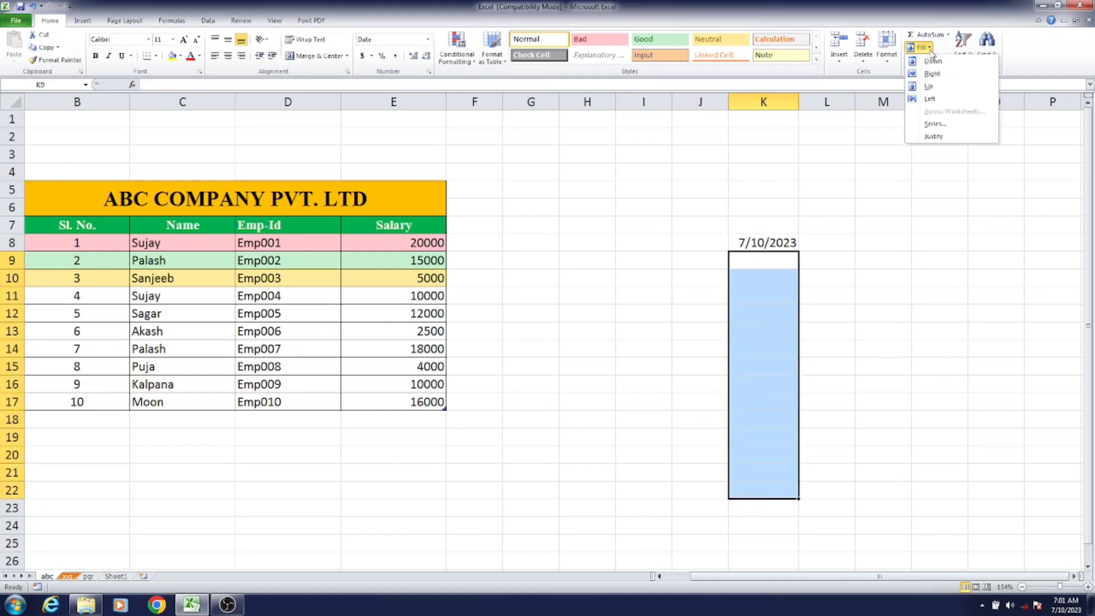
left_click(938, 122)
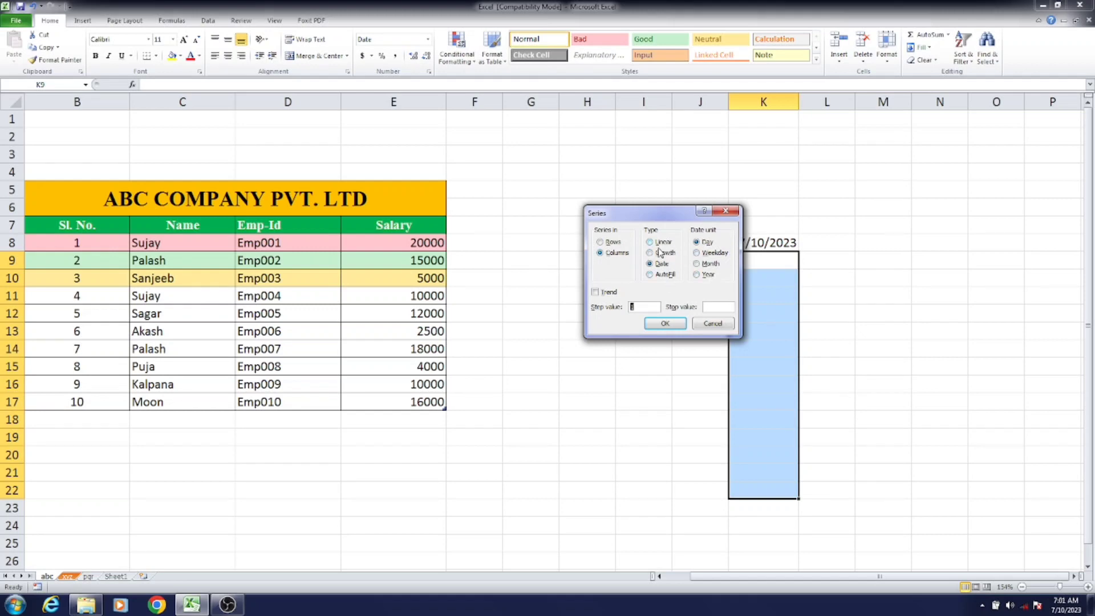
left_click(713, 323)
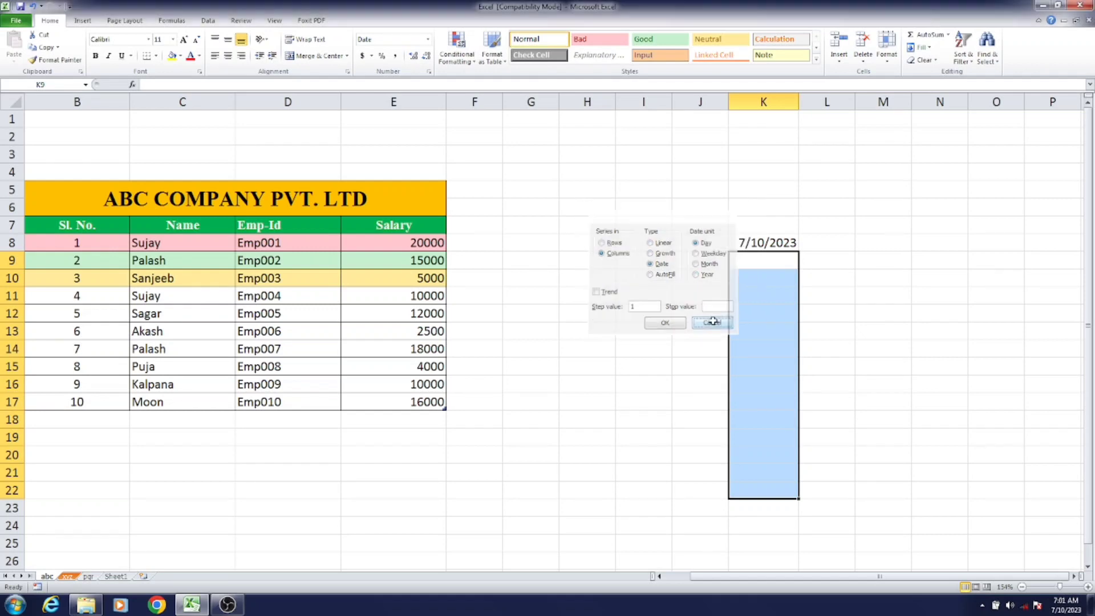
left_click(791, 240)
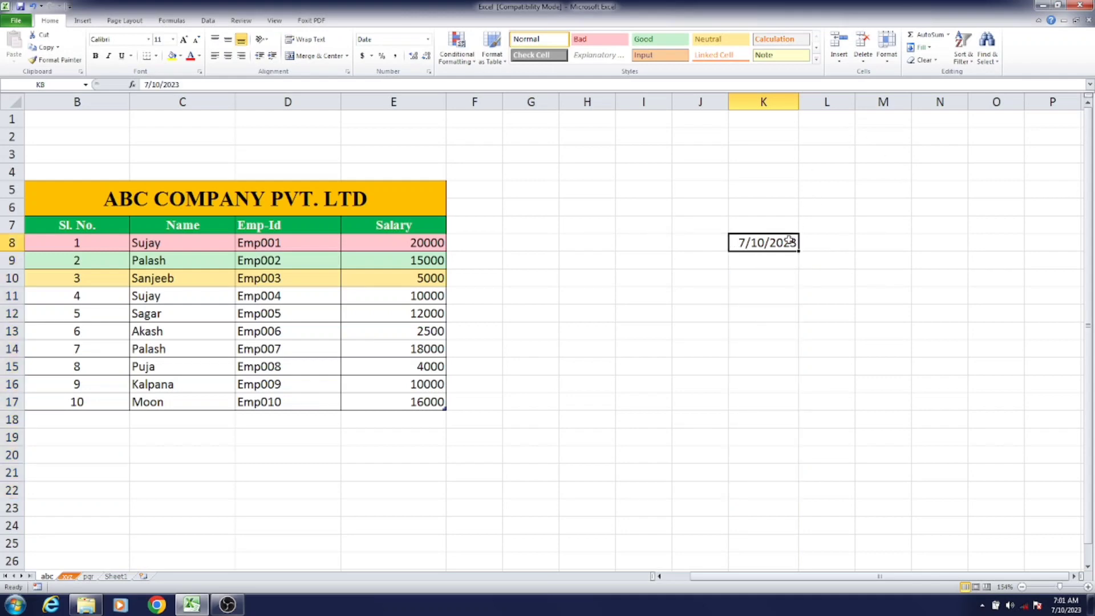
key("Delete")
- Enter "west bengal kolkata" in K8 and split it downward with Fill Justify, allowing text to extend below the selected range
left_click(920, 48)
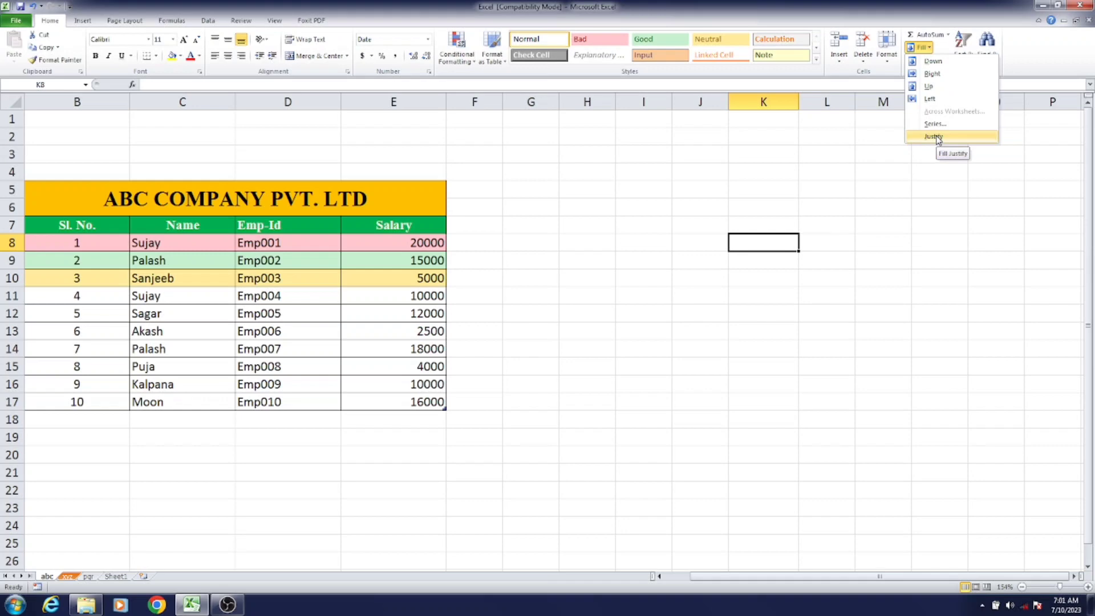
left_click(773, 261)
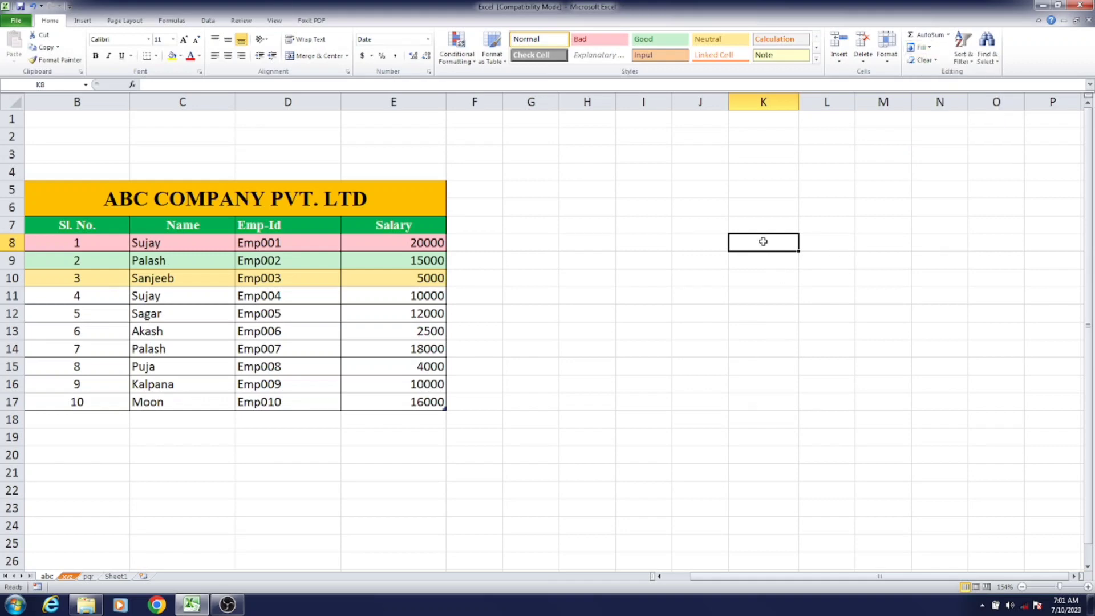
type("west")
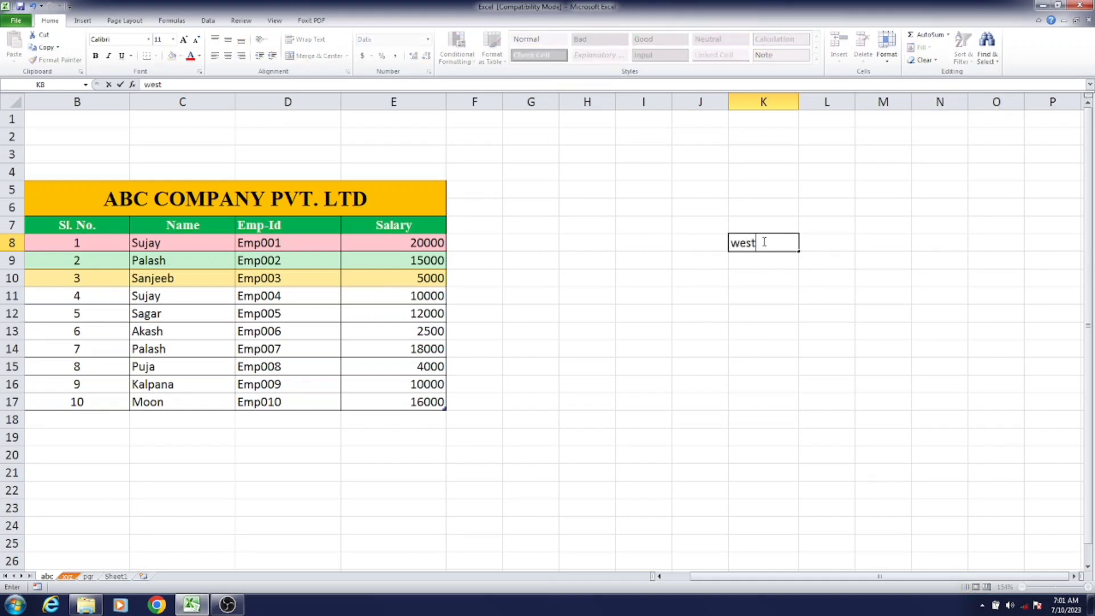
type(" bengal kolkata")
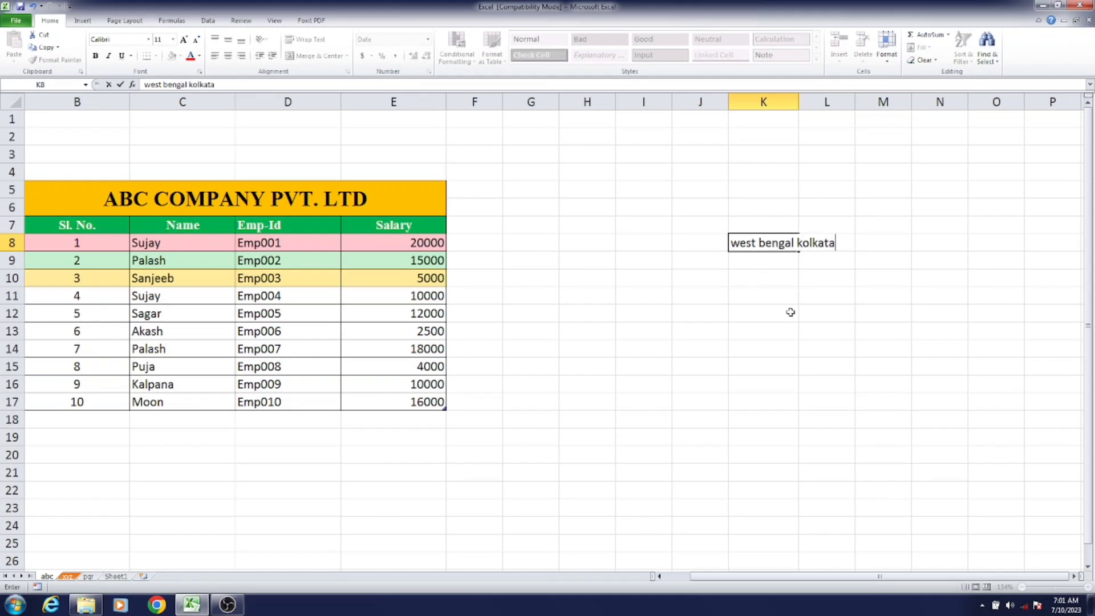
left_click(789, 312)
left_click(754, 243)
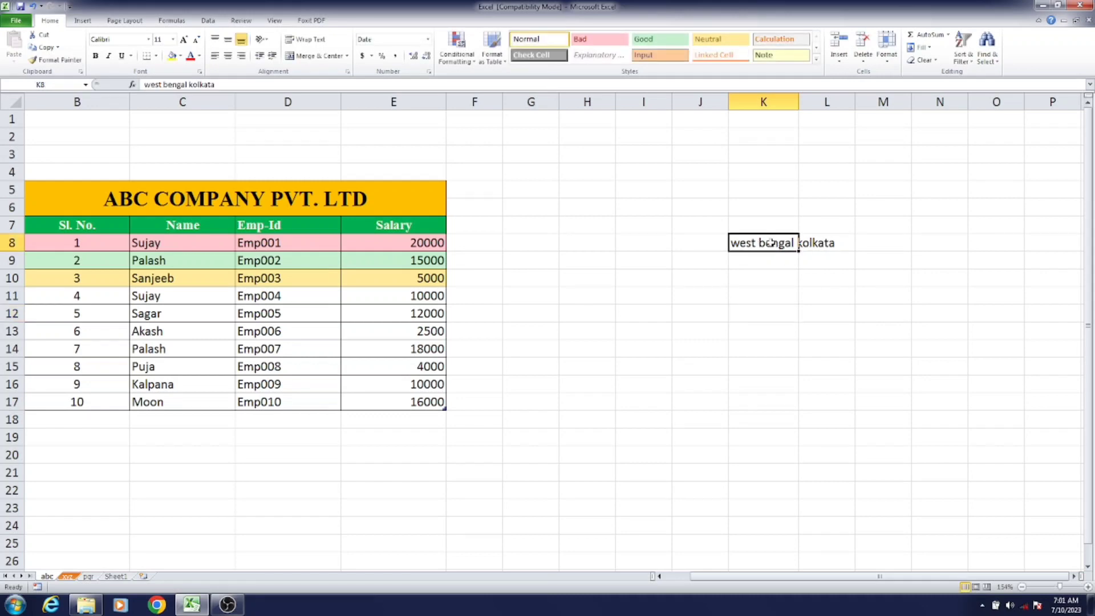
left_click(921, 47)
left_click(935, 137)
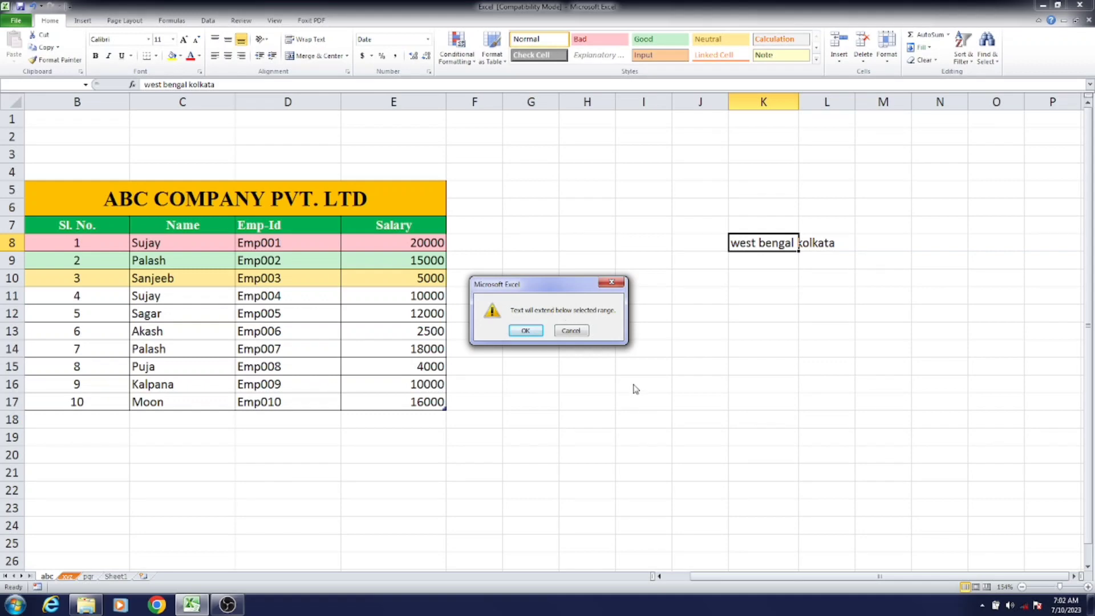
left_click(524, 331)
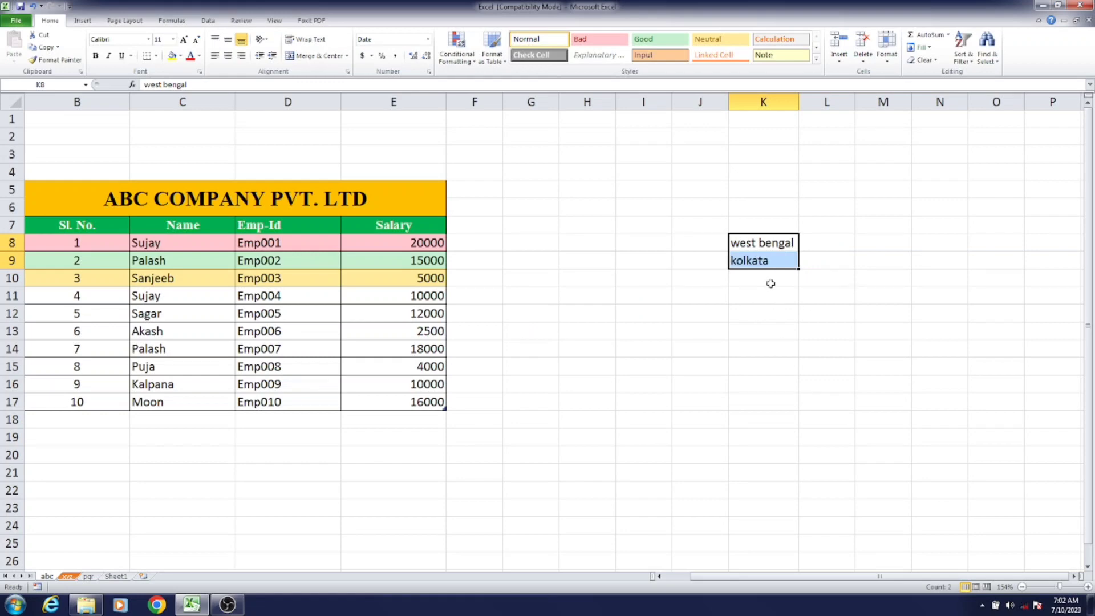
- Clear the justified text from K8:K9
key("Delete")
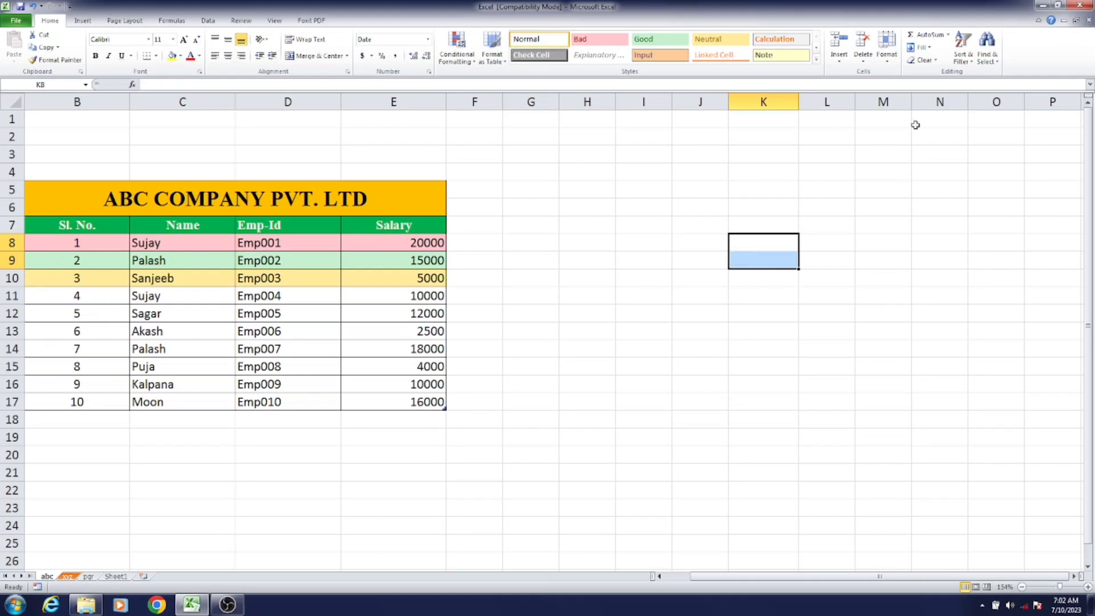
left_click(931, 48)
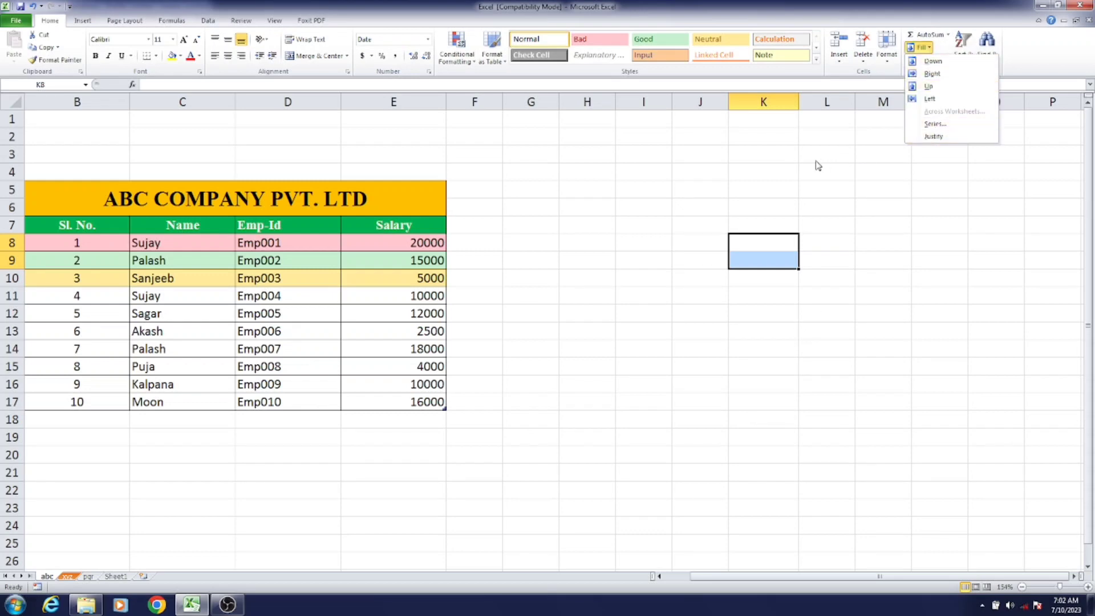
left_click(844, 138)
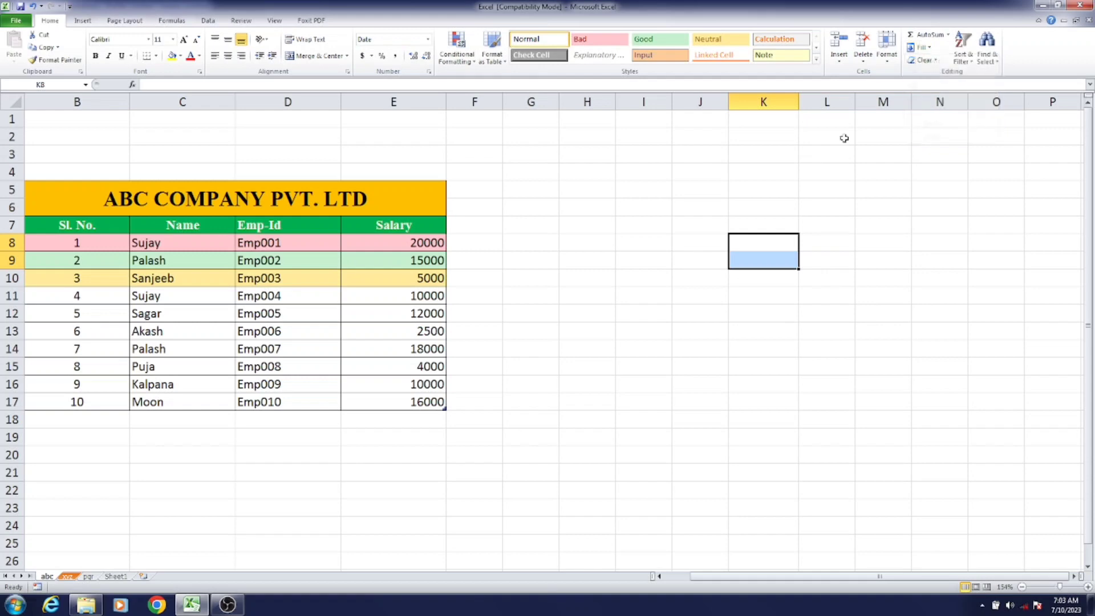
- Clear all contents and formatting from the table in B5:E17 on Sheet1, and undo the clearing
left_click(931, 61)
left_click(117, 577)
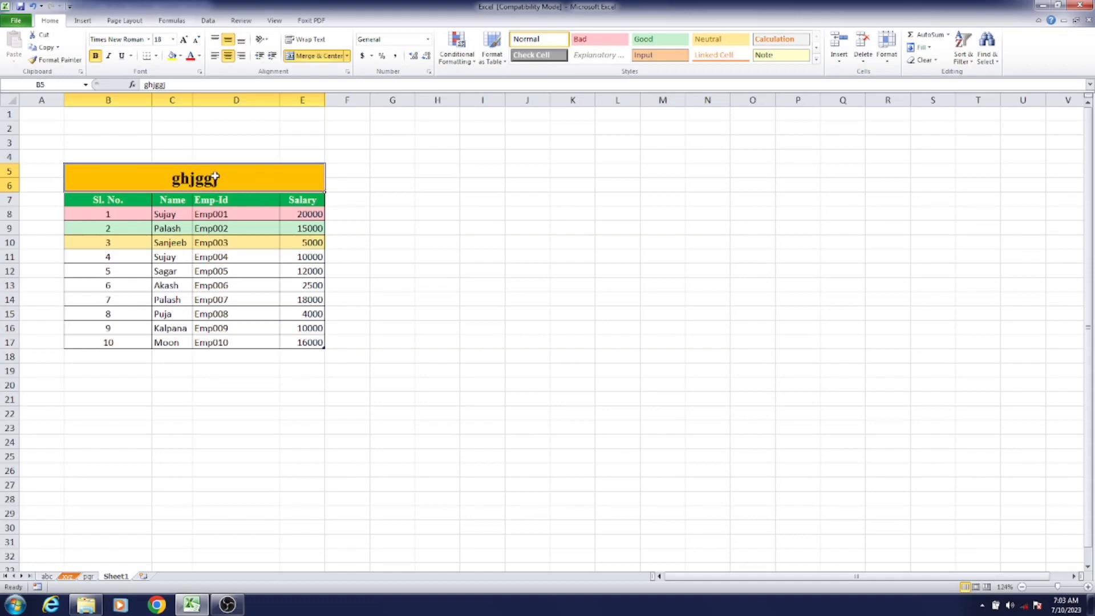
left_click_drag(215, 177, 302, 344)
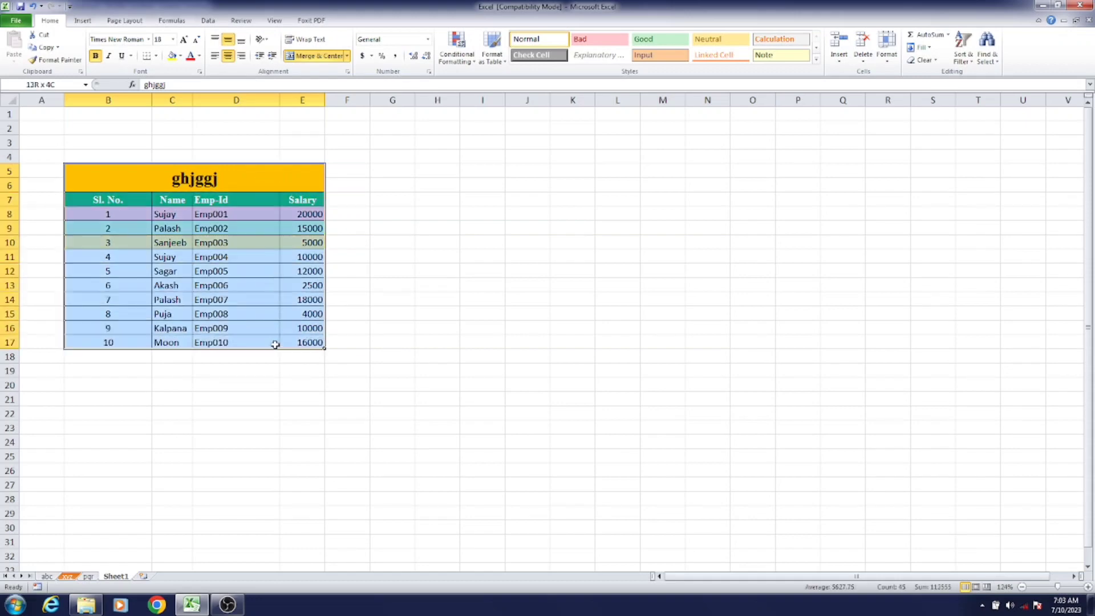
left_click(928, 61)
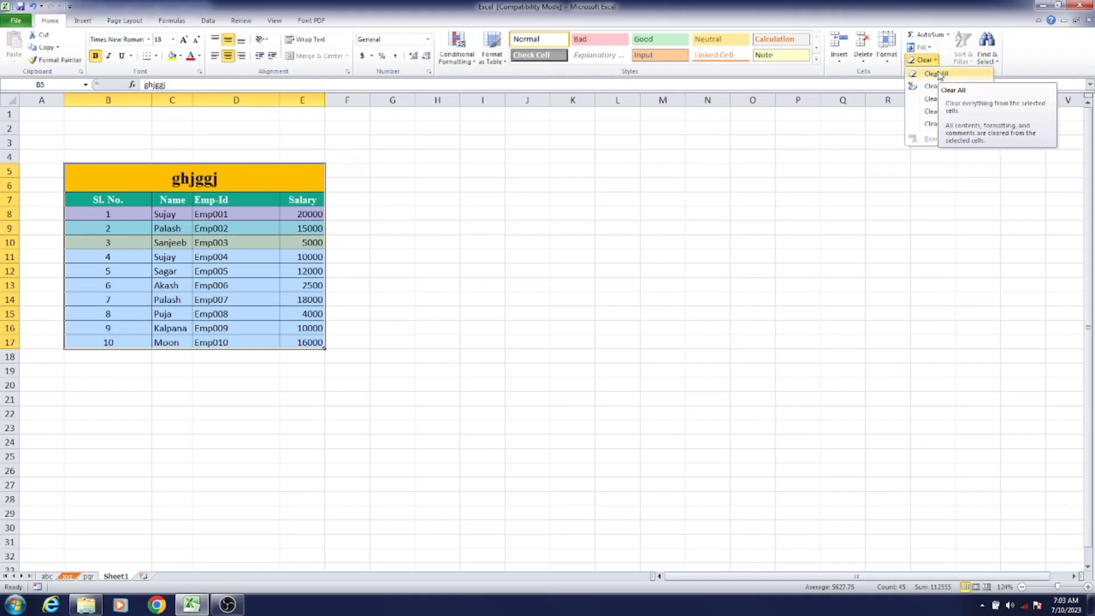
left_click(938, 75)
left_click(682, 285)
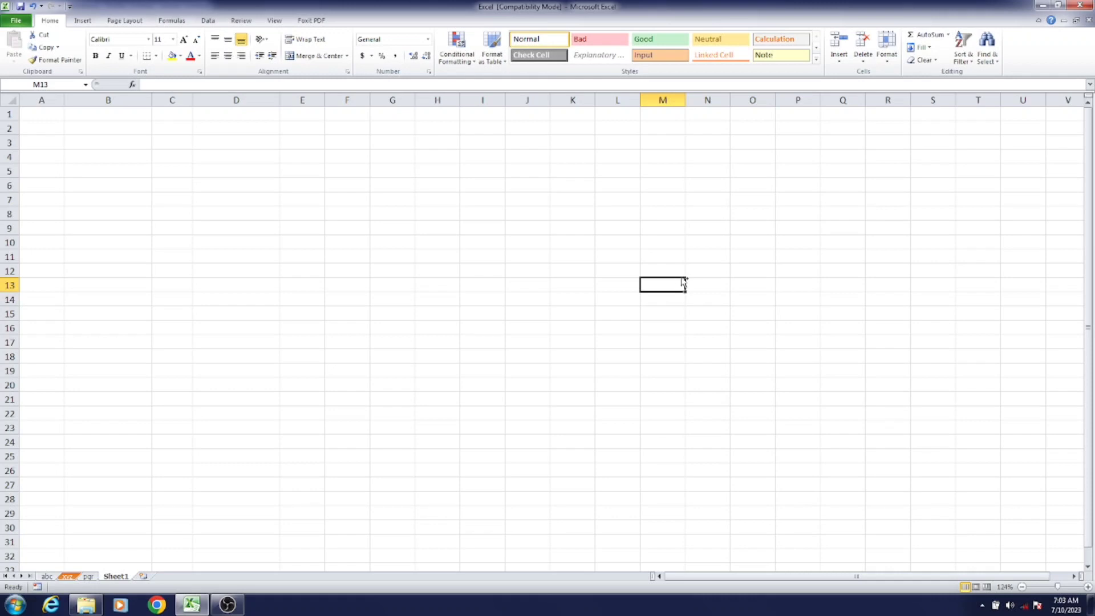
key("ctrl+z")
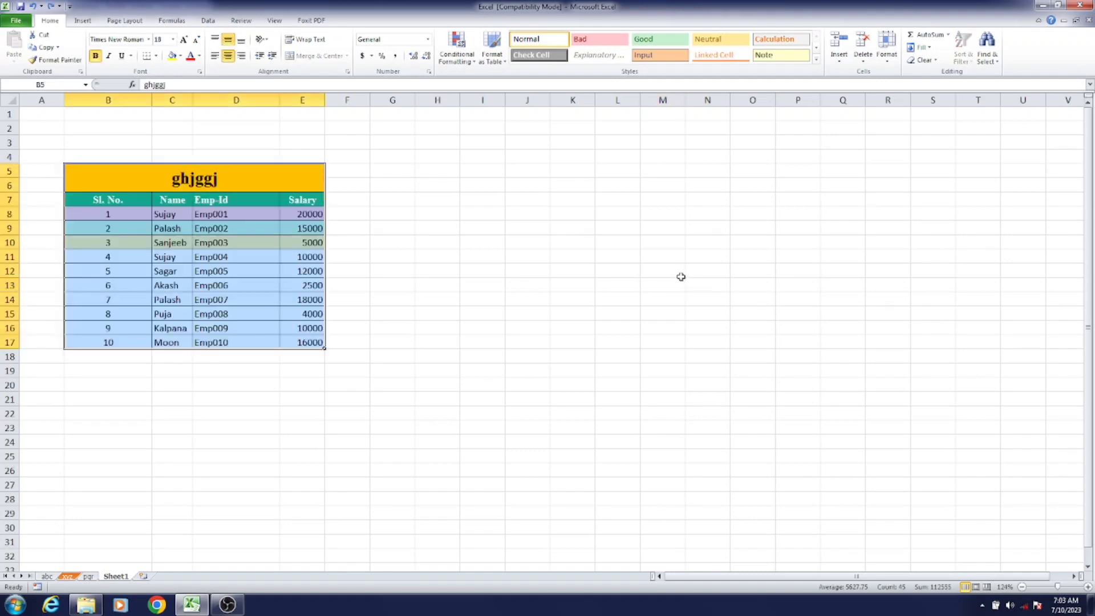
- Clear only the formats from the table in B5:E17 on Sheet1, and undo the change
left_click(931, 61)
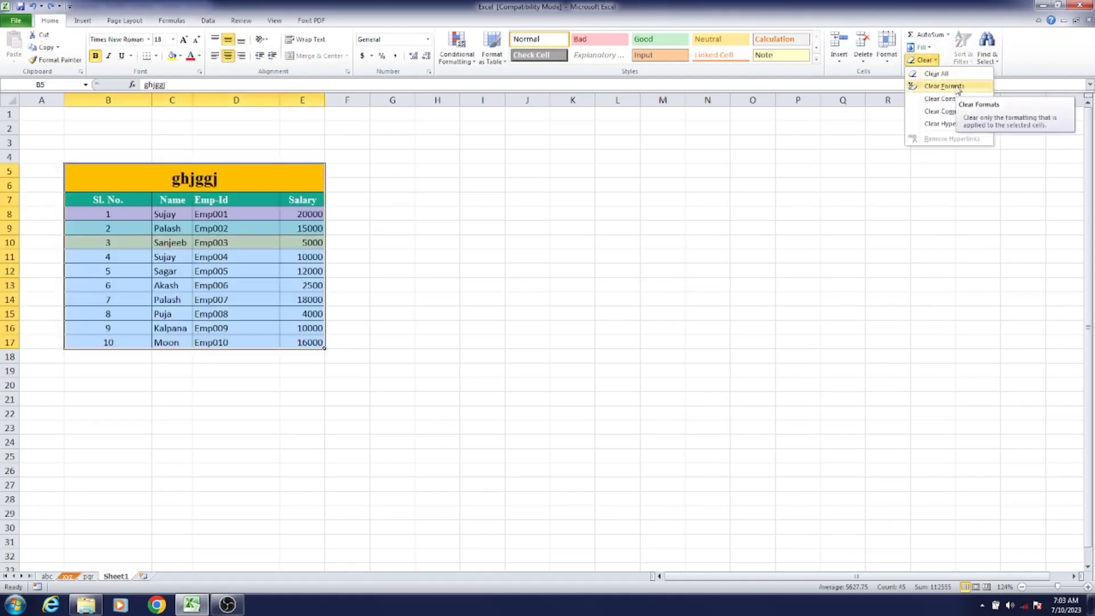
left_click(958, 89)
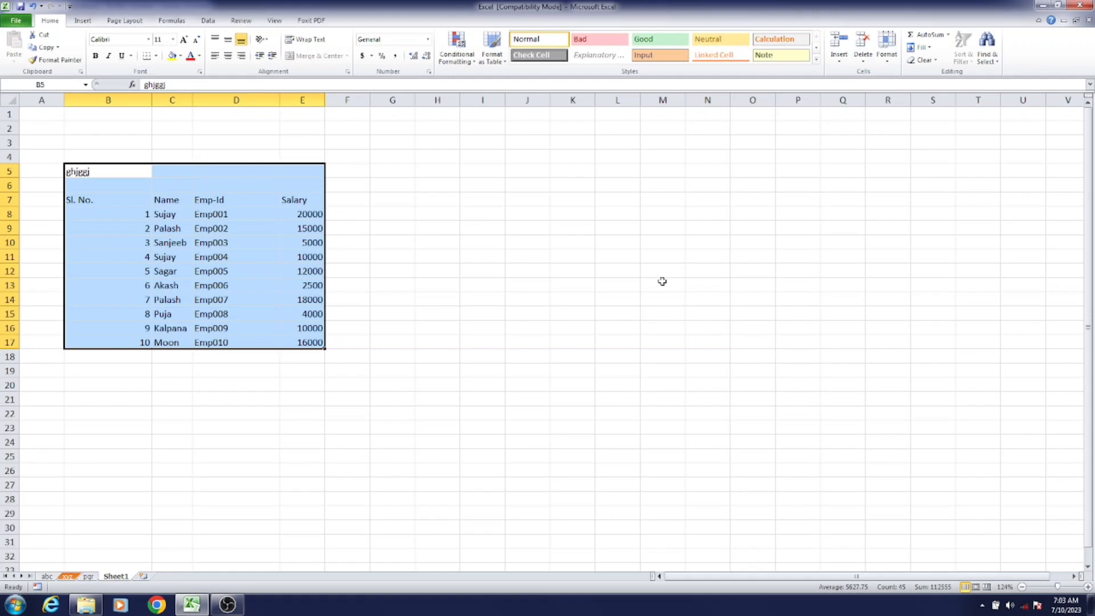
key("ctrl+z")
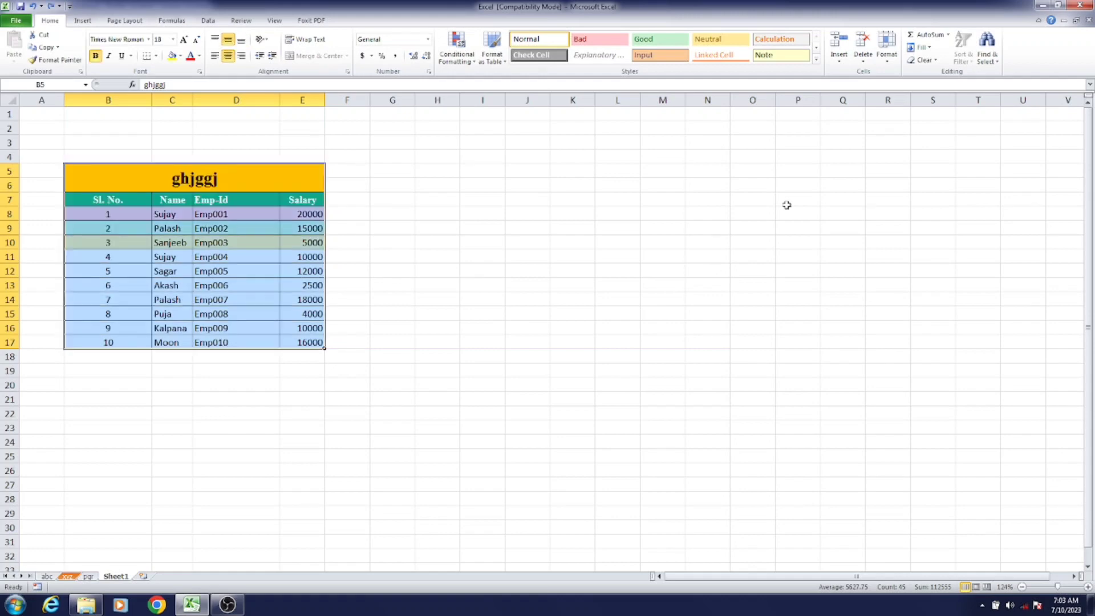
- Clear only the contents of the table in B5:E17 on Sheet1, and undo the change
left_click(922, 60)
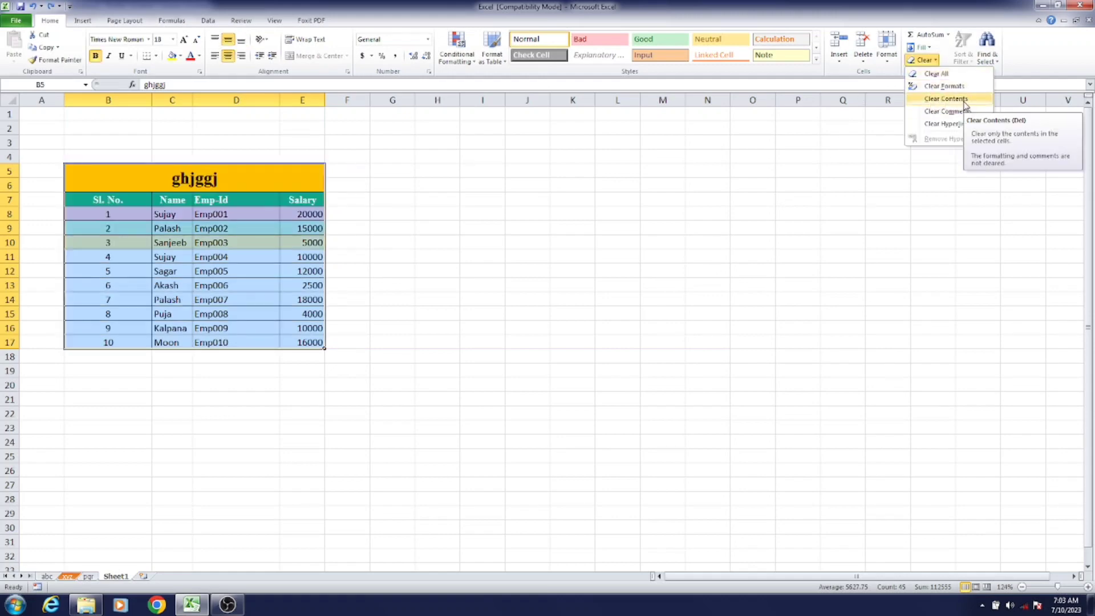
left_click(946, 99)
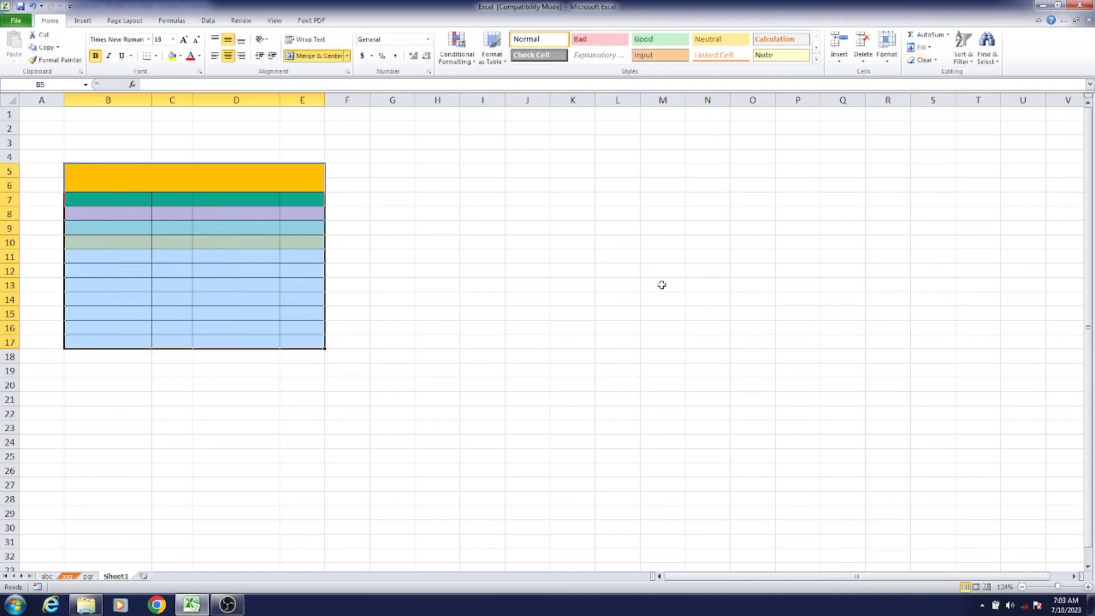
key("ctrl+z")
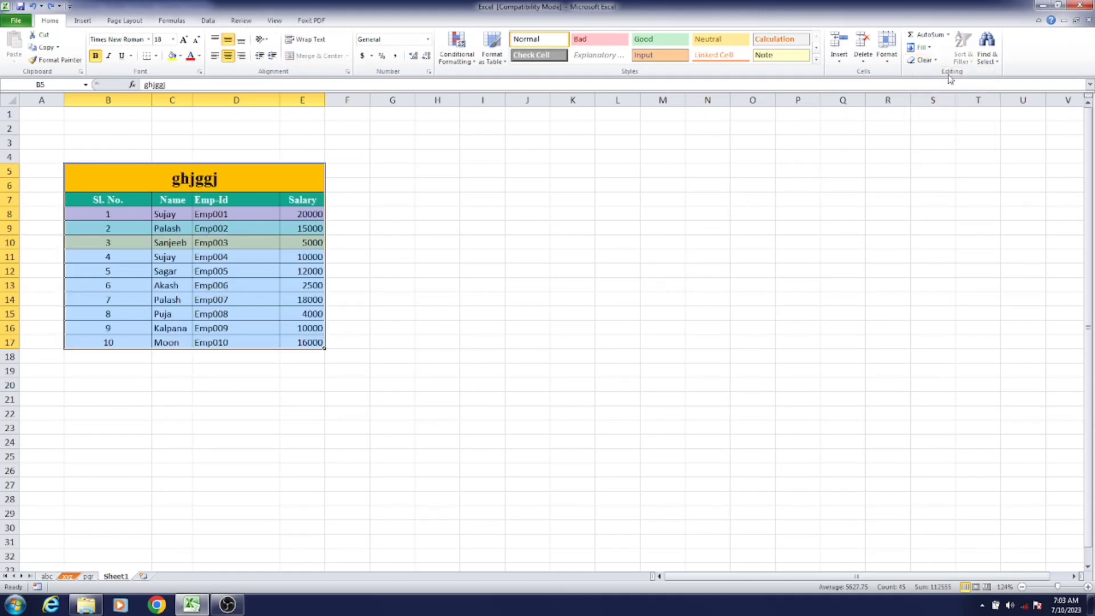
left_click(932, 59)
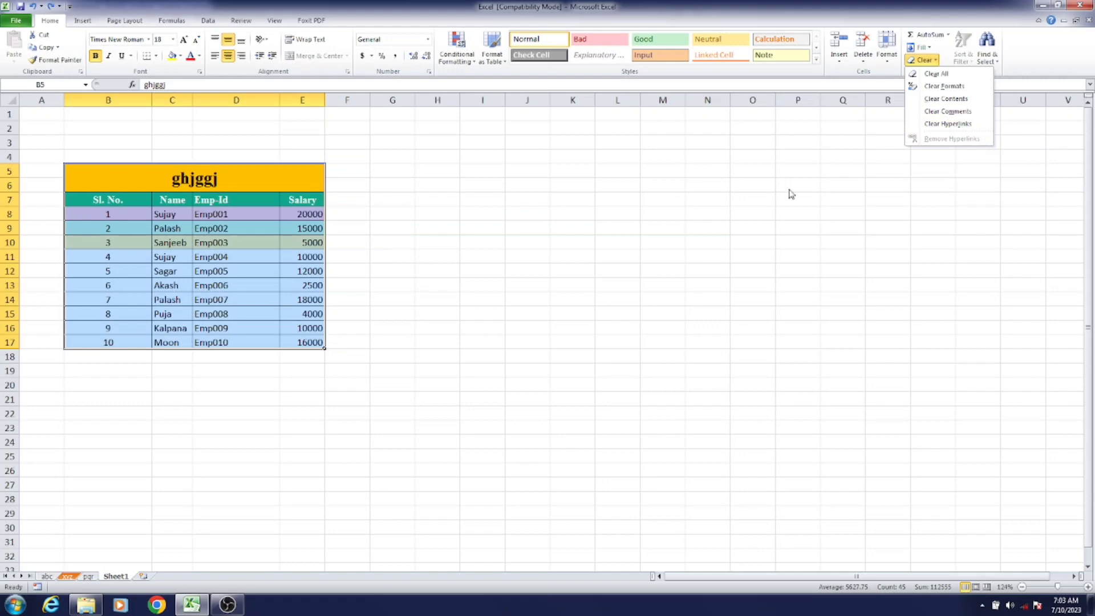
left_click(650, 235)
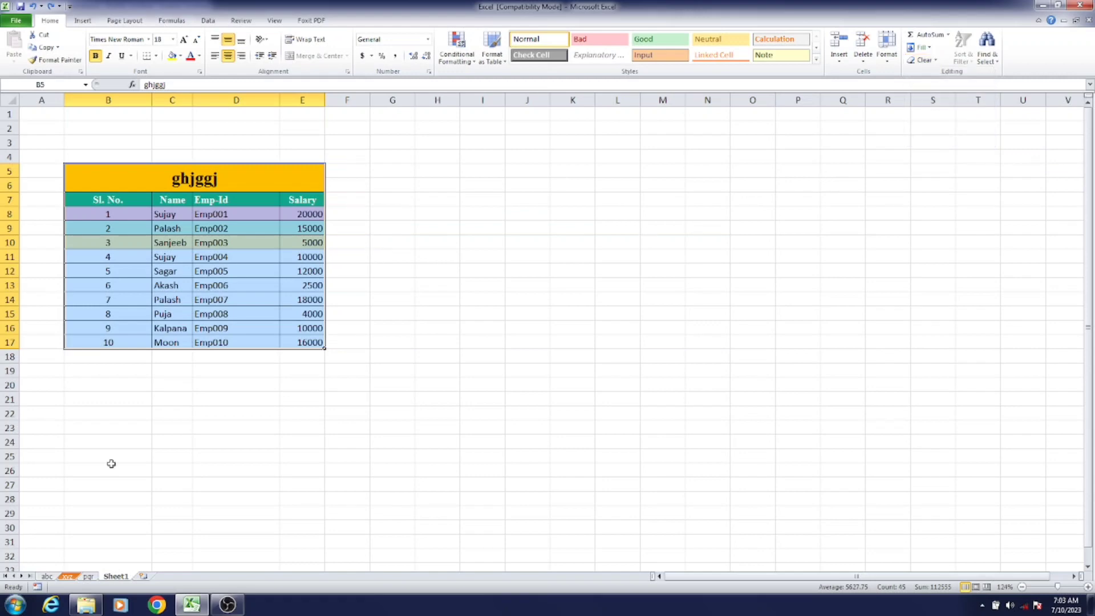
- Switch to the abc worksheet with the company table
left_click(46, 576)
left_click(684, 329)
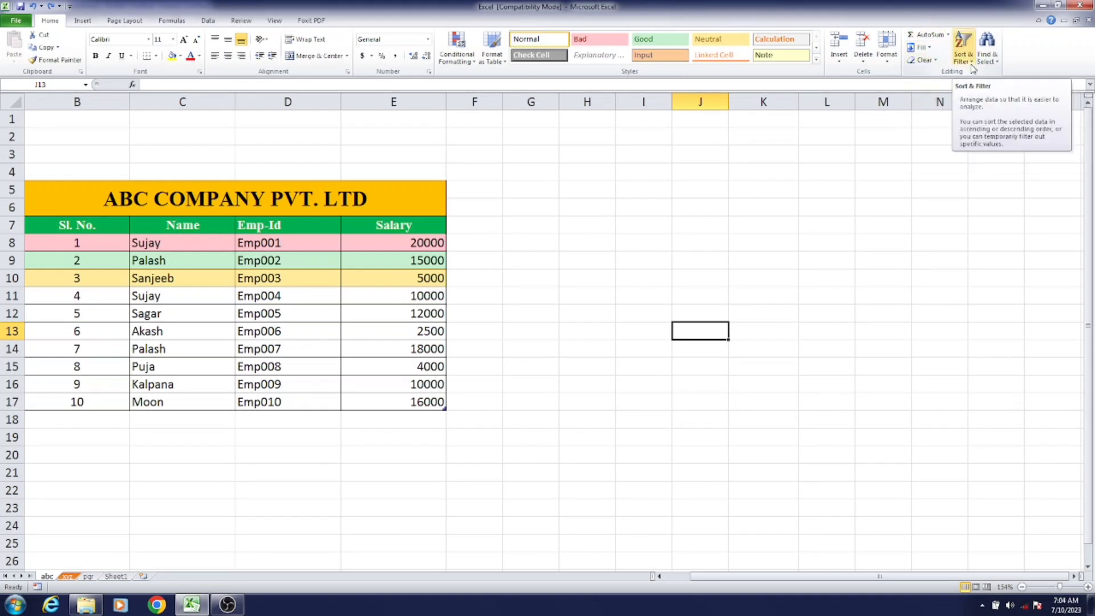
left_click(758, 241)
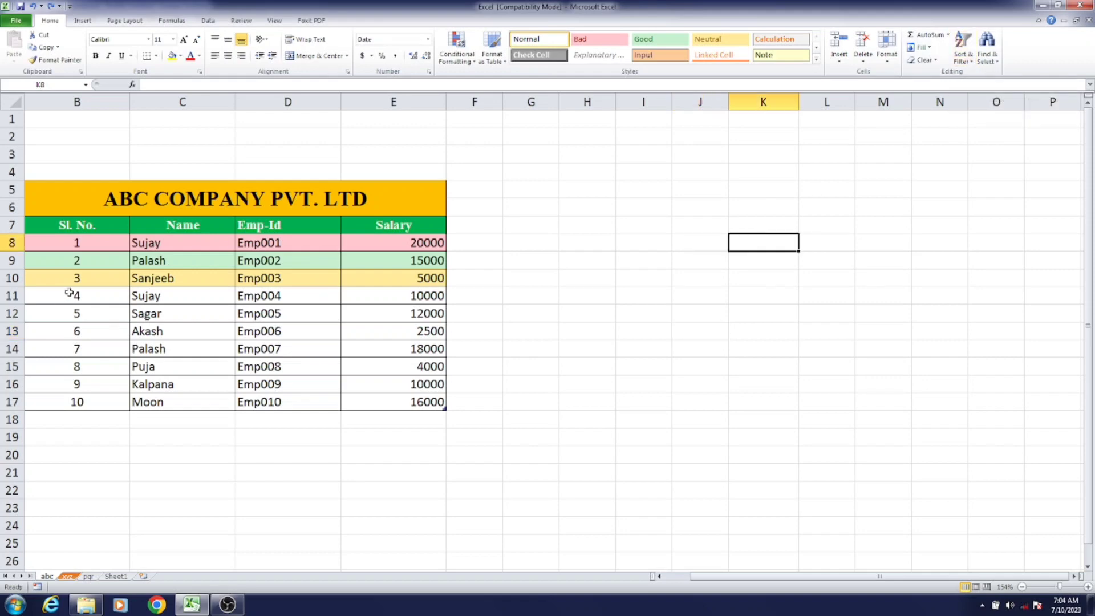
left_click(963, 56)
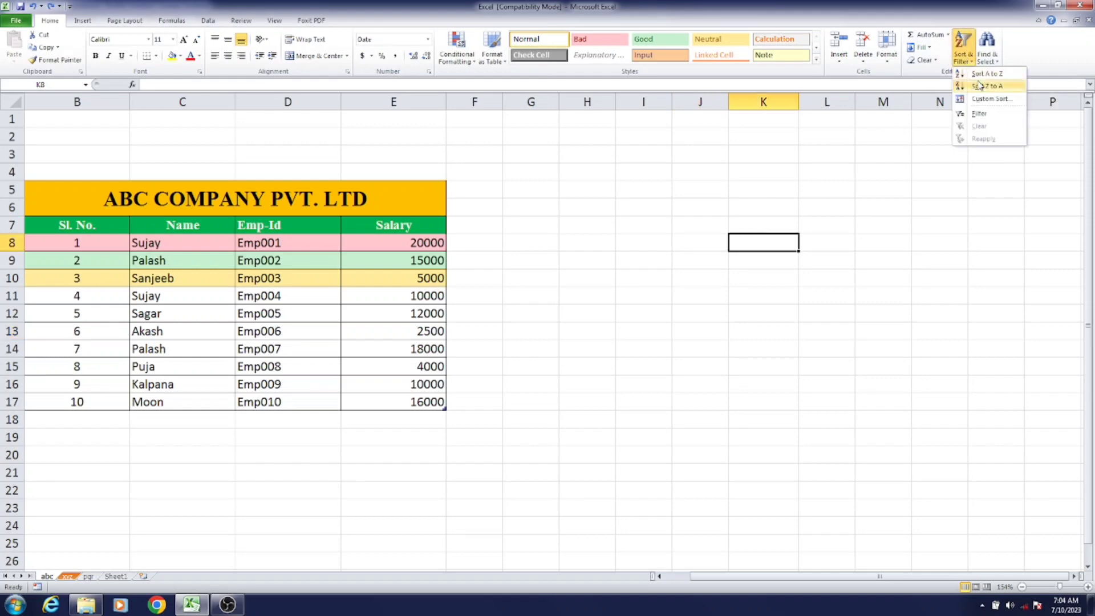
left_click(172, 252)
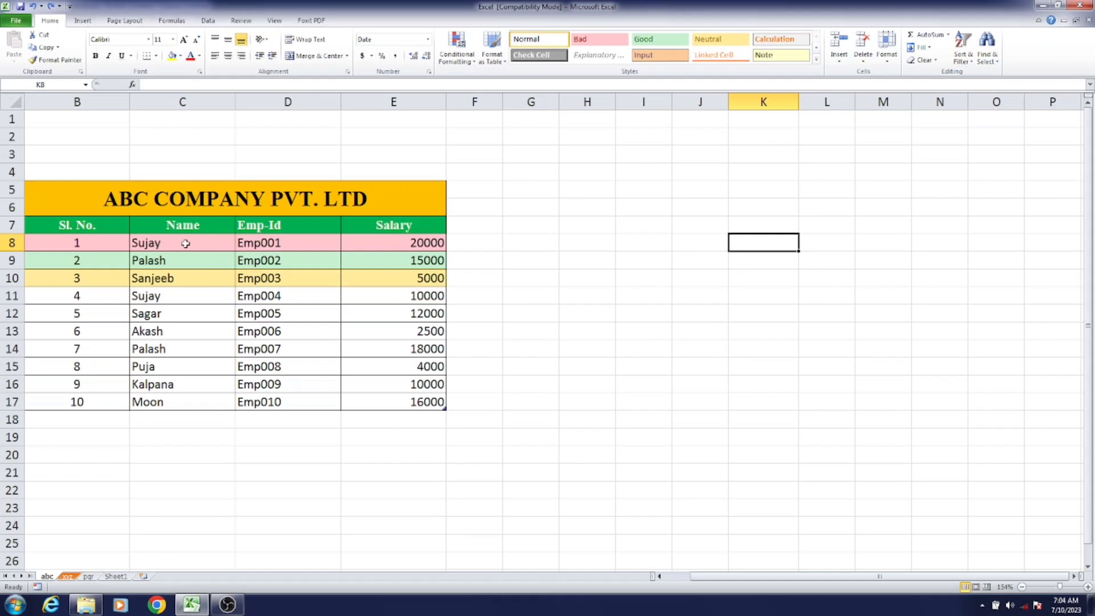
- Sort the table by the names in C8:C17 from A to Z, and undo the sort
left_click(153, 245)
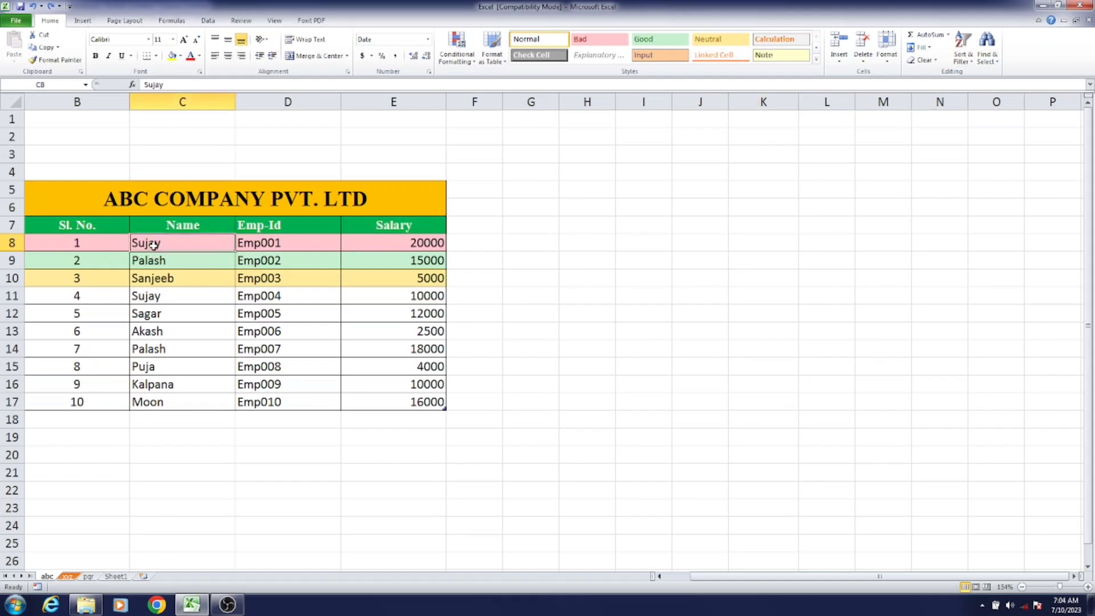
left_click_drag(153, 245, 151, 401)
left_click(966, 62)
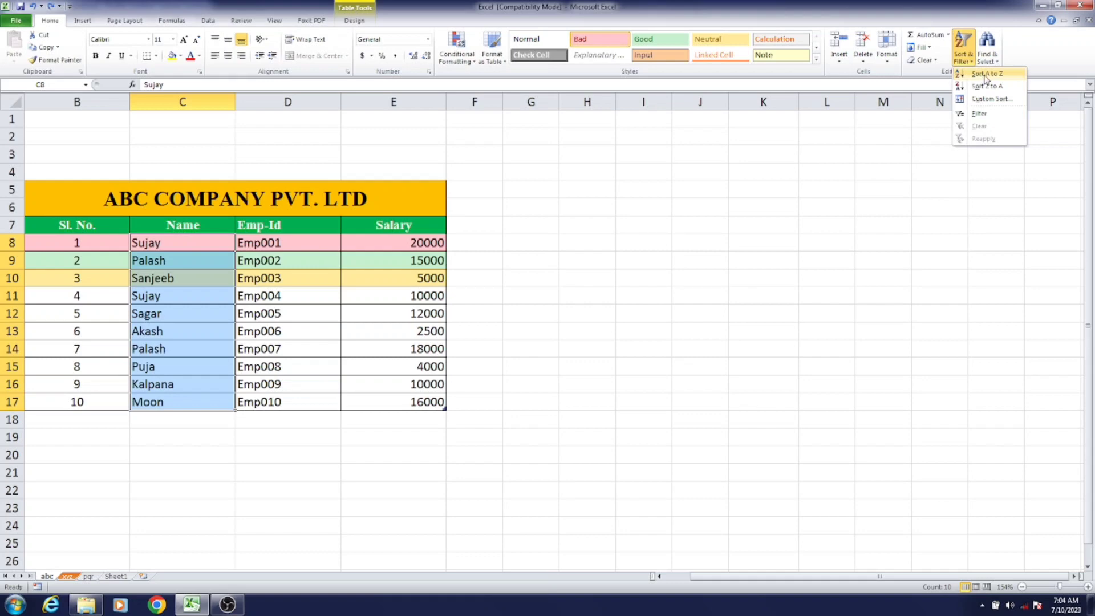
left_click(985, 78)
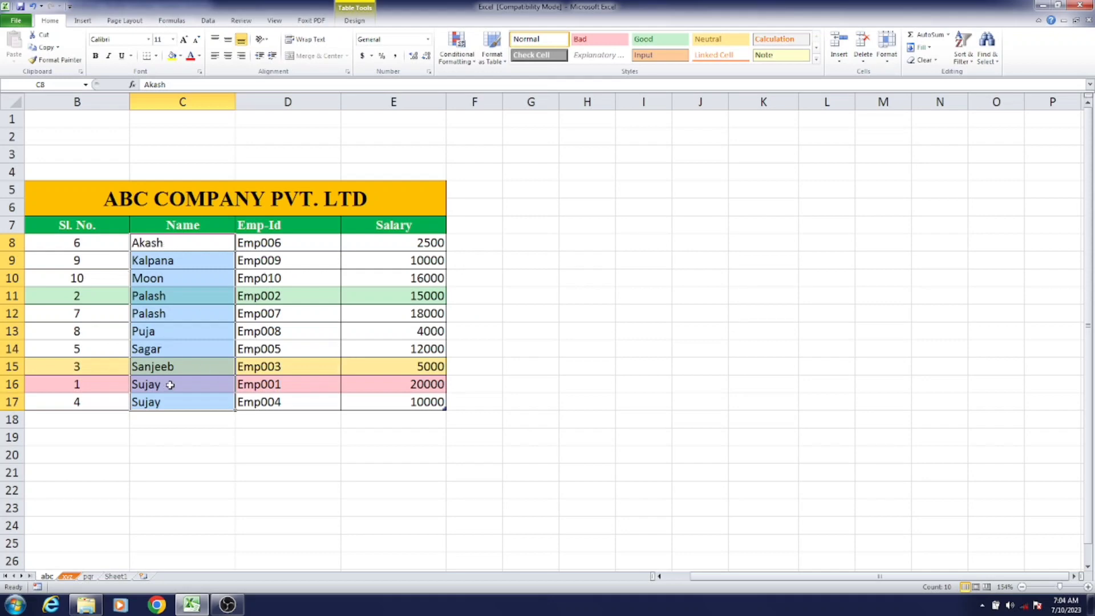
key("ctrl+z")
- Sort the table by the Name column from Z to A, and undo the sort
left_click(965, 59)
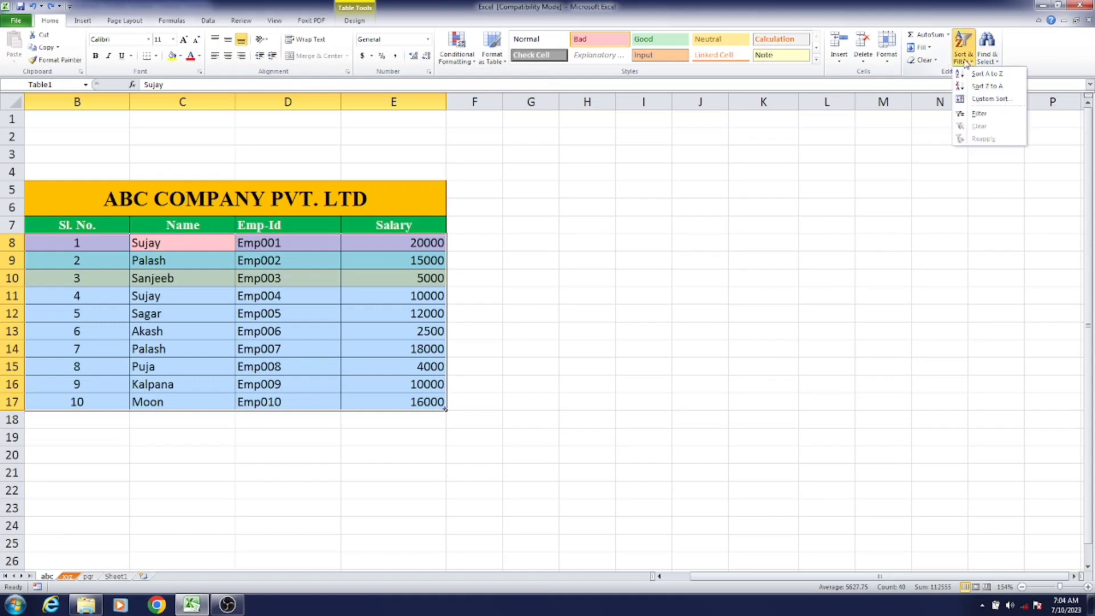
left_click(987, 86)
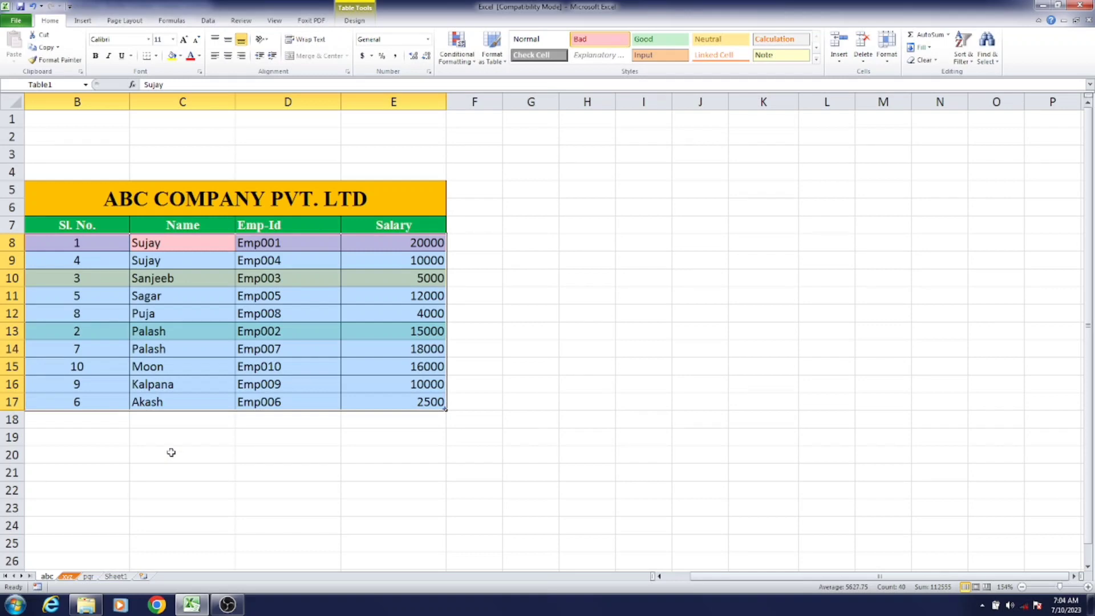
key("ctrl+z")
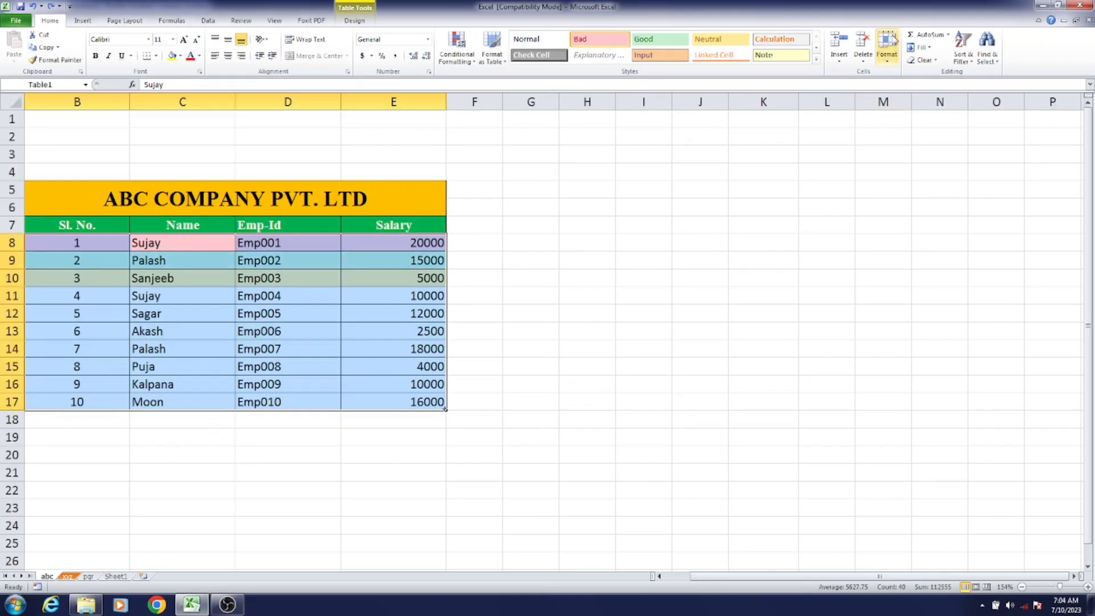
- Apply a custom sort to the company table by Salary values, ordered Smallest to Largest
left_click(963, 59)
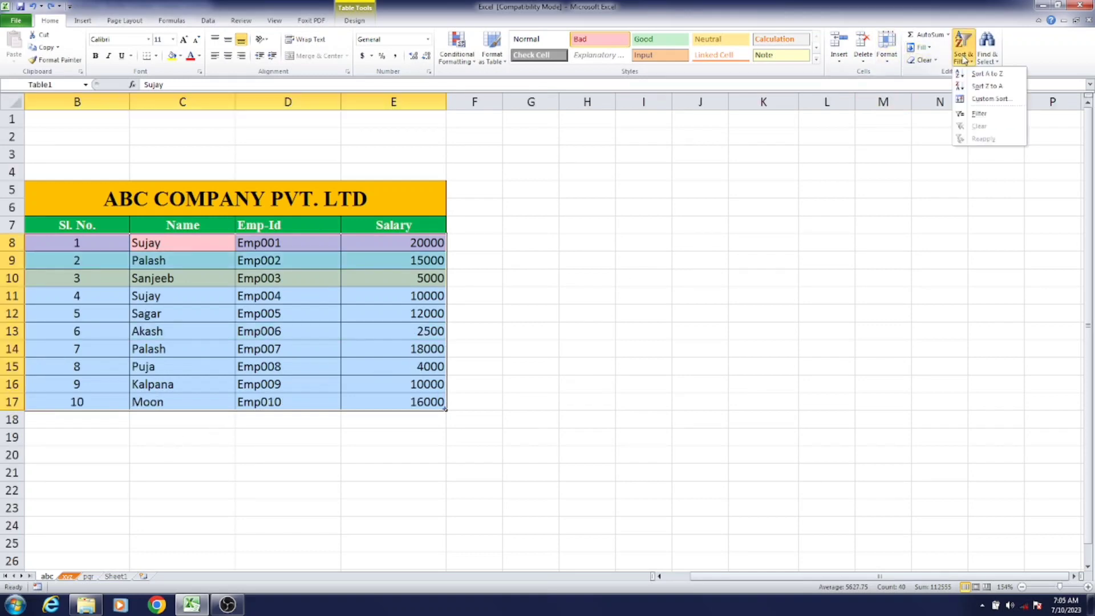
left_click(991, 99)
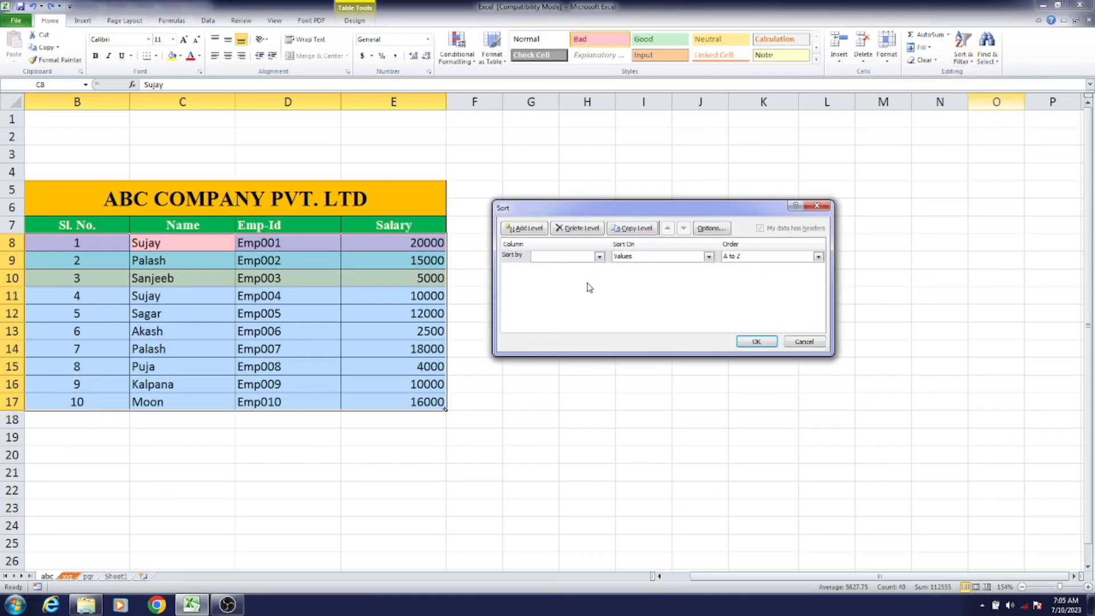
left_click(599, 257)
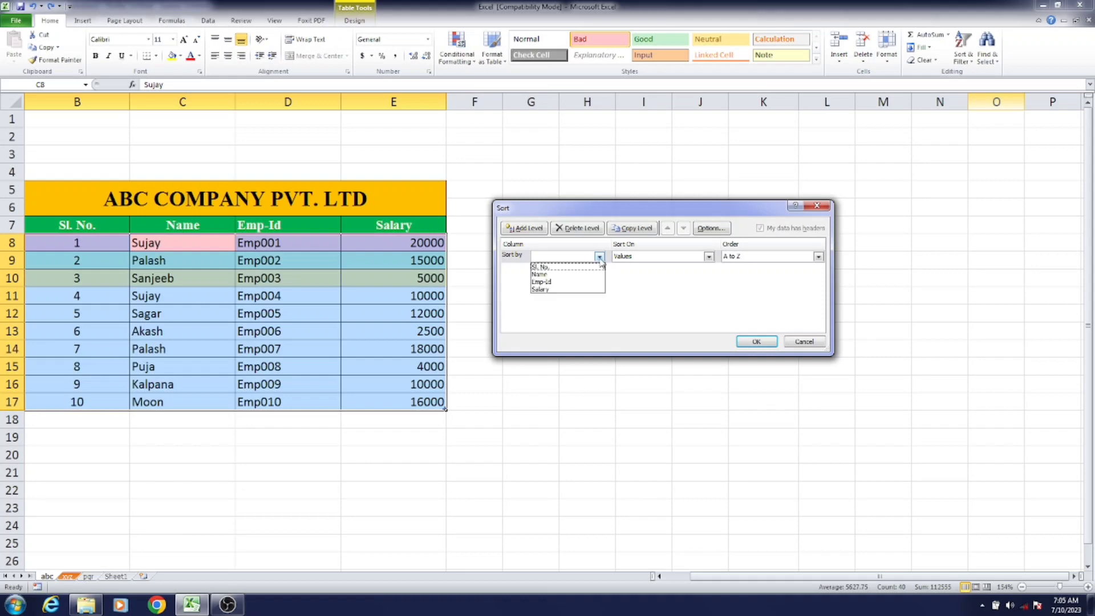
left_click(568, 268)
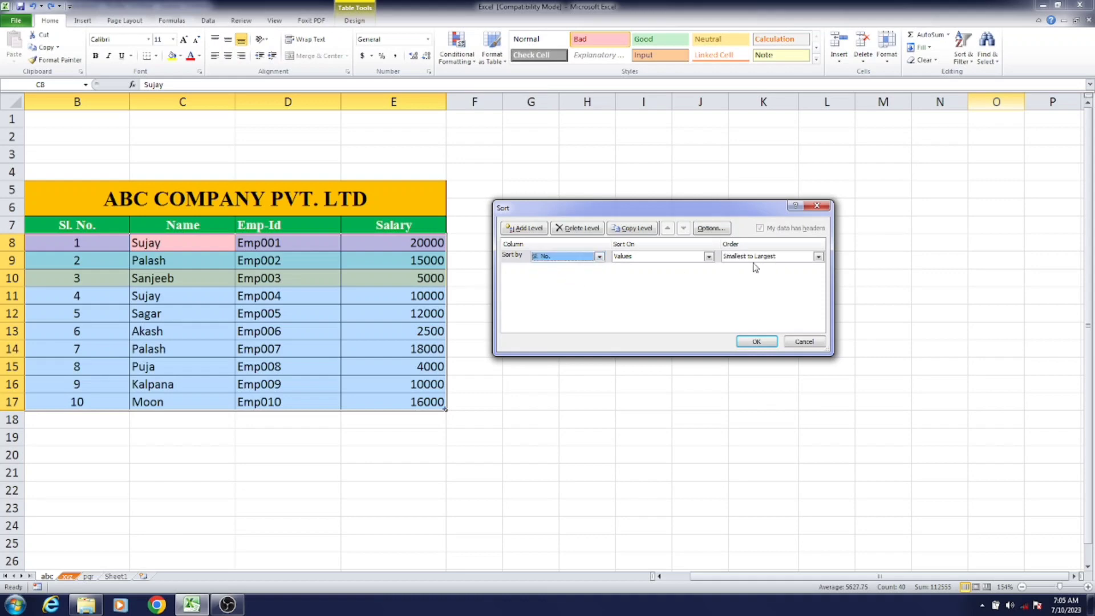
left_click(600, 257)
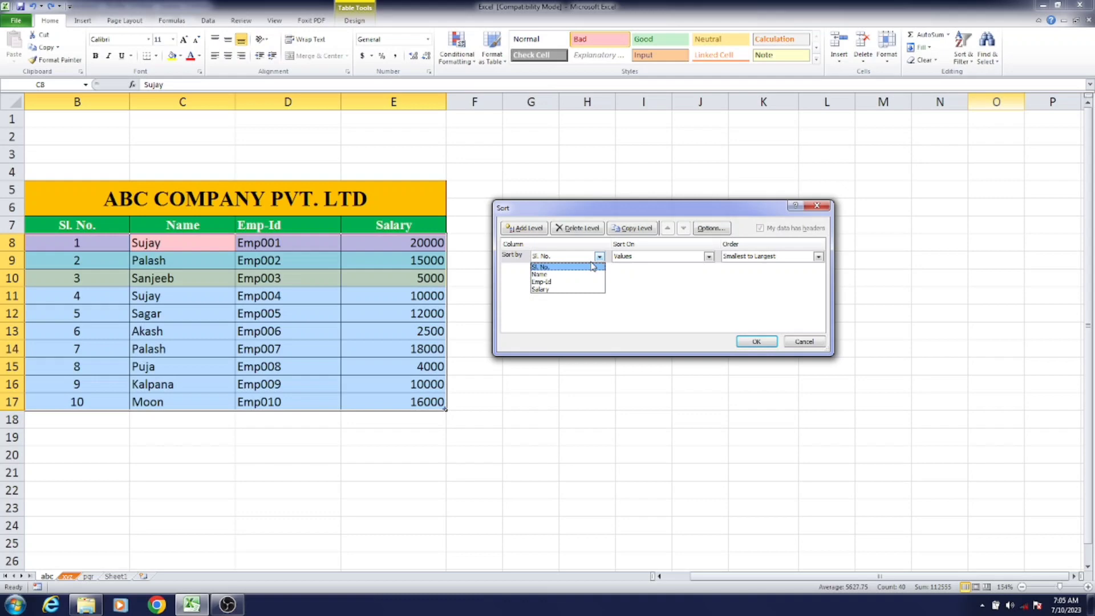
left_click(564, 290)
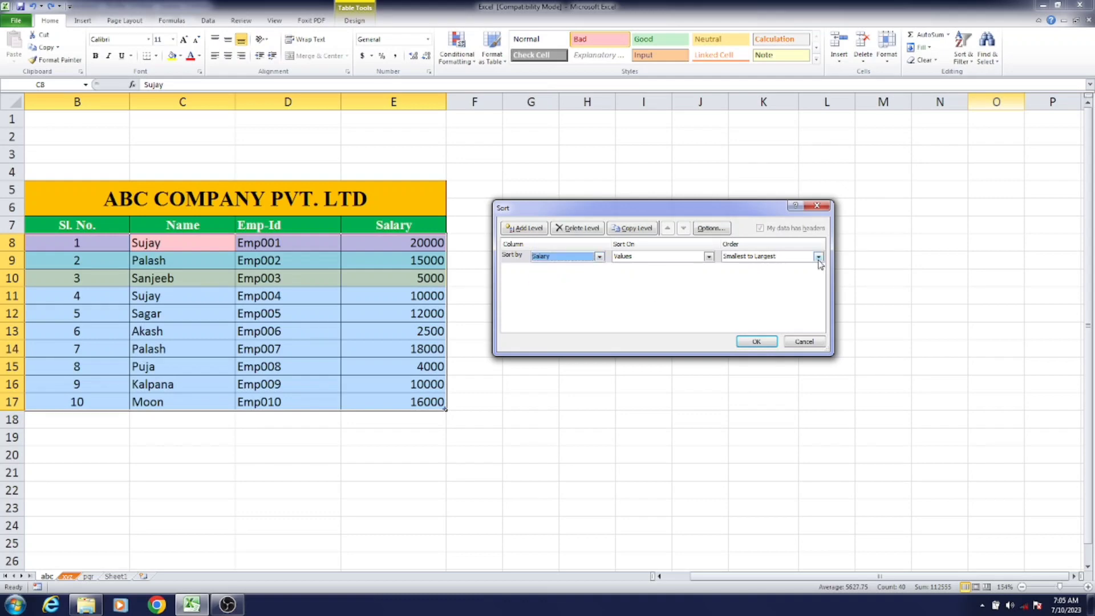
left_click(757, 341)
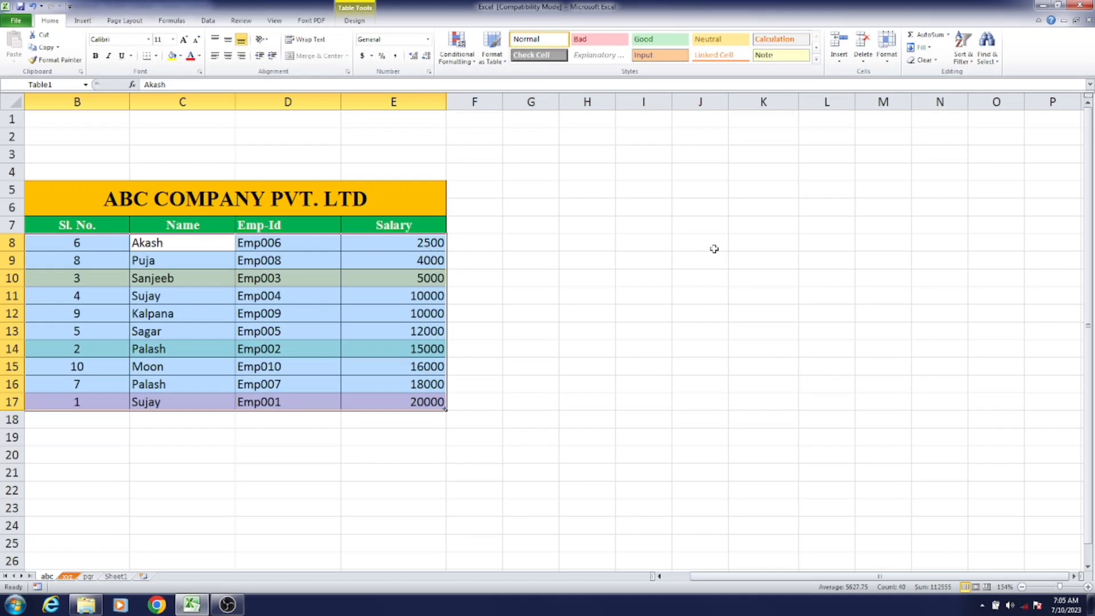
left_click(962, 63)
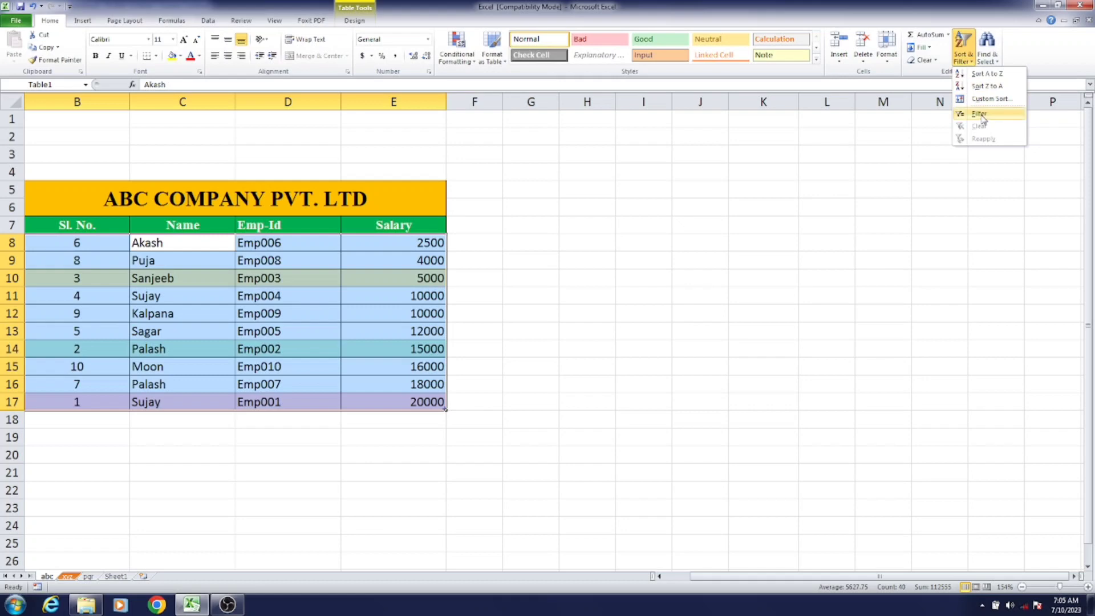
left_click(989, 101)
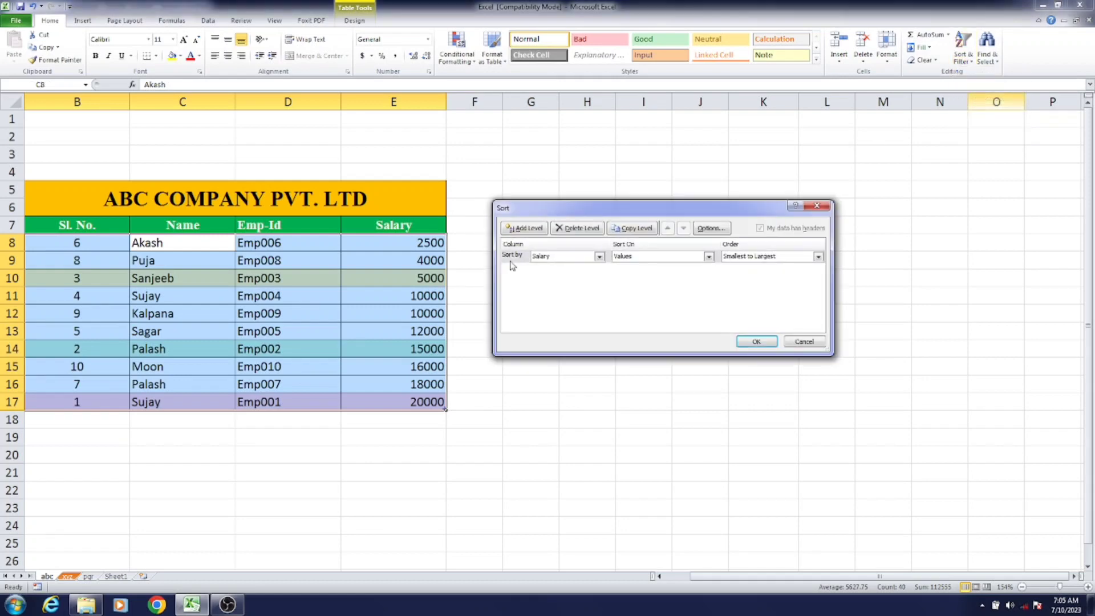
left_click(598, 257)
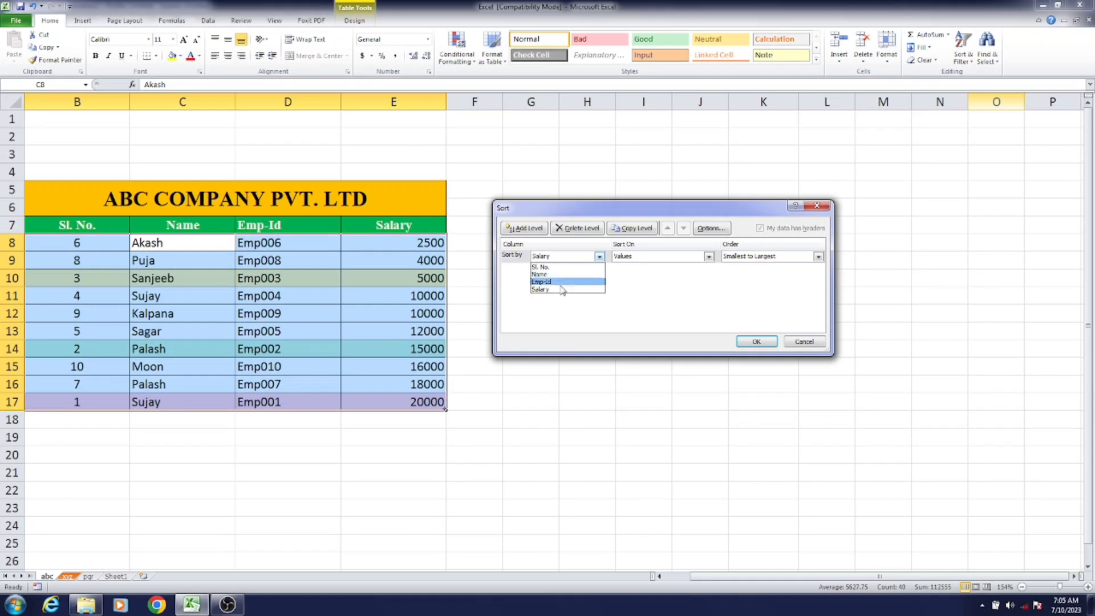
left_click(820, 343)
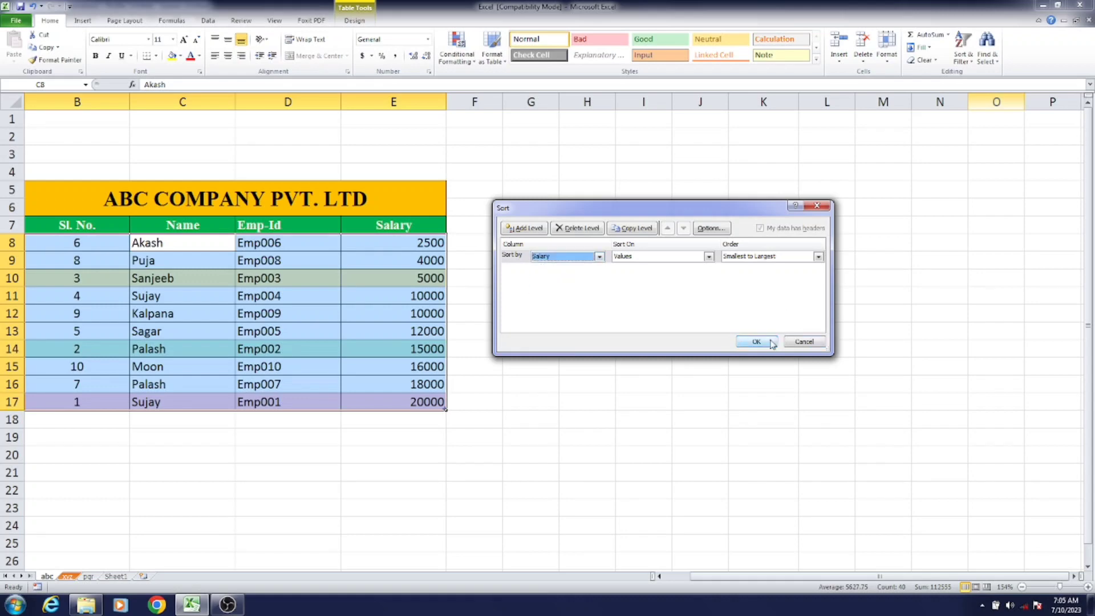
left_click(806, 342)
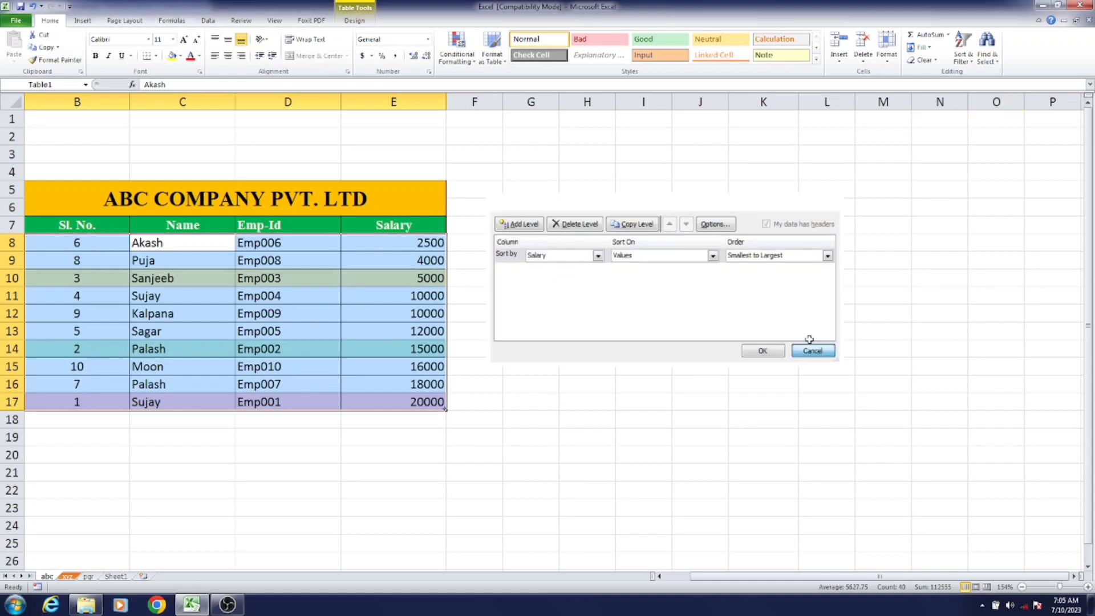
- Turn on filtering for the company table and view the filter options of the Sl. No. column
left_click(969, 66)
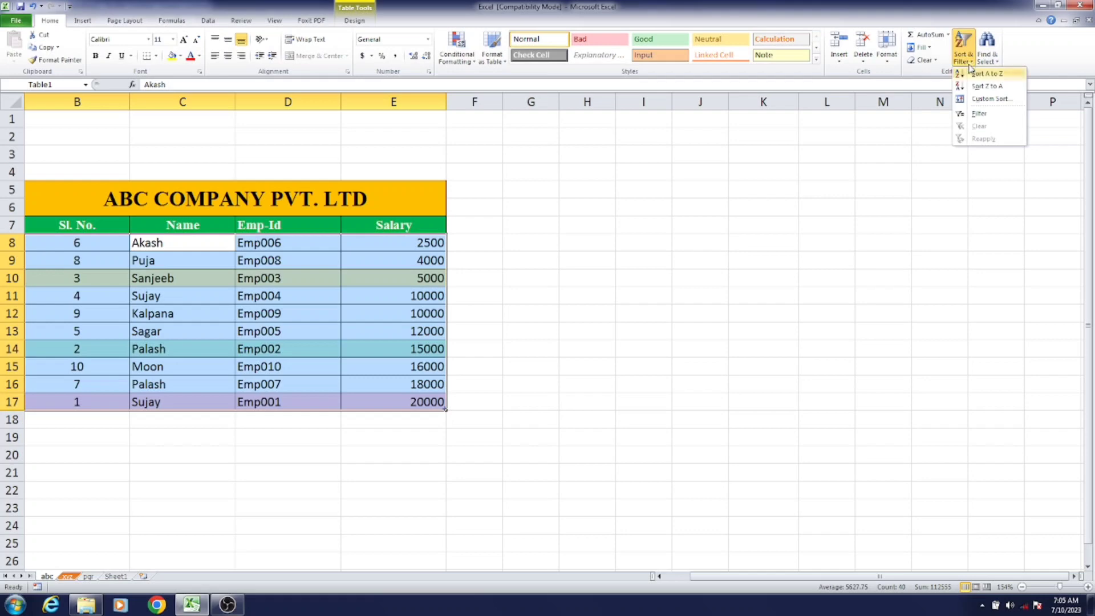
left_click(985, 117)
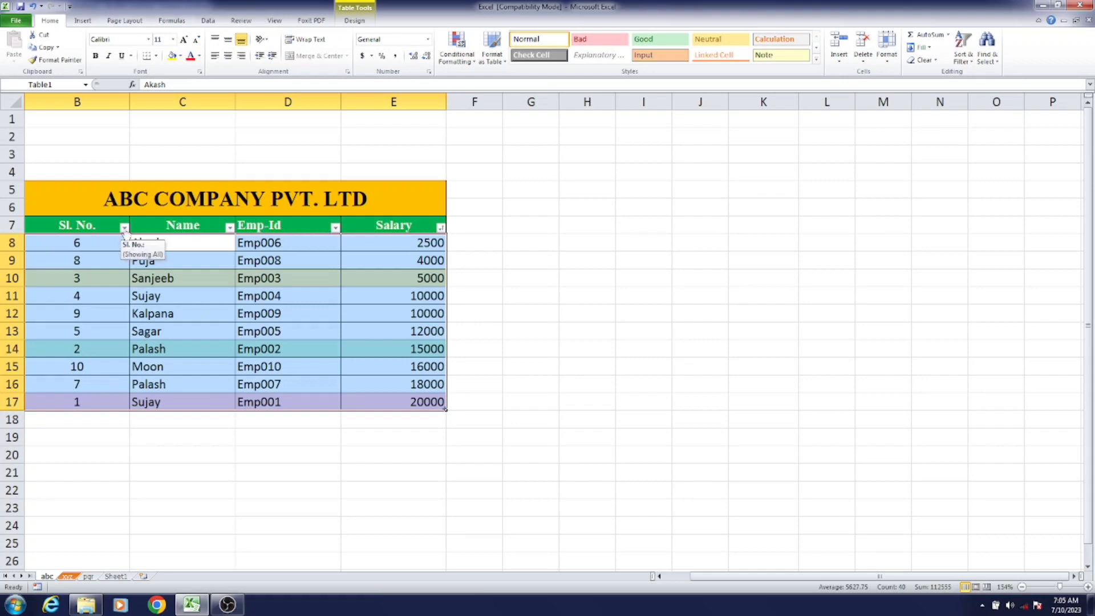
left_click(124, 227)
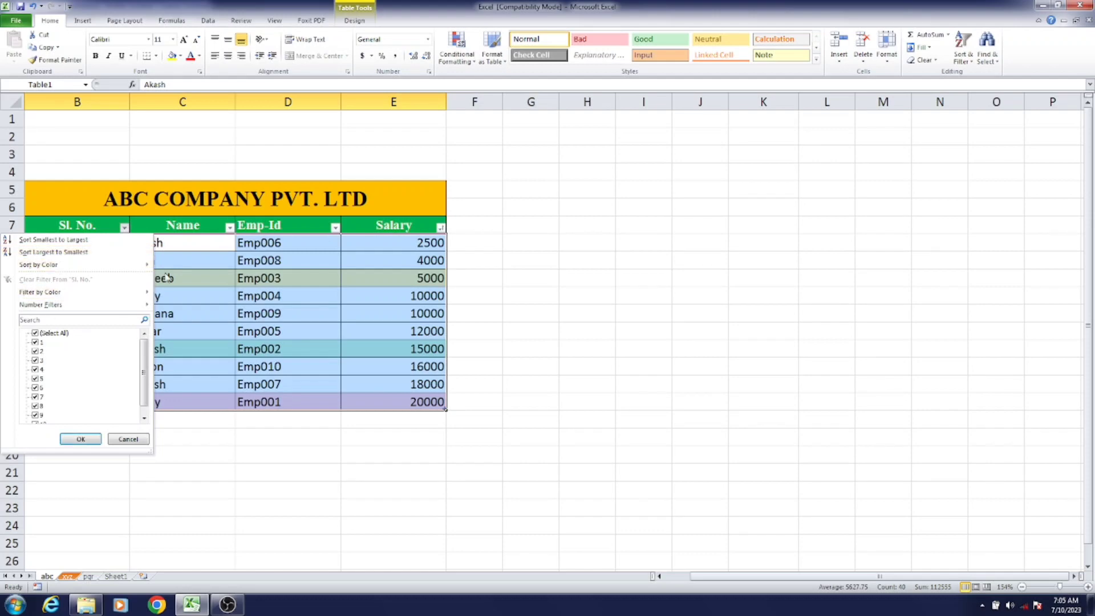
left_click(230, 251)
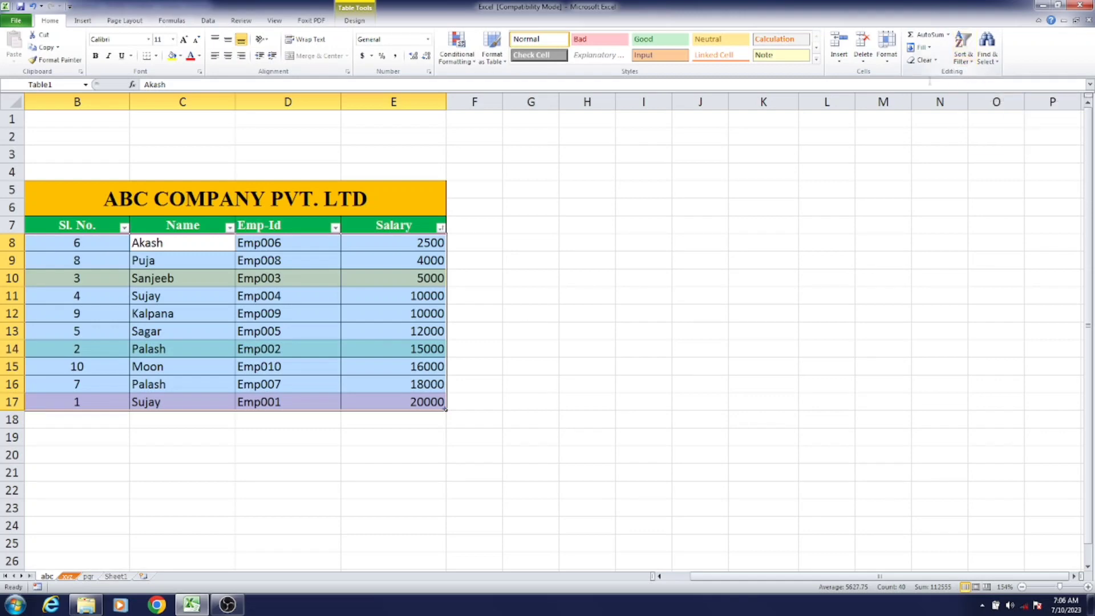
- Filter the Salary column to show only 10000, and restore all salary values
left_click(441, 228)
left_click(327, 333)
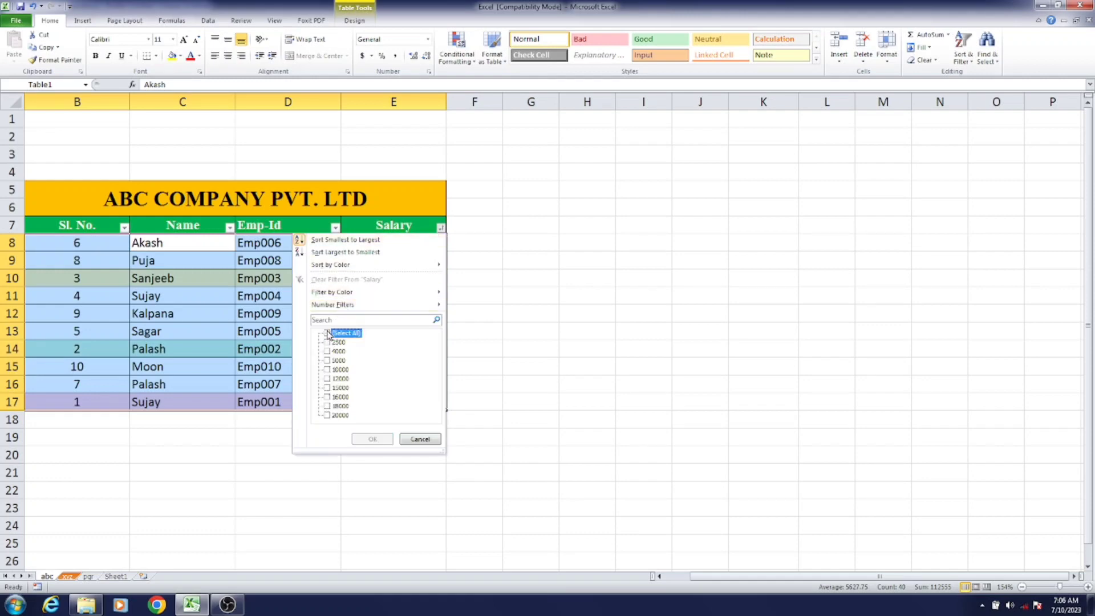
left_click(326, 369)
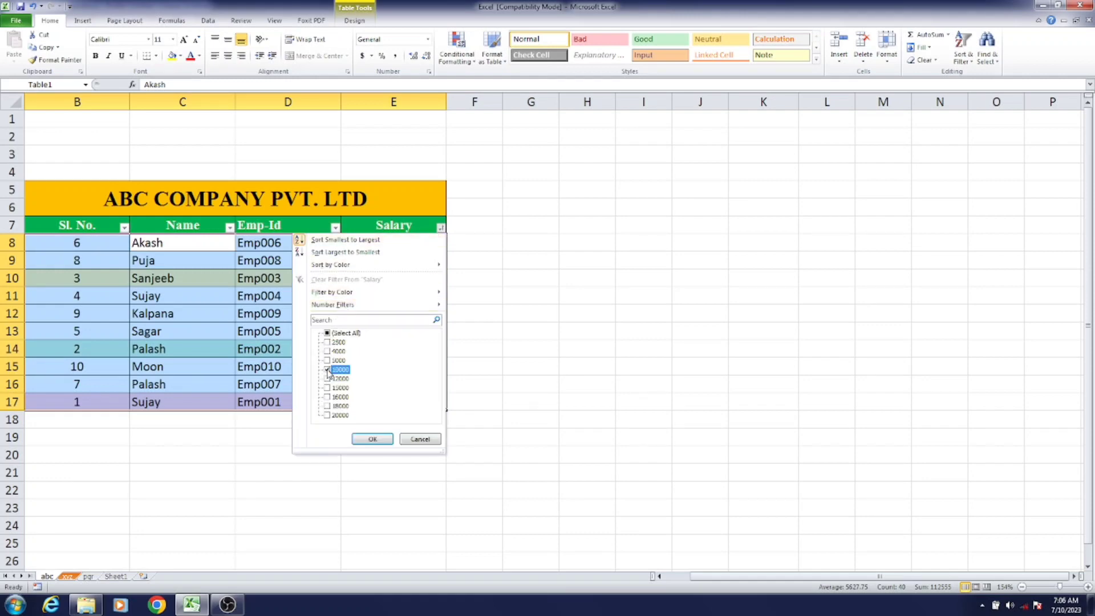
left_click(372, 438)
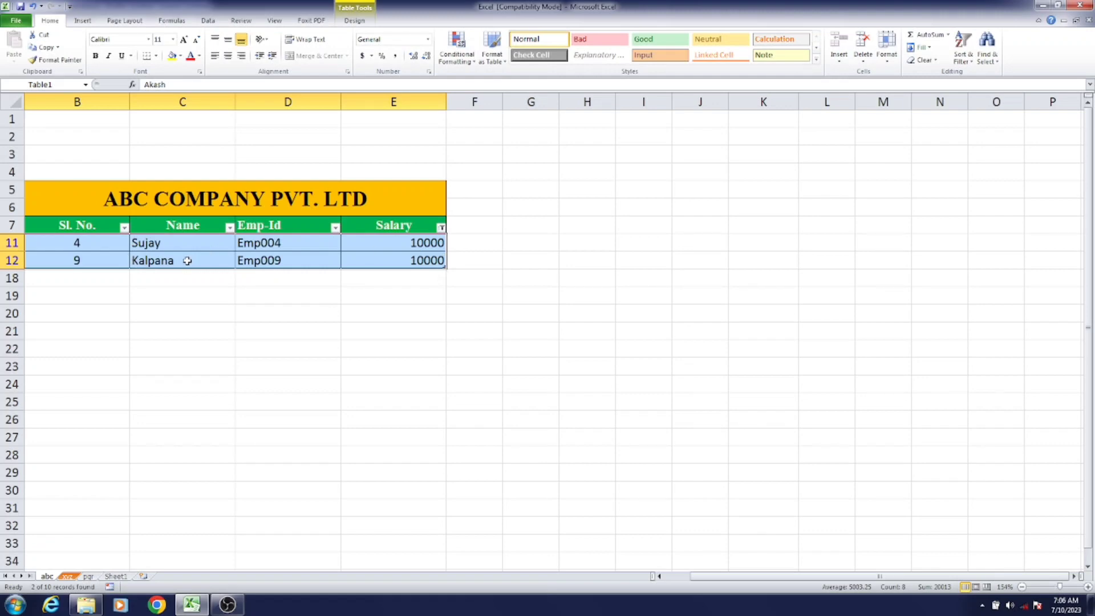
left_click(441, 228)
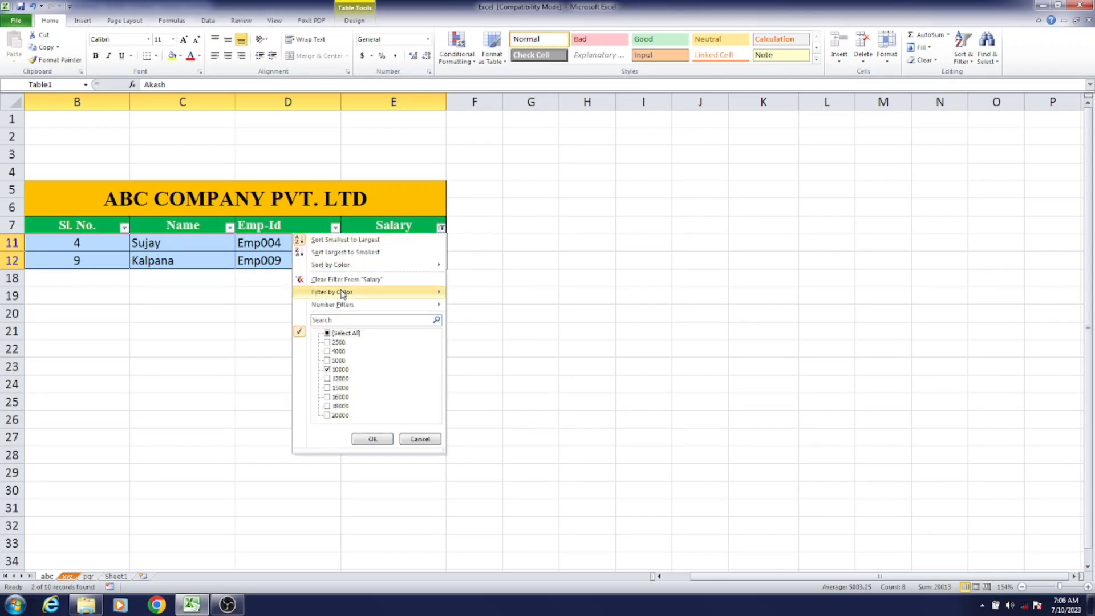
left_click(326, 334)
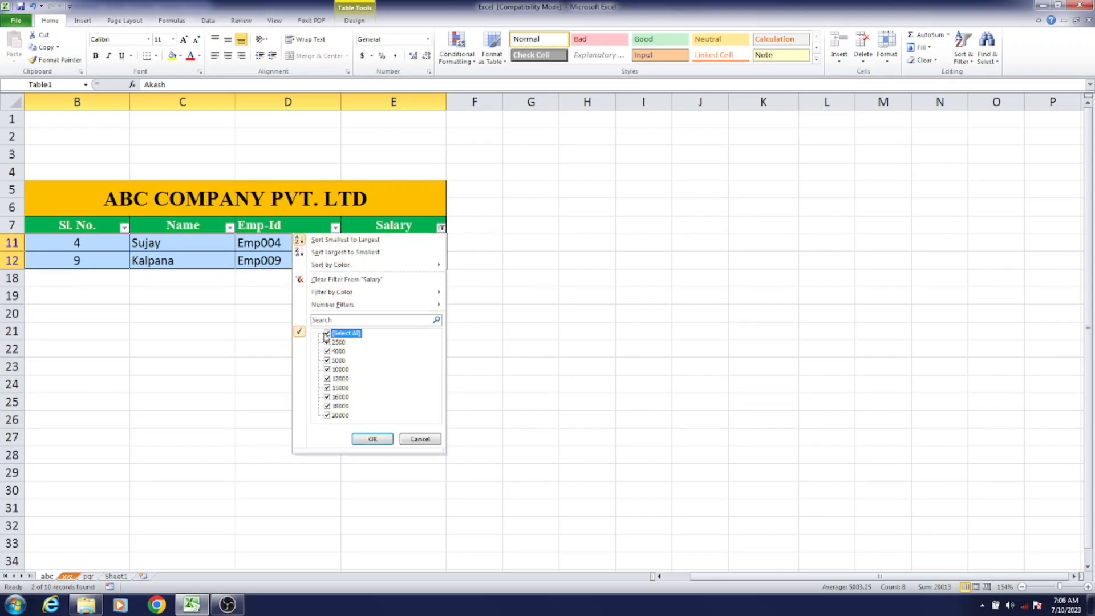
left_click(372, 438)
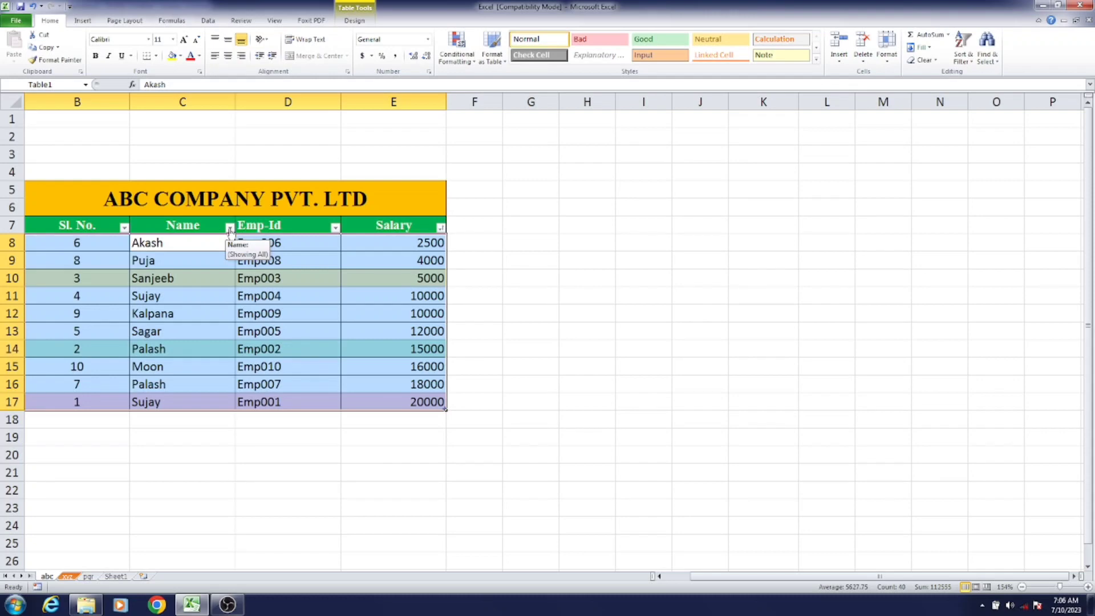
- Filter the Name column to show only the employee name in rows 11 and 17, and restore all names
left_click(230, 228)
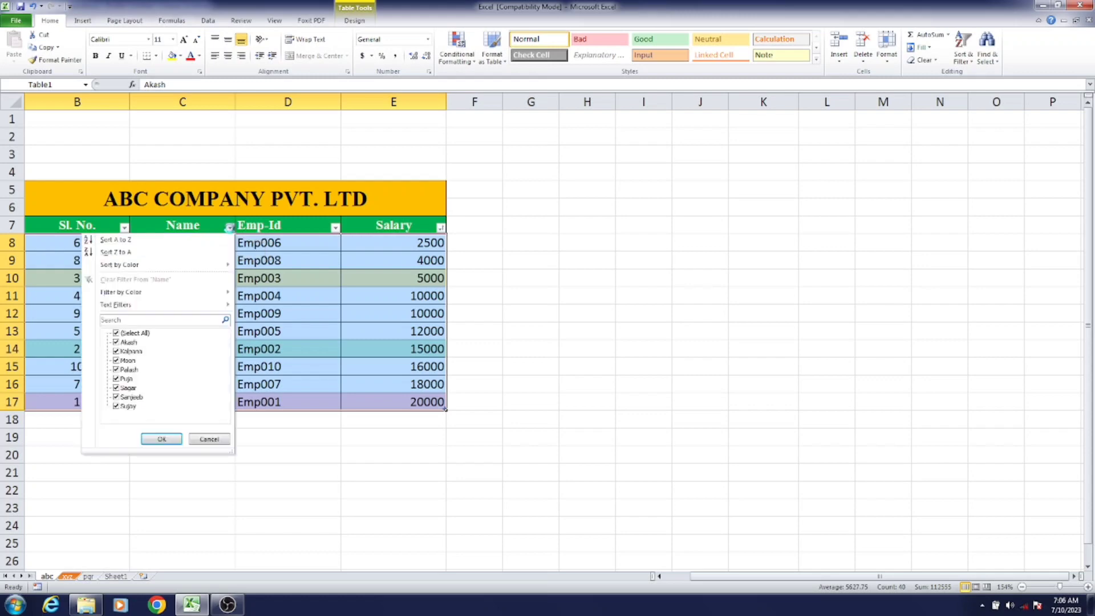
left_click(115, 334)
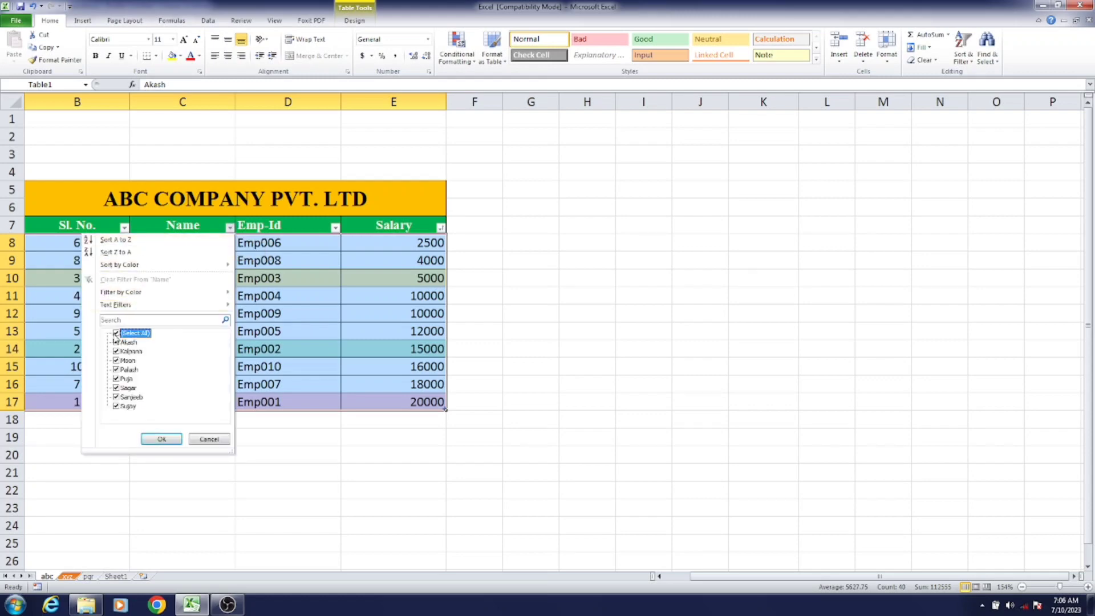
left_click(116, 406)
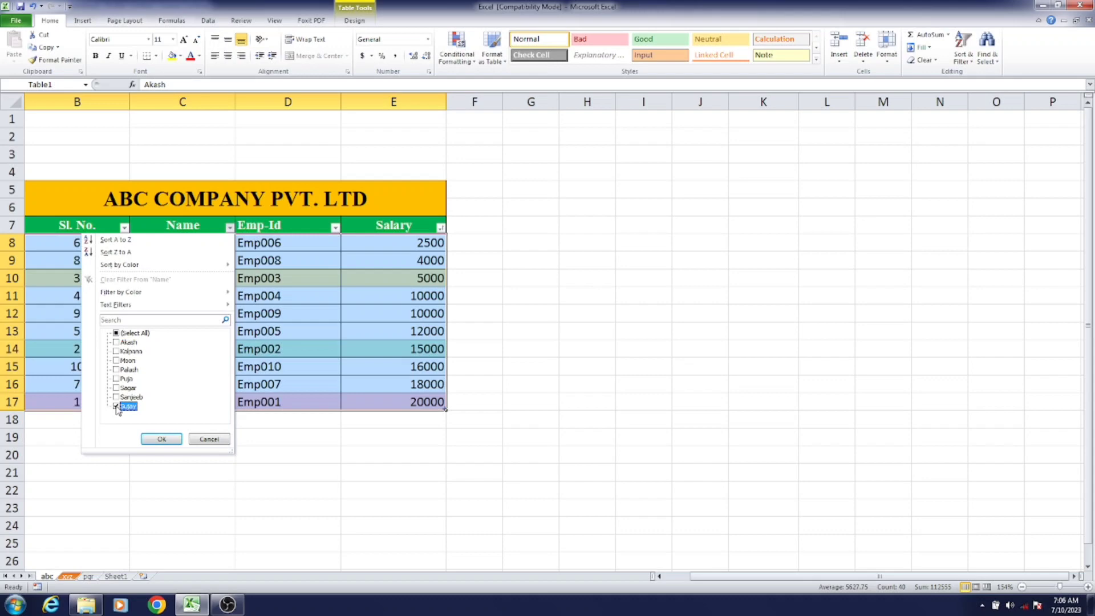
left_click(162, 438)
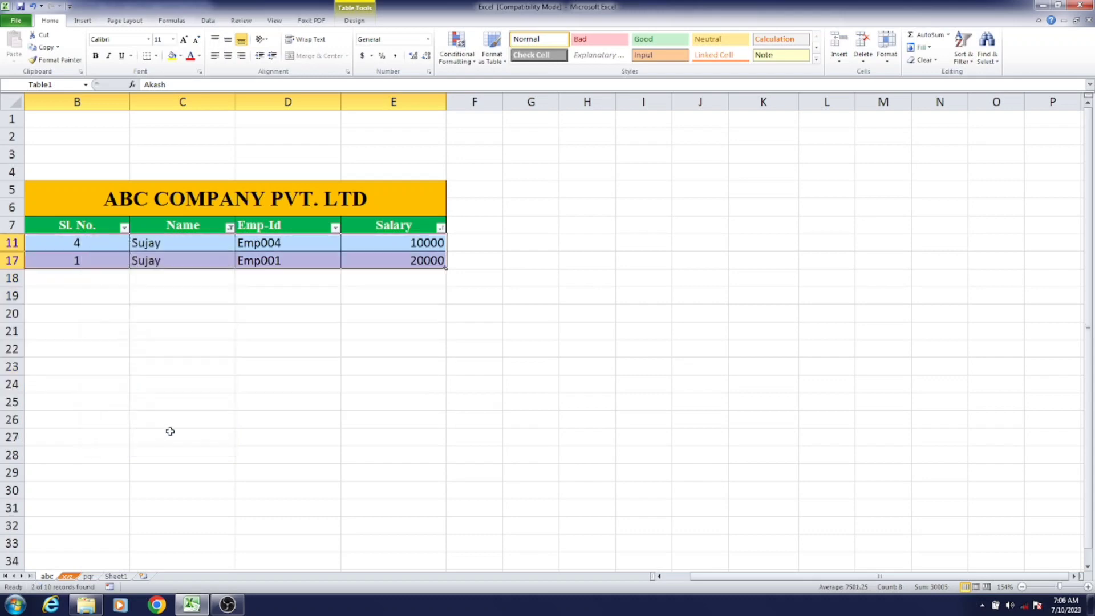
left_click(437, 325)
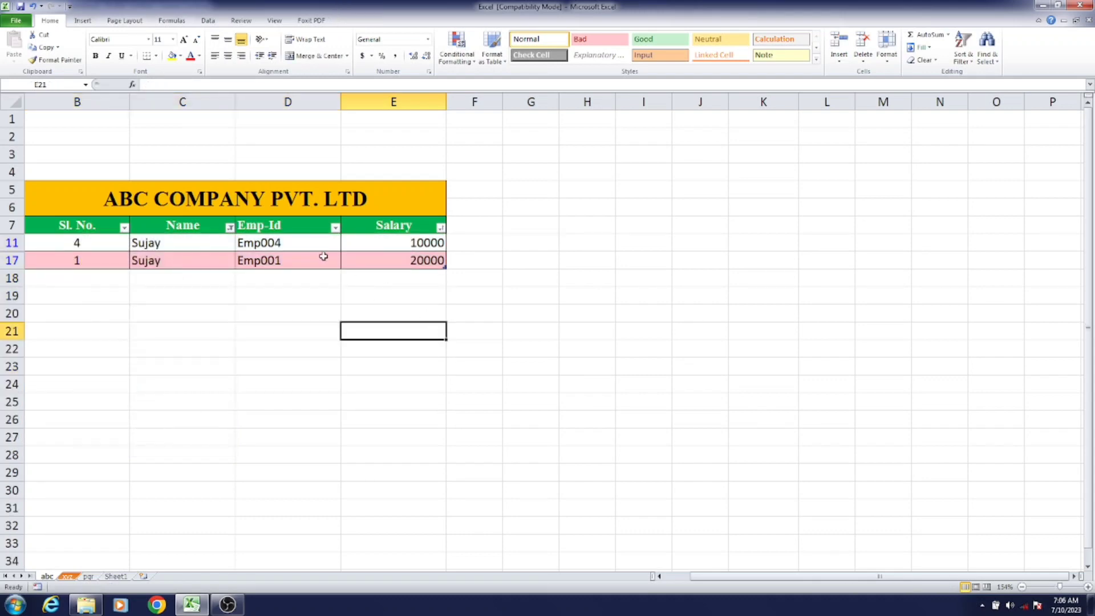
left_click(229, 227)
left_click(116, 332)
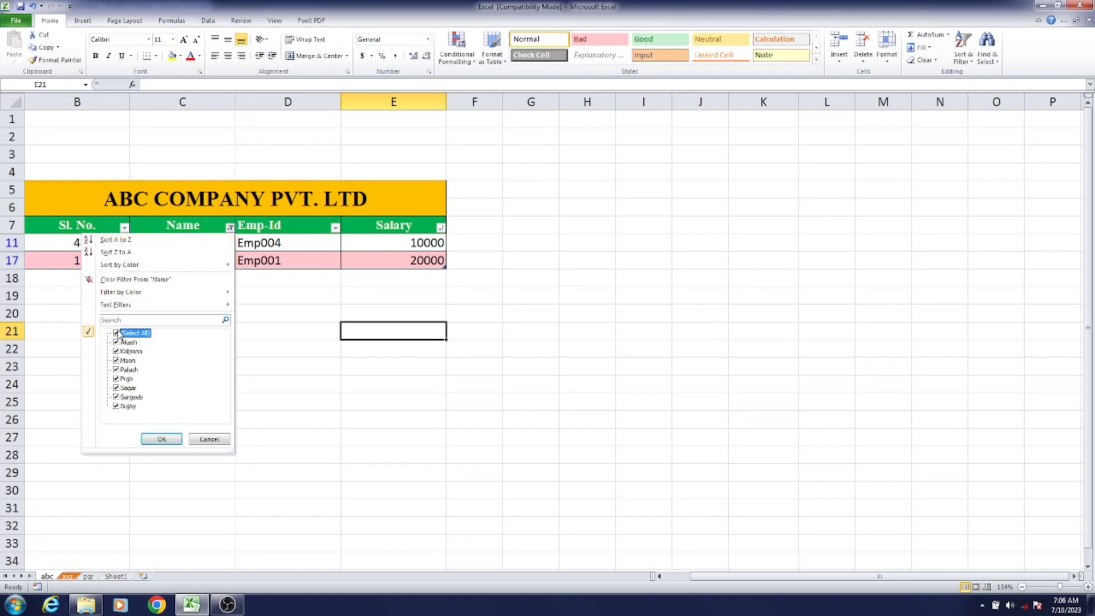
left_click(157, 438)
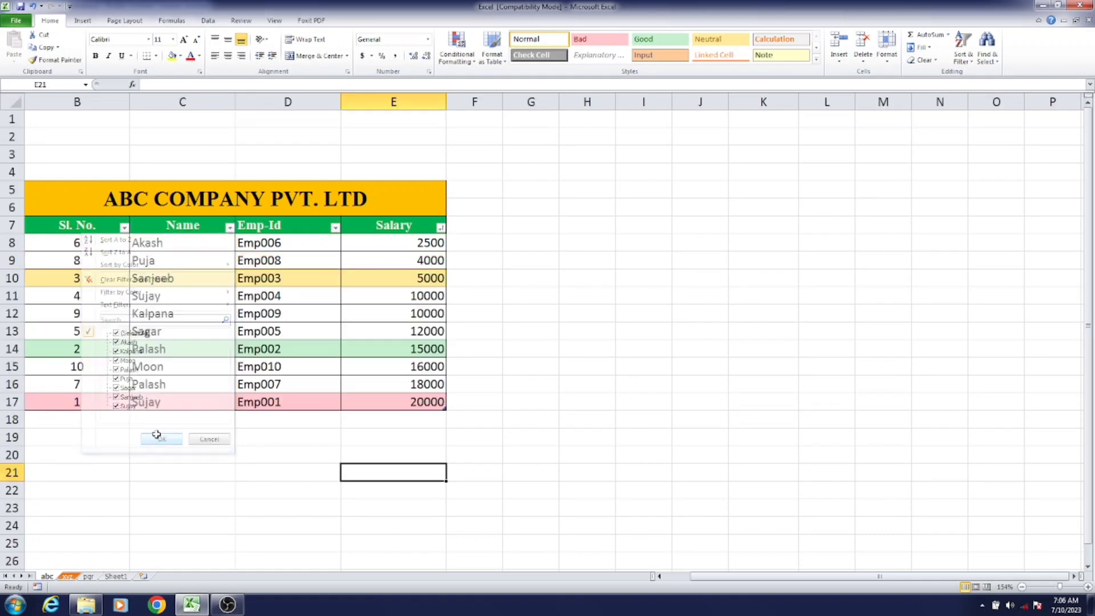
- Turn off filtering on the company table and select the empty cell H9
left_click(967, 63)
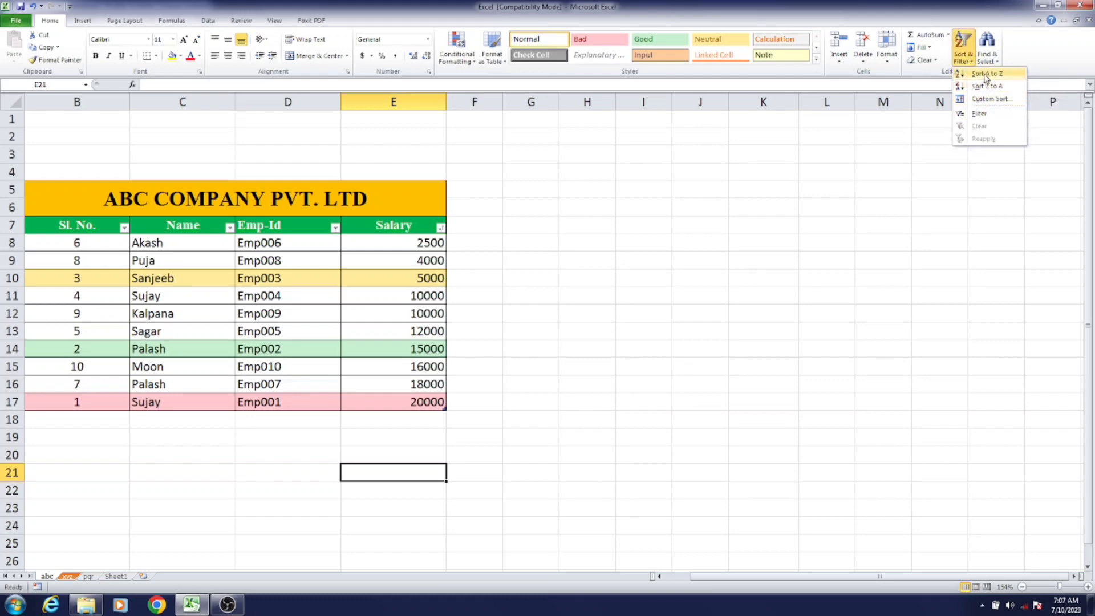
left_click(915, 185)
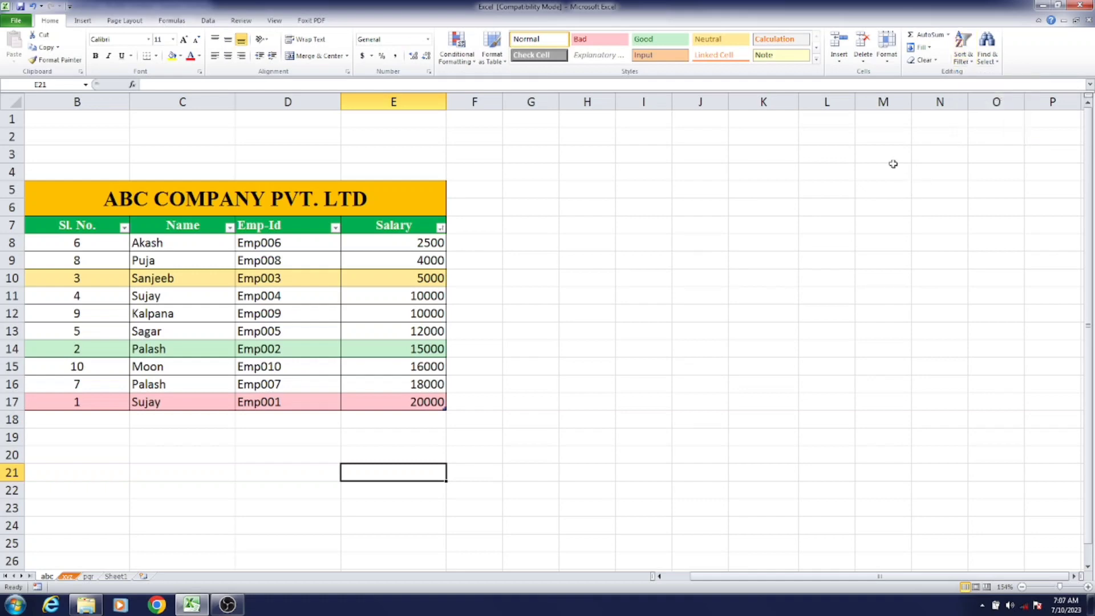
left_click(597, 253)
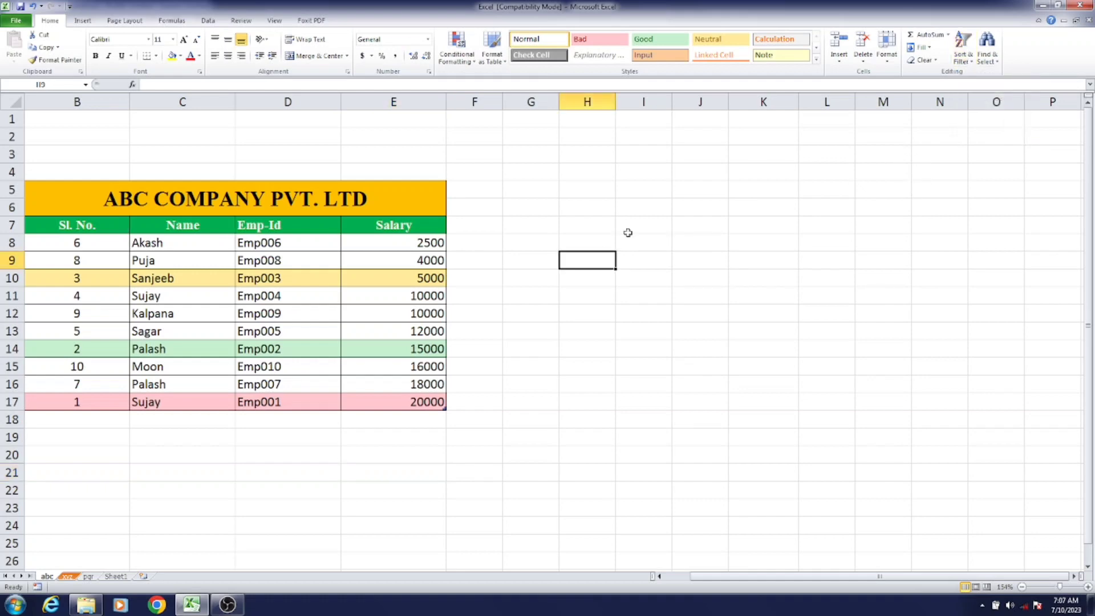
- Search the sheet with Find for the prefilled employee name and cycle repeatedly through its occurrences
left_click(990, 61)
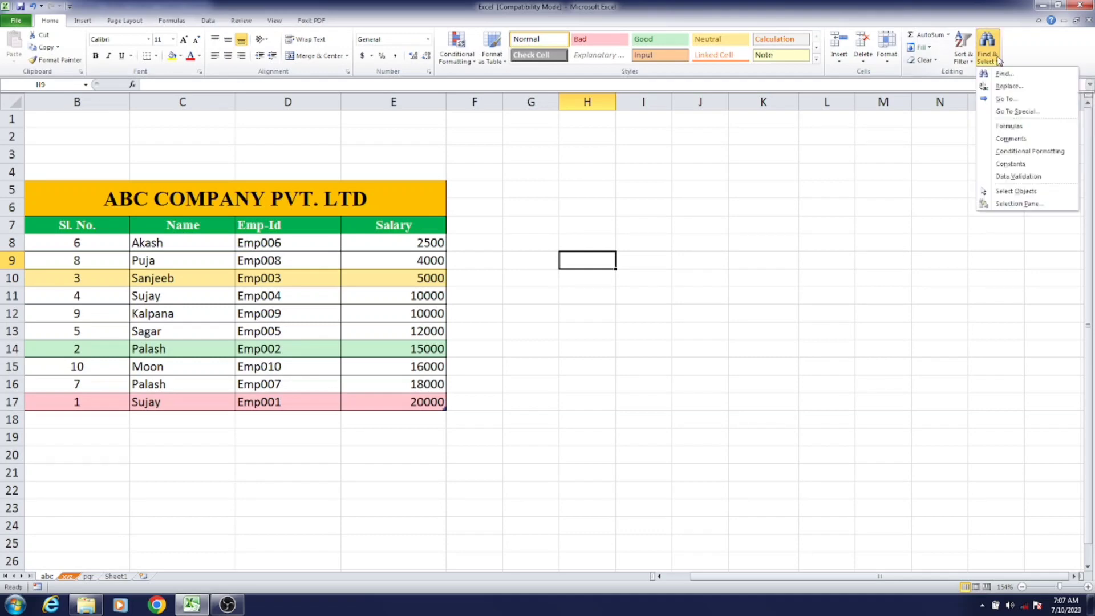
left_click(998, 75)
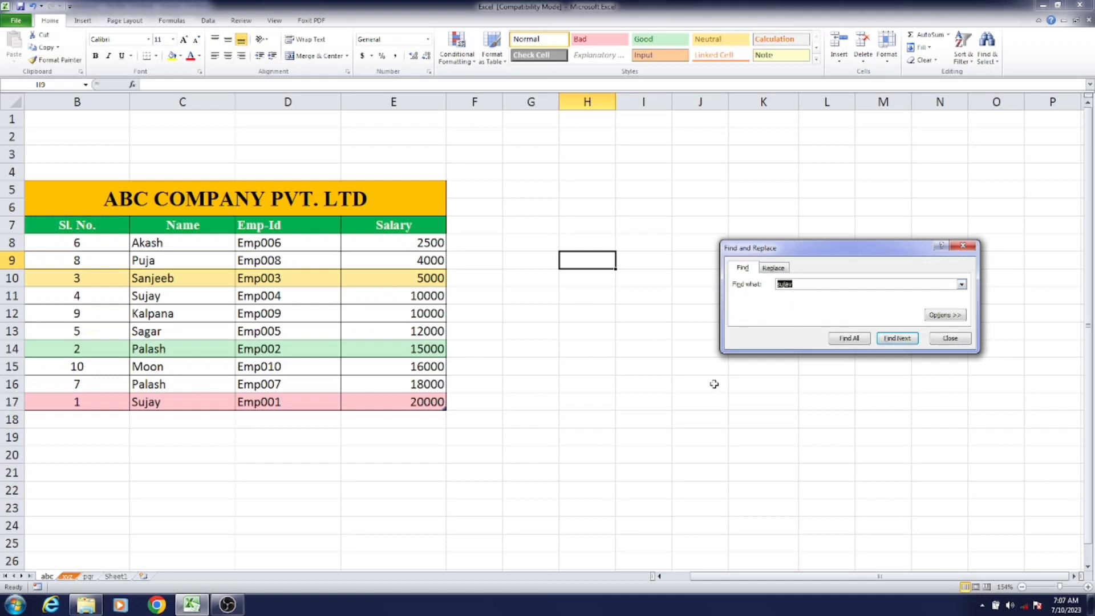
left_click(902, 339)
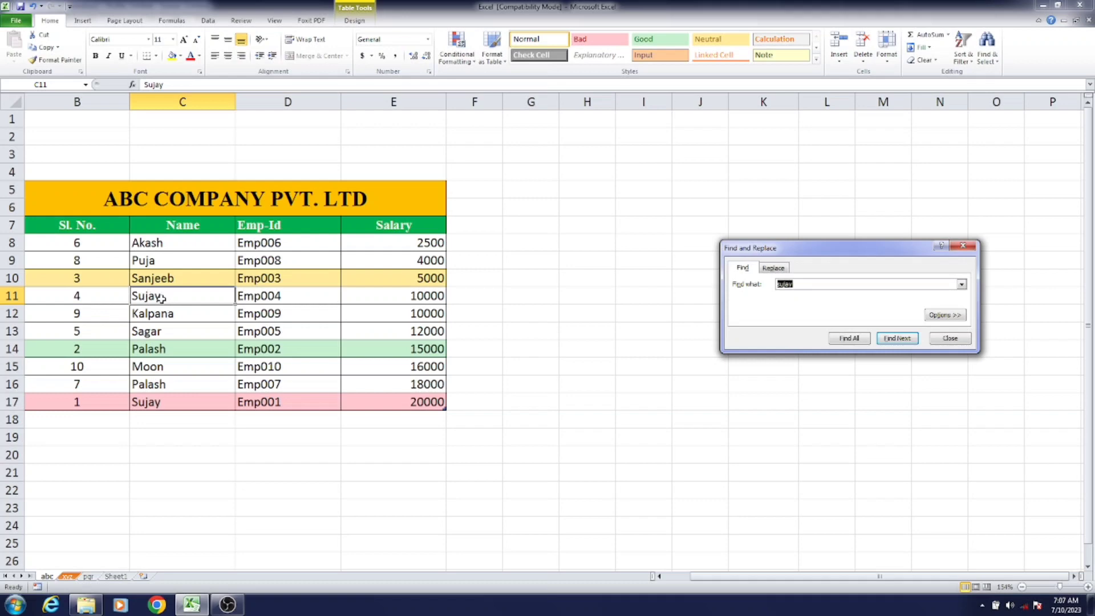
left_click(900, 339)
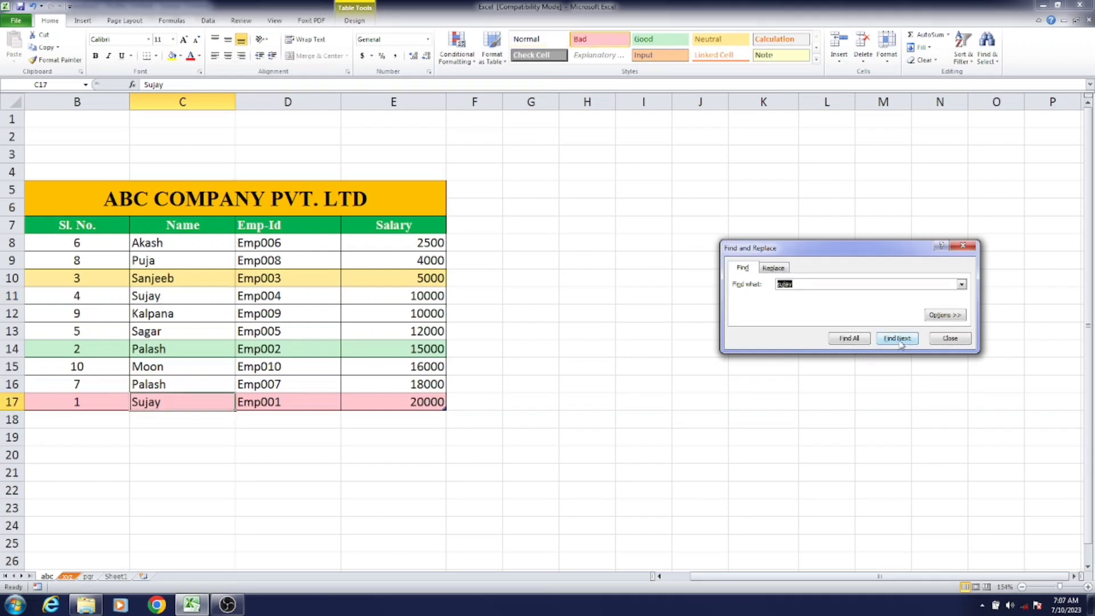
left_click(900, 340)
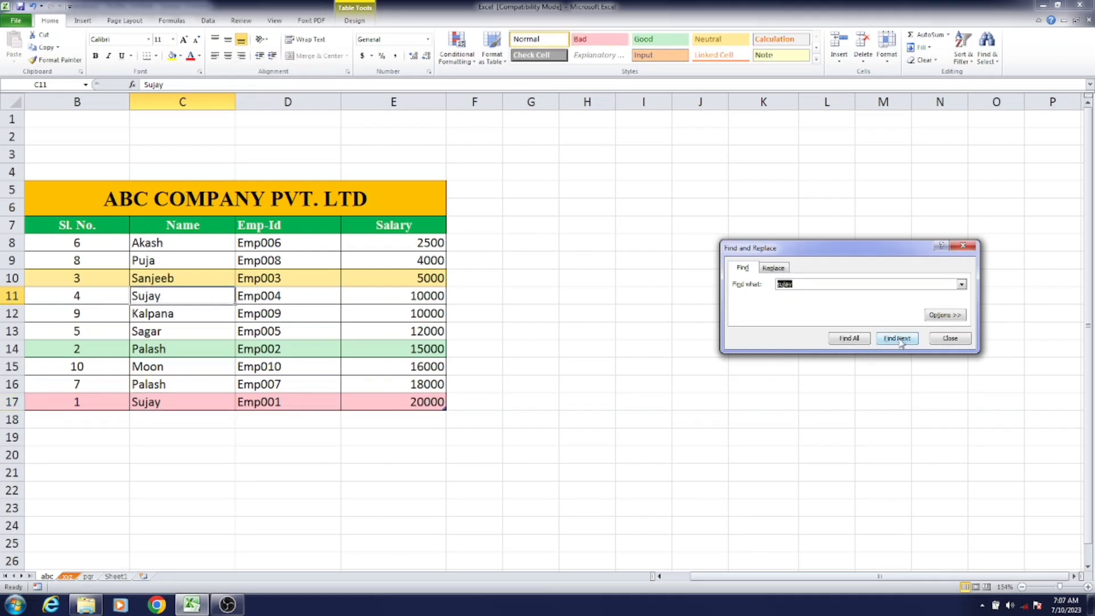
left_click(900, 339)
left_click(900, 339)
left_click(900, 339)
left_click(900, 340)
- Replace only the employee name in C11 with the prefilled replacement name, and check cells C11 and C17
left_click(777, 269)
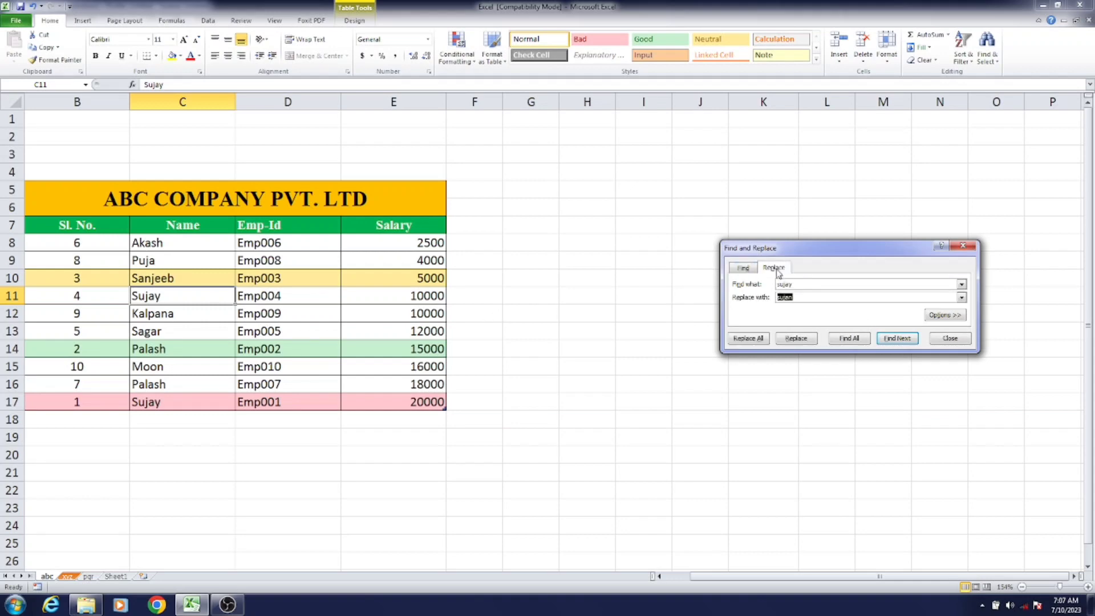
left_click(802, 282)
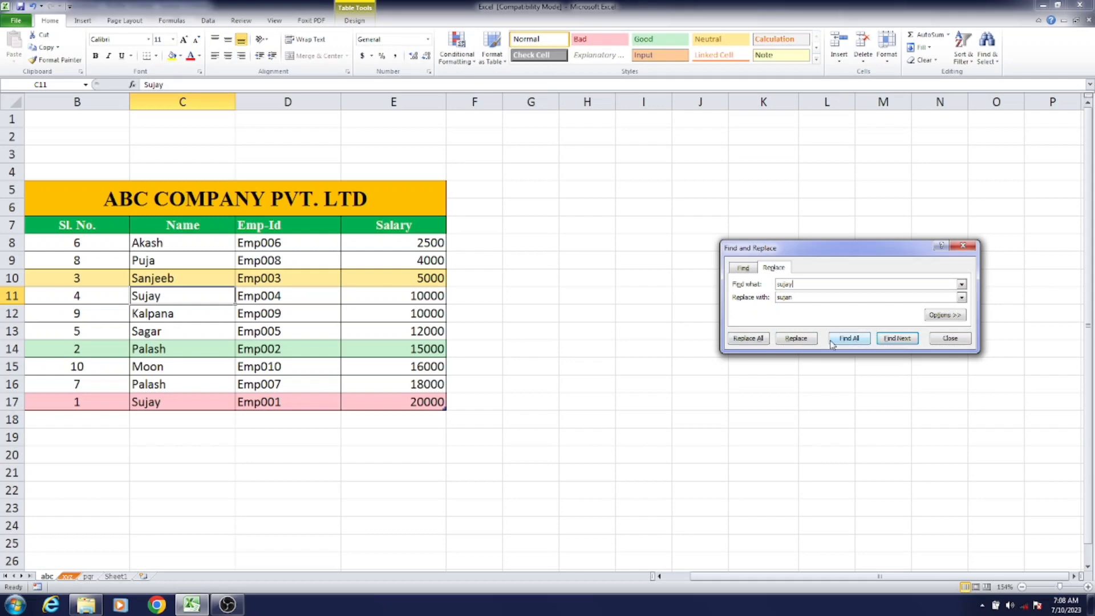
left_click(797, 338)
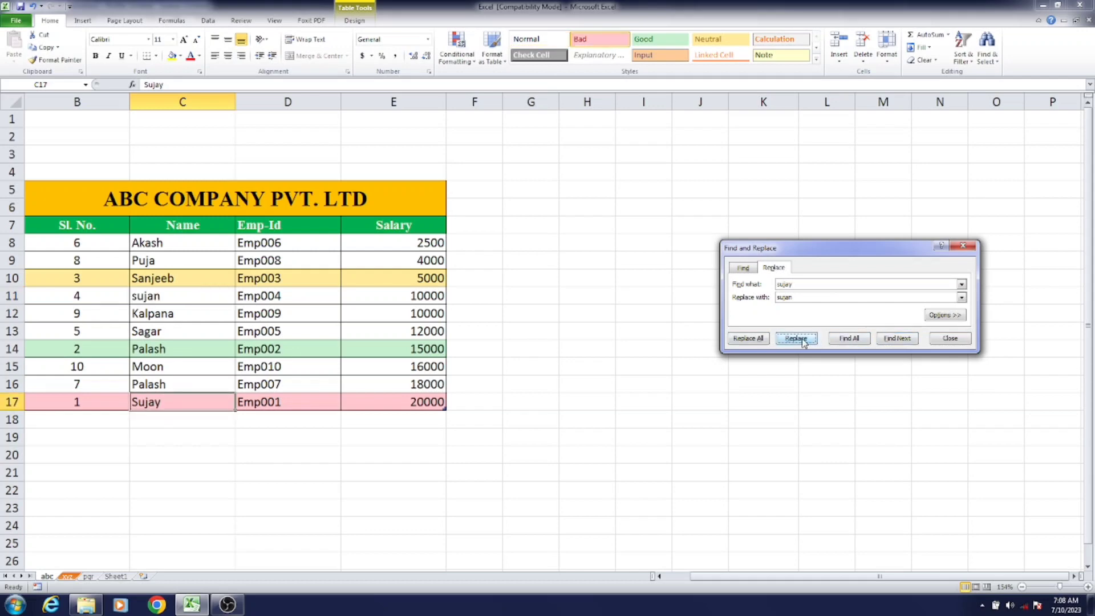
left_click(153, 301)
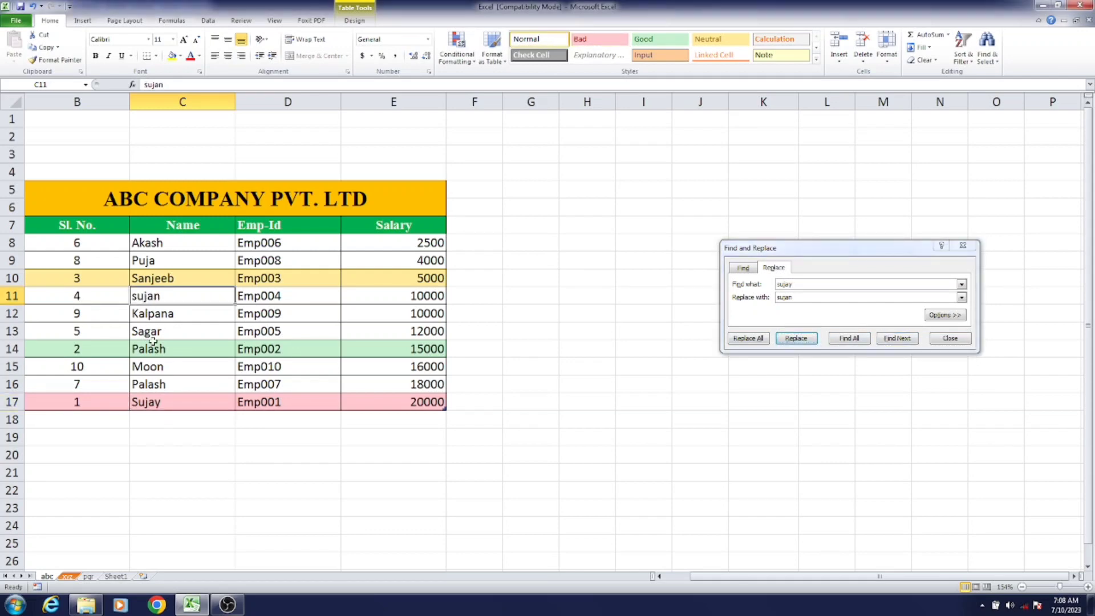
left_click(169, 402)
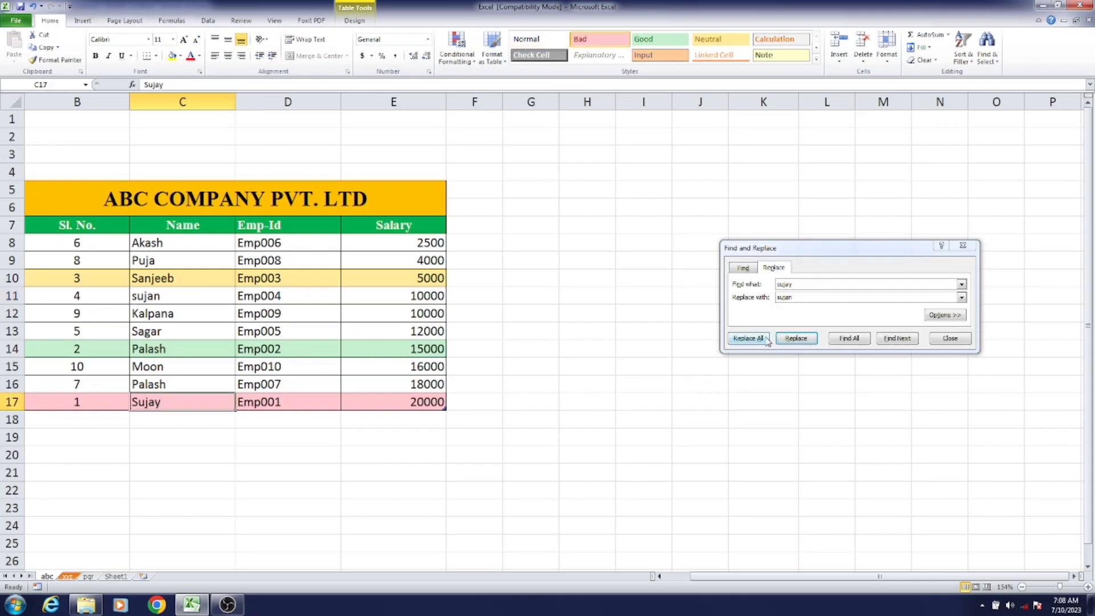
- Replace all remaining occurrences of the searched employee name with the replacement name, and close Find and Replace
left_click(747, 338)
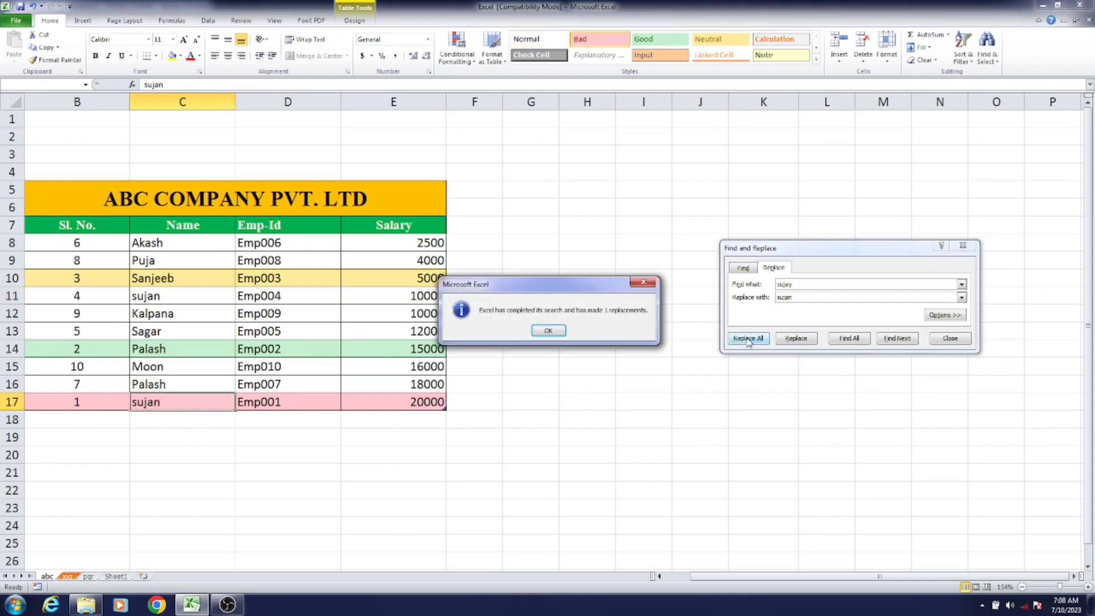
left_click(547, 332)
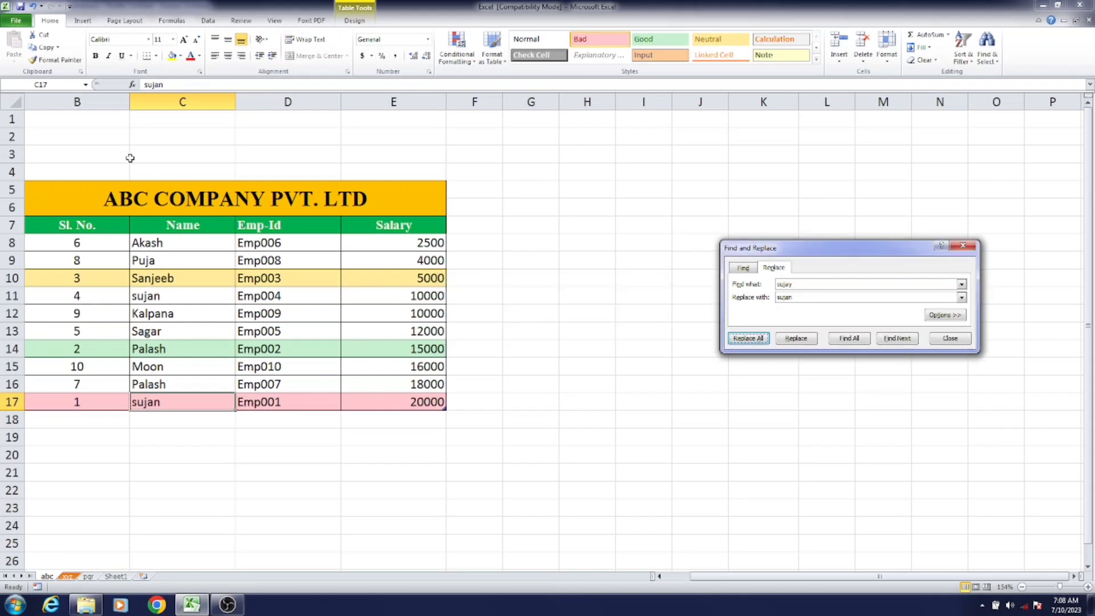
left_click(624, 454)
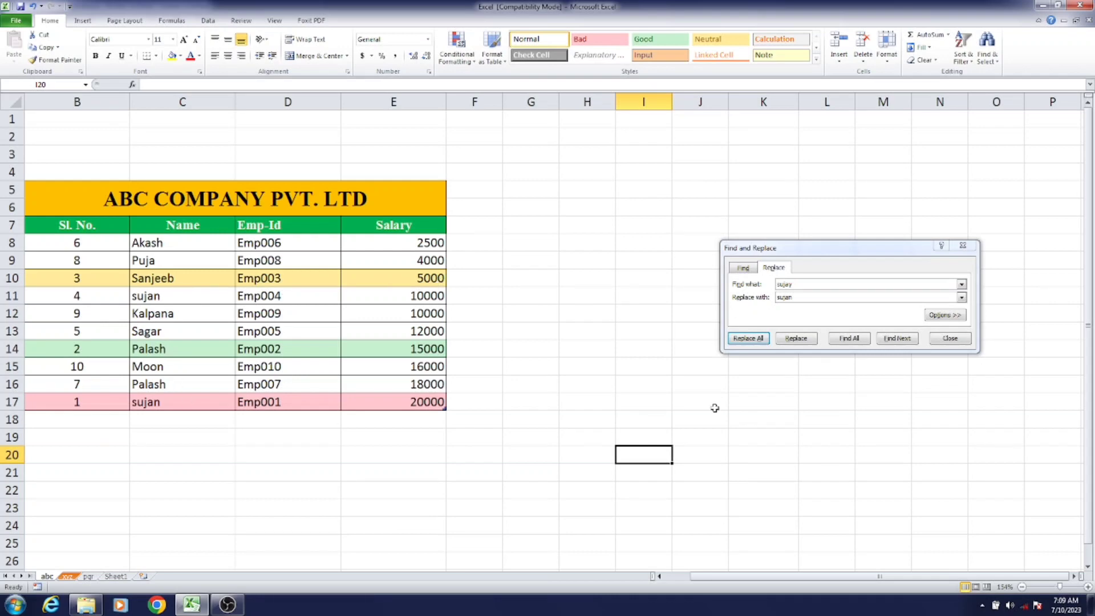
left_click(960, 340)
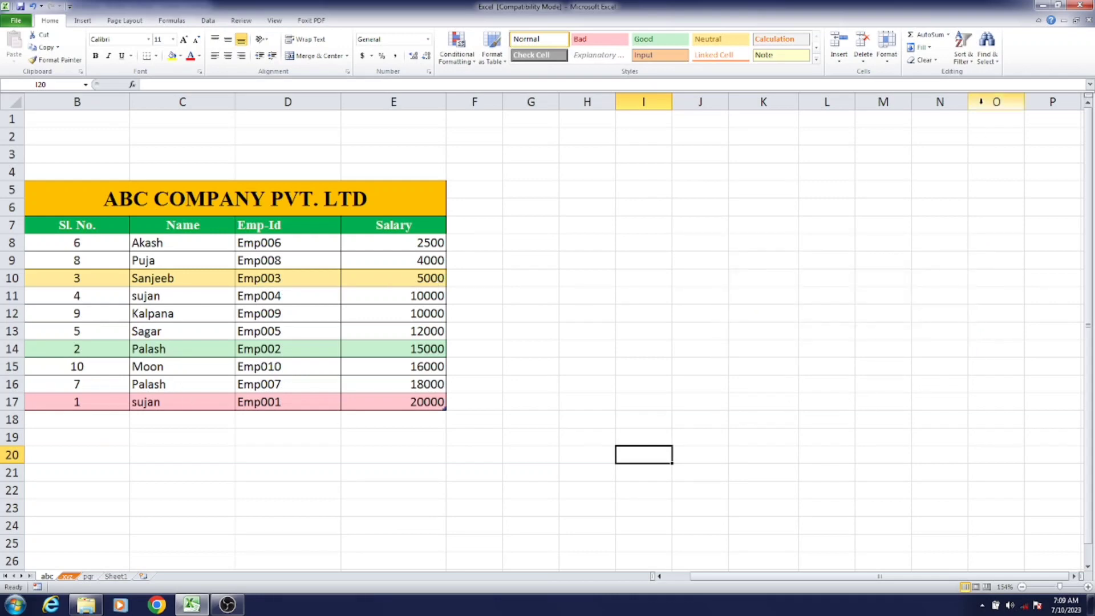
left_click(987, 57)
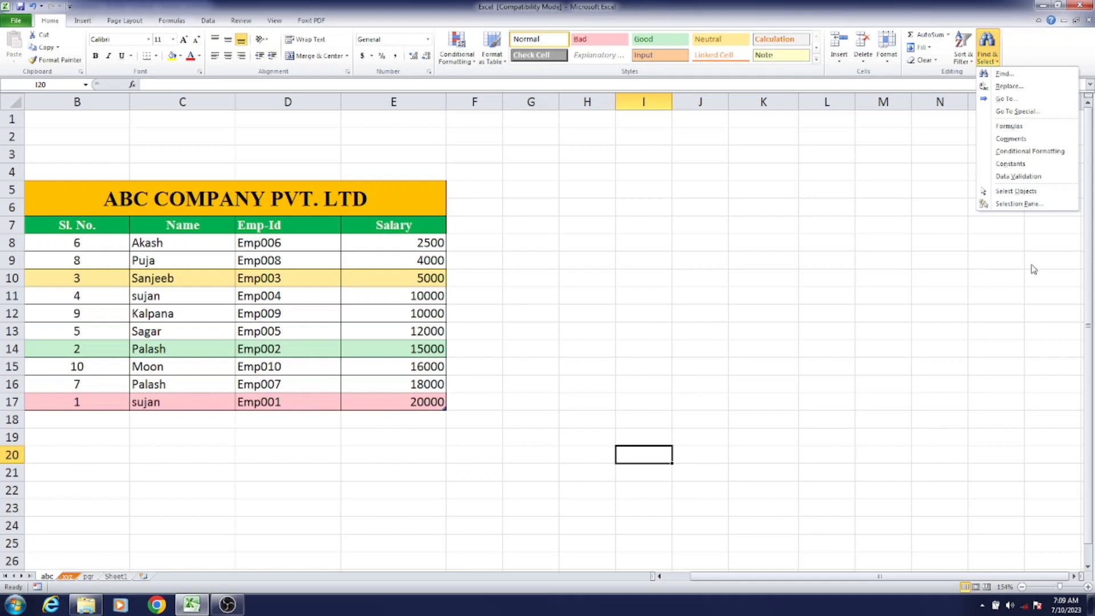
left_click(712, 210)
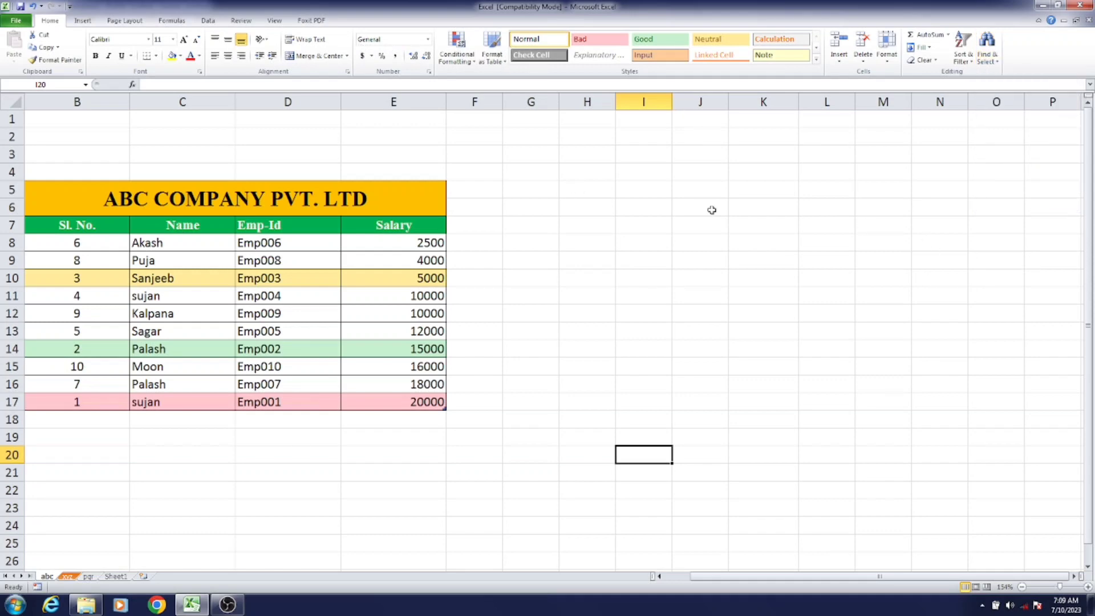